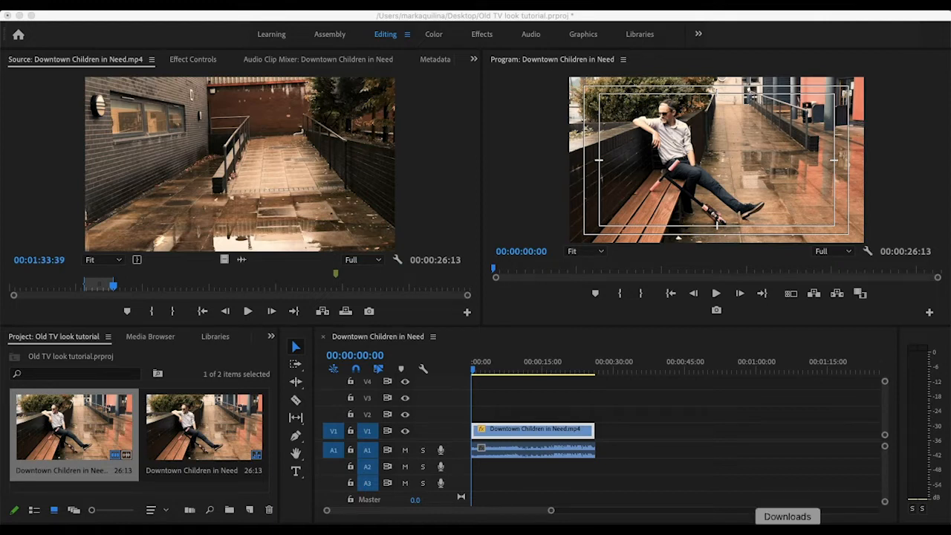
# Apply the Color Emboss video effect to the Downtown Children in Need clip on V1
pyautogui.click(476, 374)
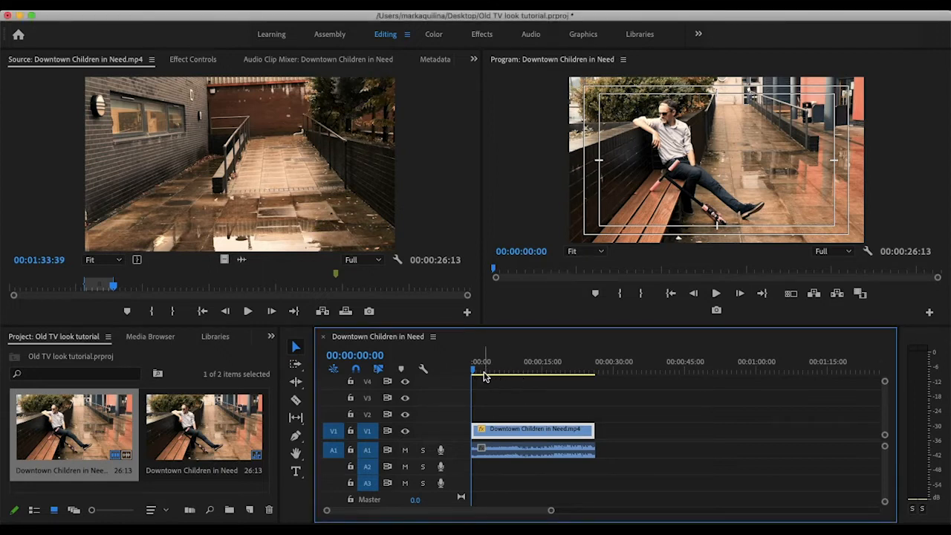
pyautogui.moveTo(475, 375)
pyautogui.mouseDown()
pyautogui.moveTo(558, 380)
pyautogui.moveTo(489, 384)
pyautogui.moveTo(468, 375)
pyautogui.mouseUp()
pyautogui.click(484, 34)
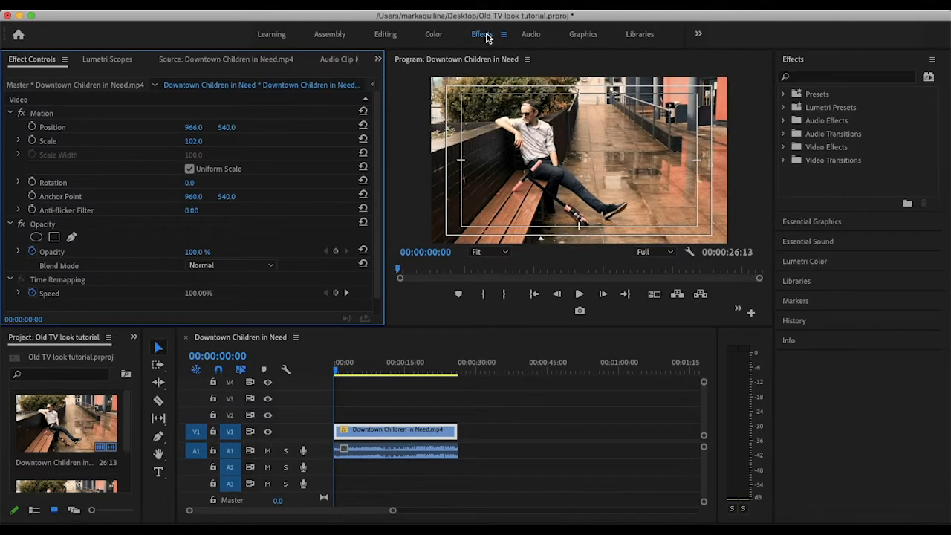
pyautogui.click(816, 79)
pyautogui.write('color')
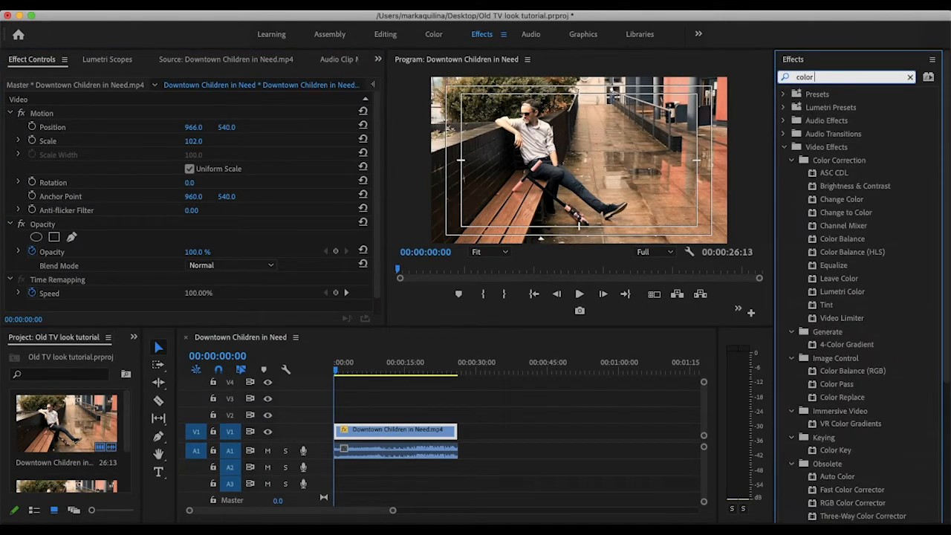
pyautogui.write(' emboss')
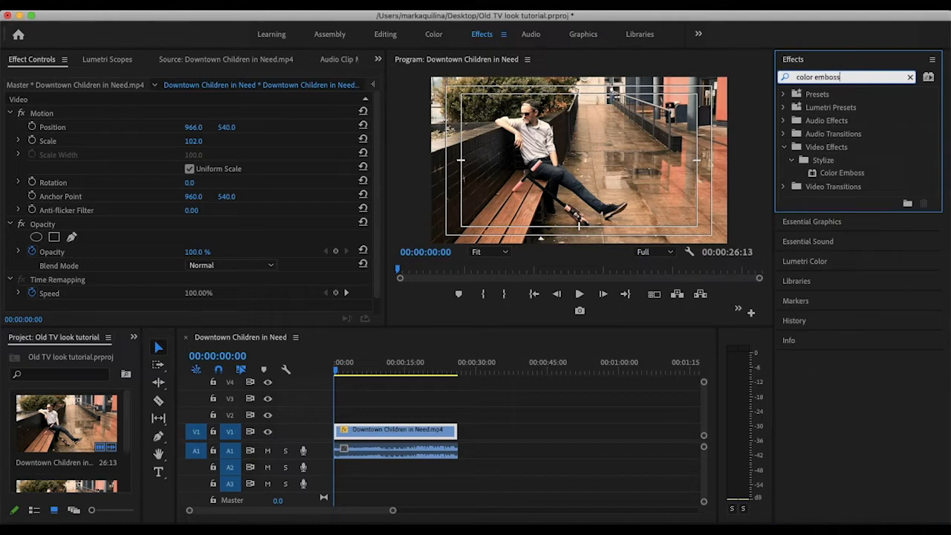
pyautogui.click(835, 176)
pyautogui.moveTo(836, 177); pyautogui.dragTo(428, 435)
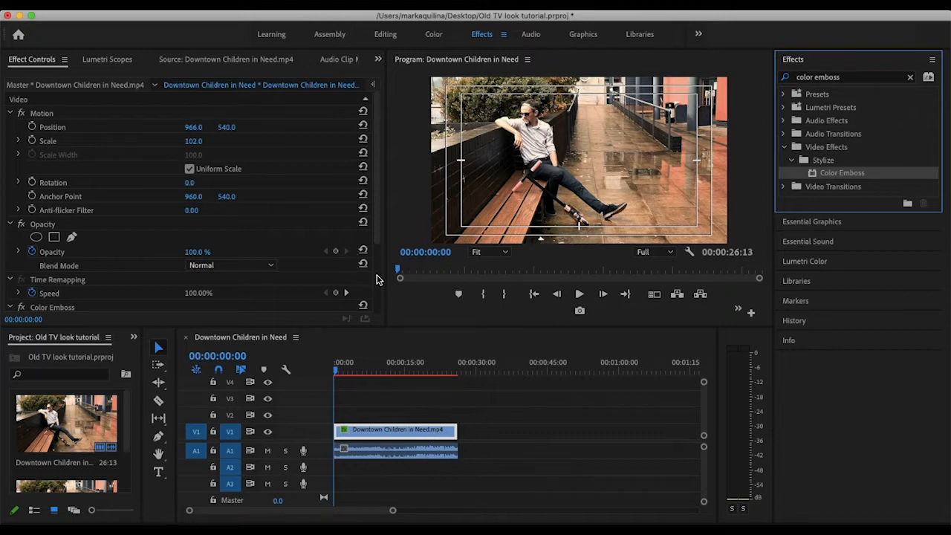
# Set the Color Emboss contrast of the V1 clip to 250
pyautogui.scroll(-3, 376, 280)
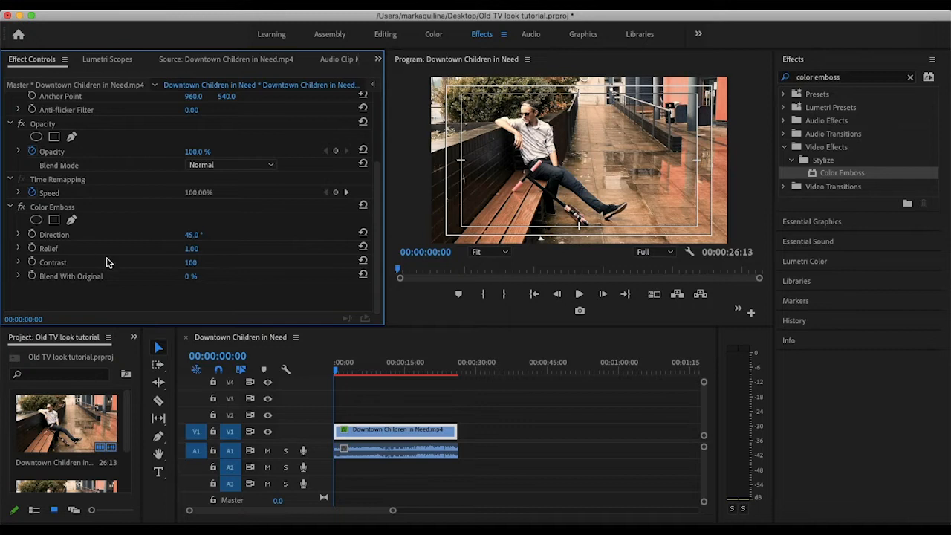
pyautogui.click(194, 263)
pyautogui.write('250')
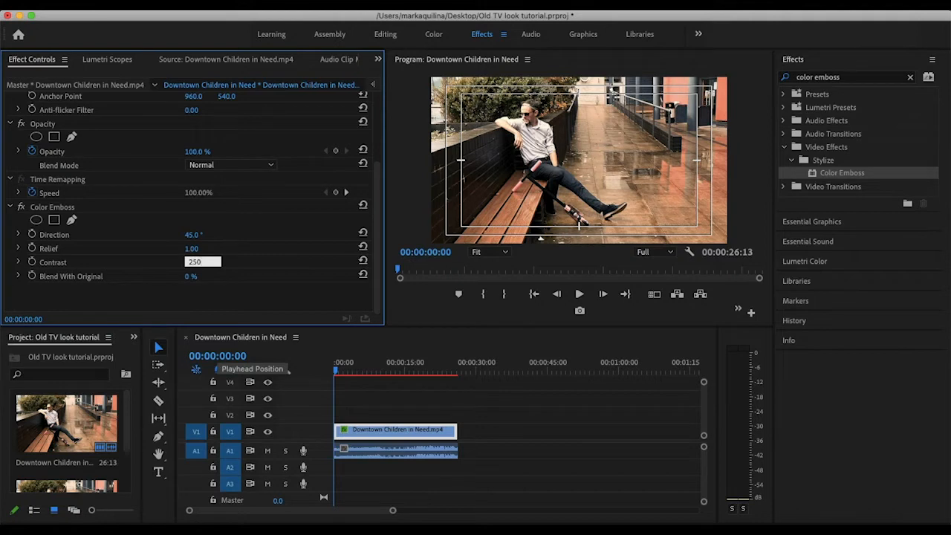
pyautogui.press('Return')
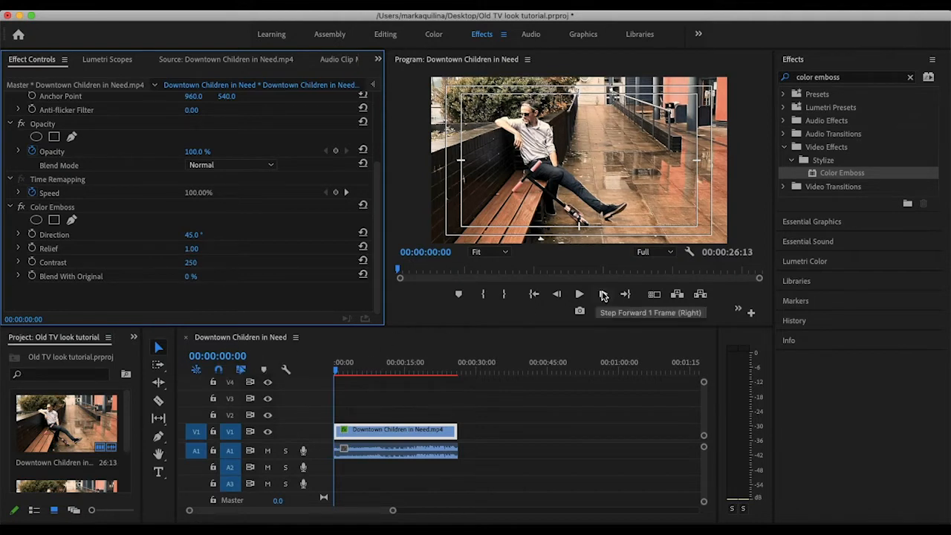
# Switch to the Editing workspace and toggle the clip's Color Emboss effect off and on to compare the picture
pyautogui.click(395, 36)
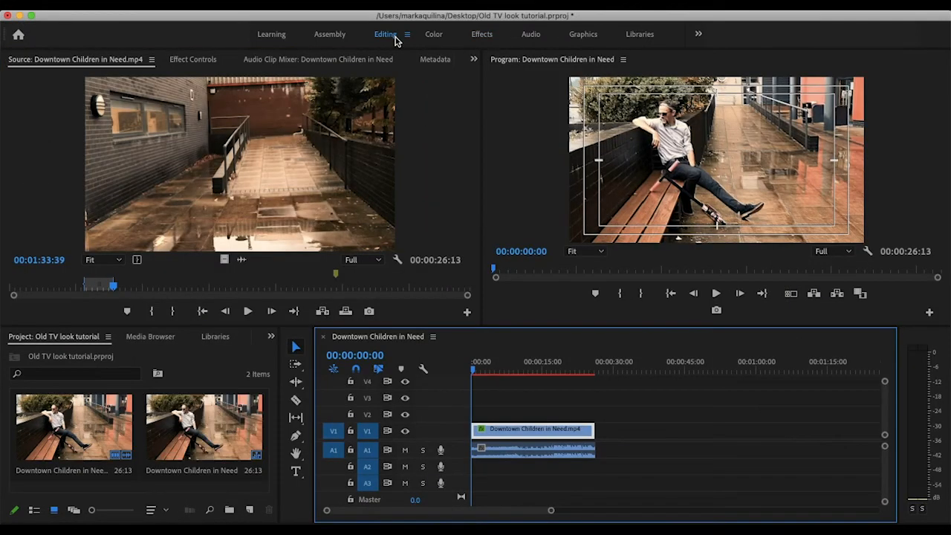
pyautogui.click(195, 61)
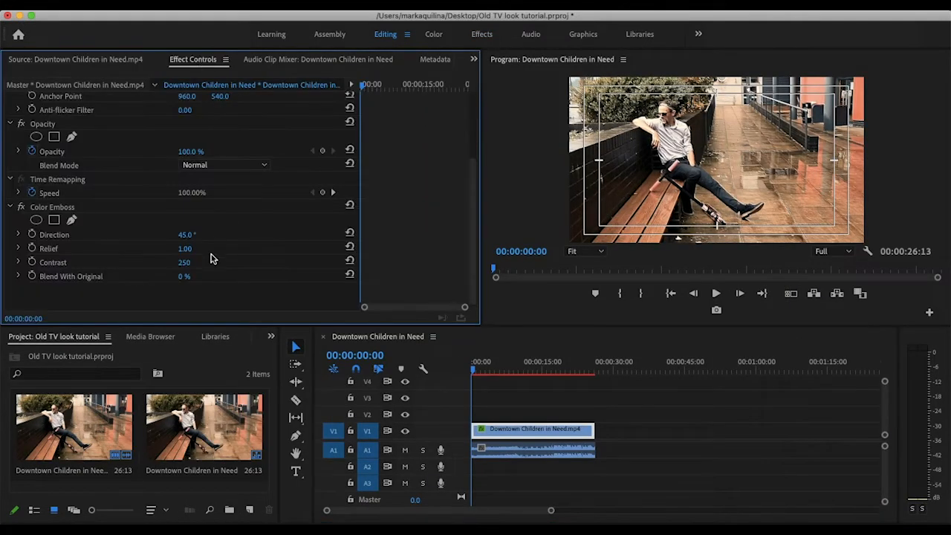
pyautogui.click(21, 207)
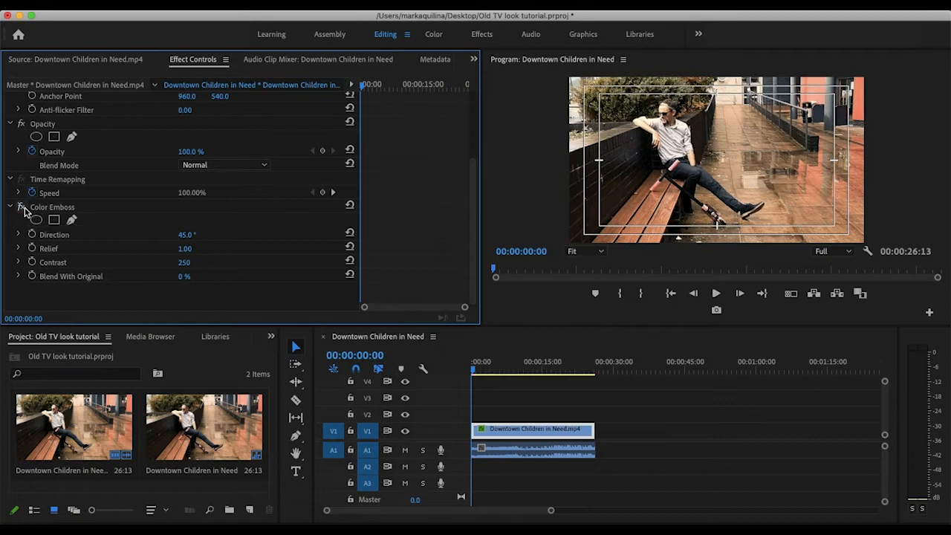
pyautogui.click(21, 208)
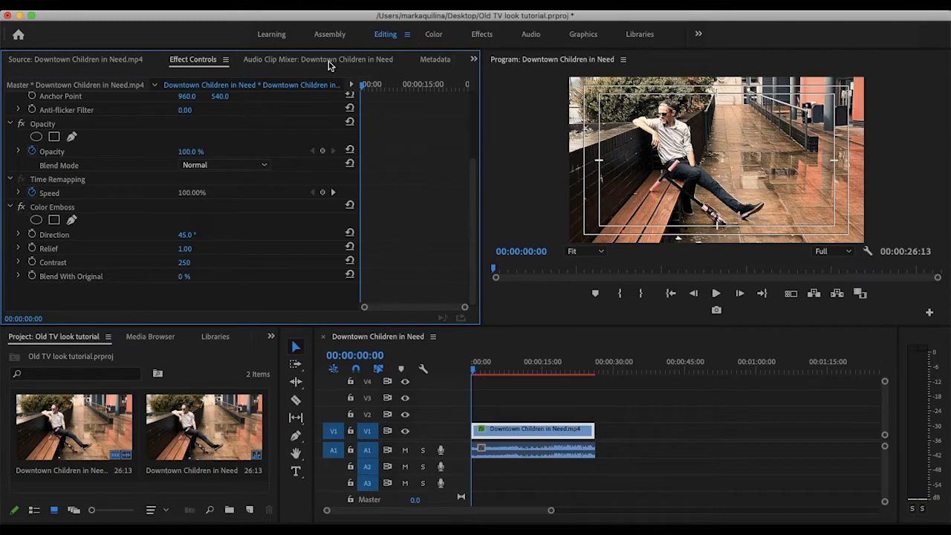
# Return to the Effects workspace and apply the Color Balance (RGB) effect to the V1 clip
pyautogui.click(480, 35)
pyautogui.click(911, 78)
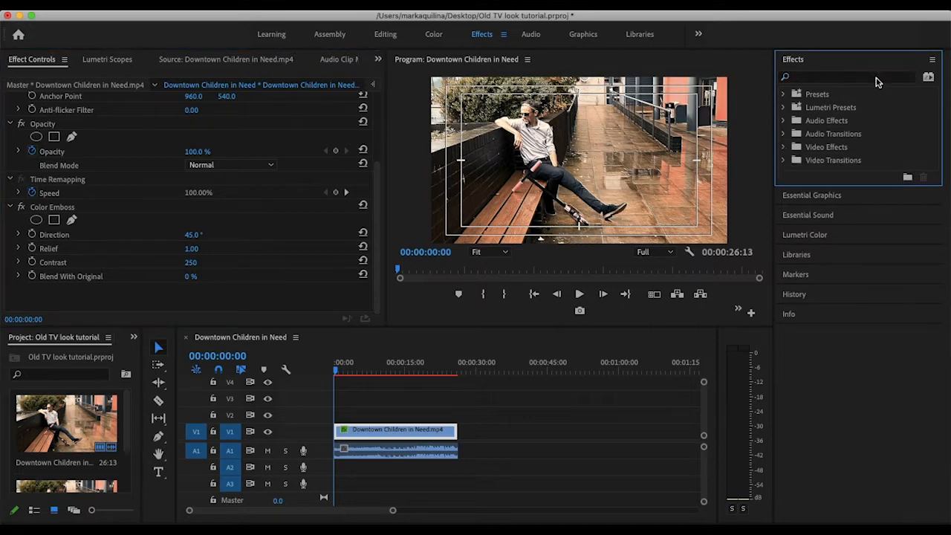
pyautogui.click(877, 81)
pyautogui.write('color')
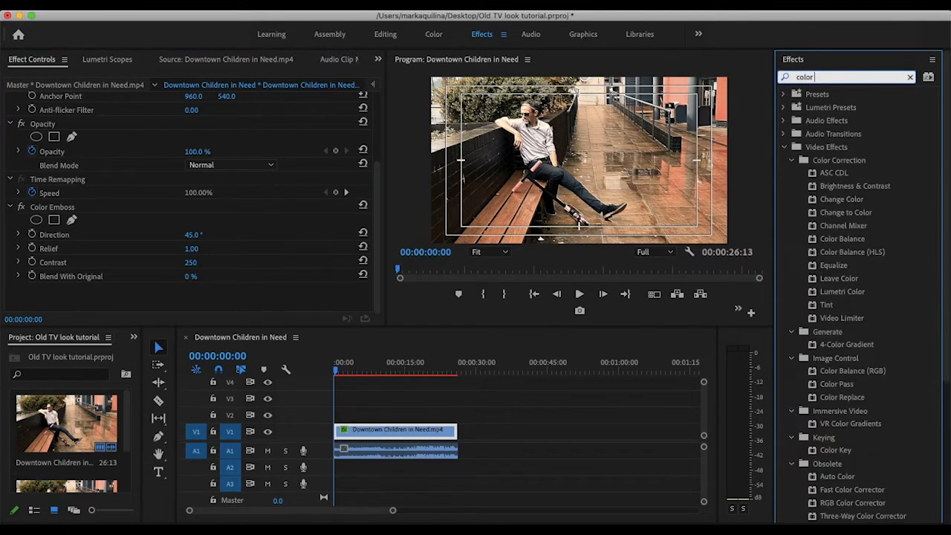
pyautogui.write(' balance')
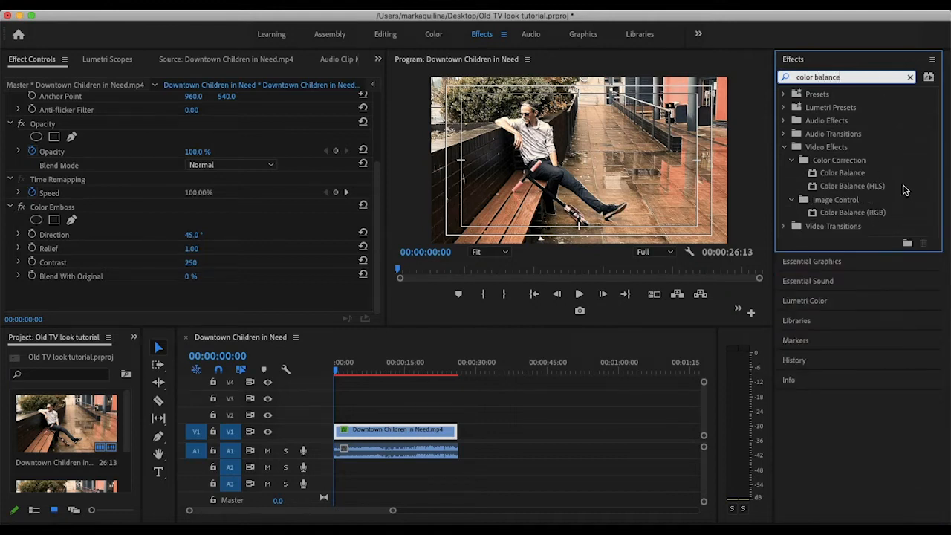
pyautogui.click(841, 216)
pyautogui.moveTo(818, 221); pyautogui.dragTo(408, 435)
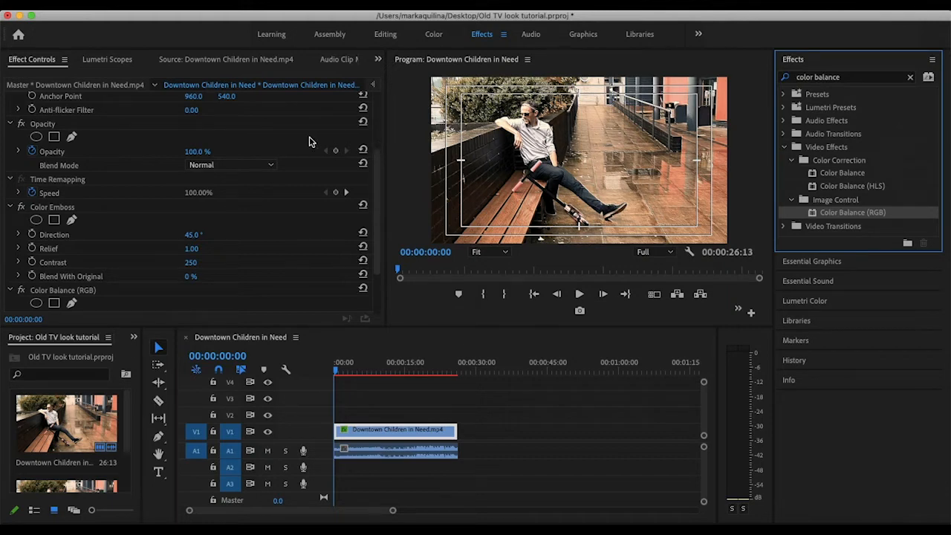
# Set the V1 clip's opacity blend mode to Linear Dodge (Add) and its Color Balance (RGB) green and blue values to 0
pyautogui.click(230, 165)
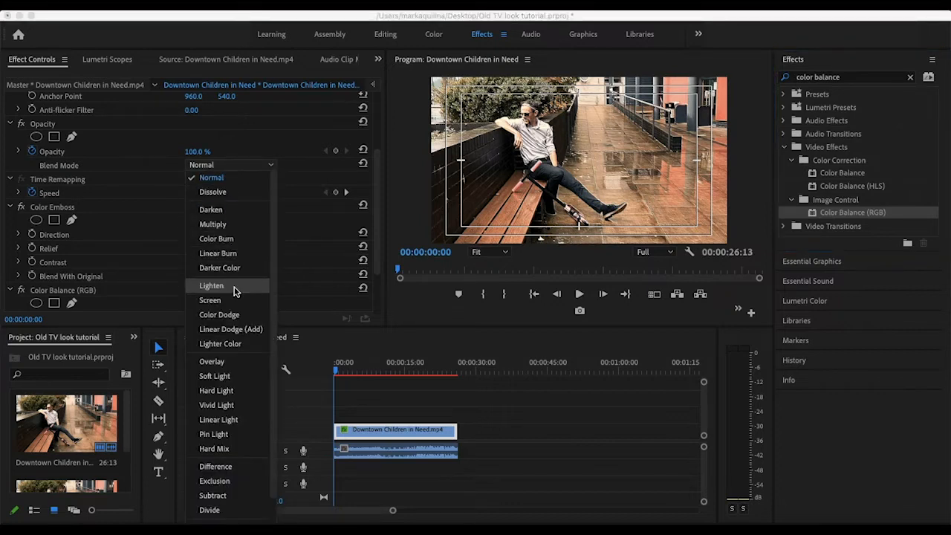
pyautogui.click(237, 330)
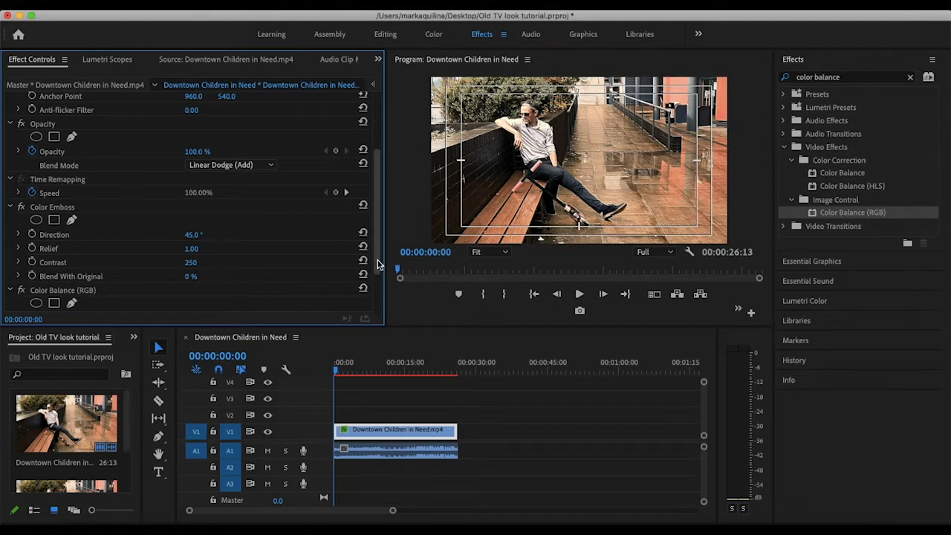
pyautogui.scroll(-3, 379, 292)
pyautogui.scroll(-1, 379, 292)
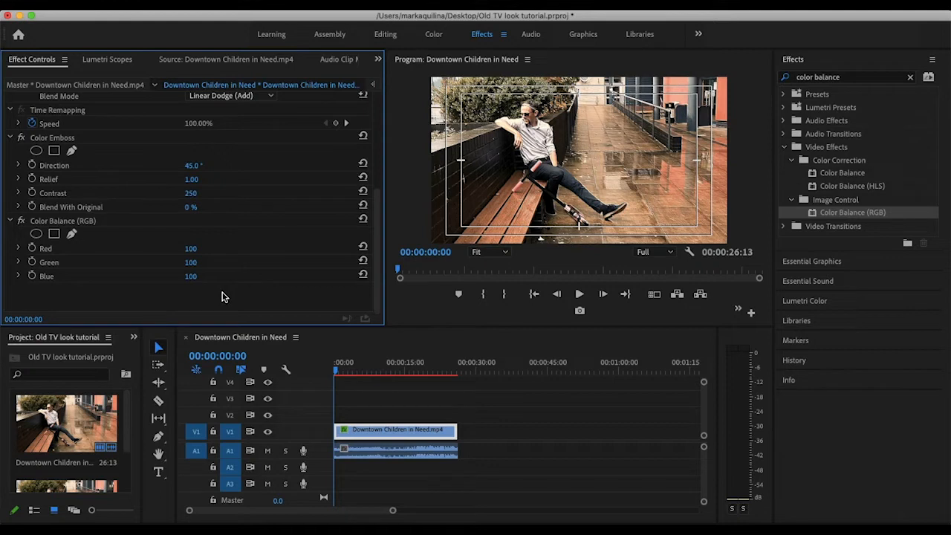
pyautogui.click(191, 264)
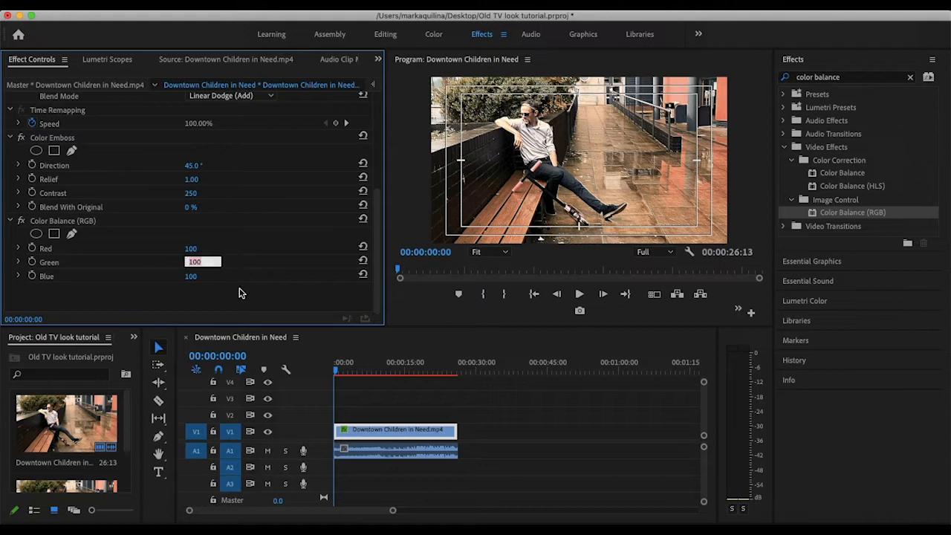
pyautogui.write('0')
pyautogui.press('Return')
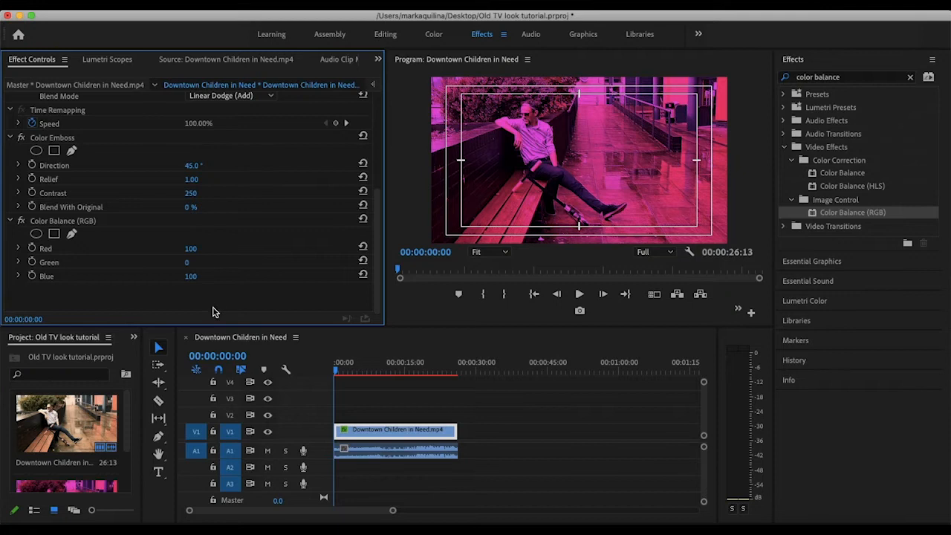
pyautogui.click(201, 275)
pyautogui.write('0')
pyautogui.press('Return')
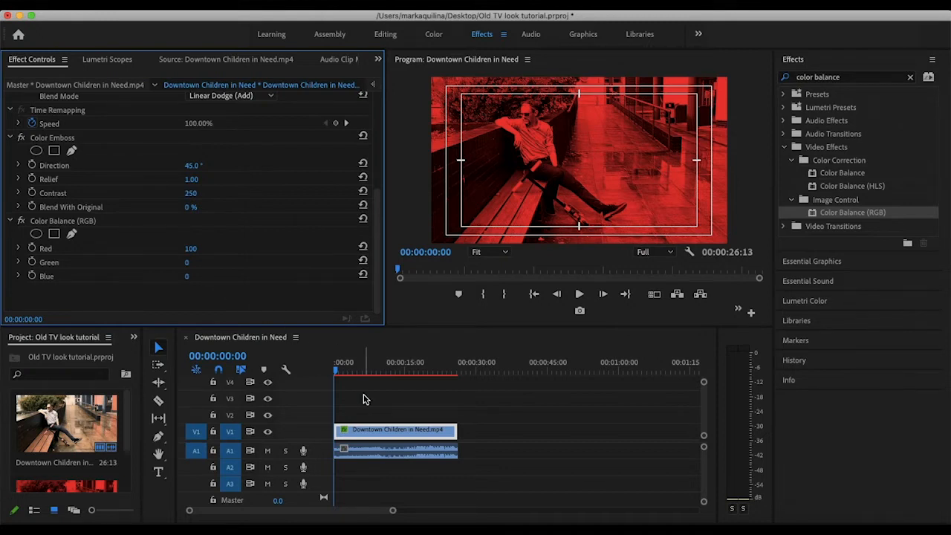
# Duplicate the V1 video clip onto tracks V2 and V3, aligned with the original
pyautogui.click(397, 437)
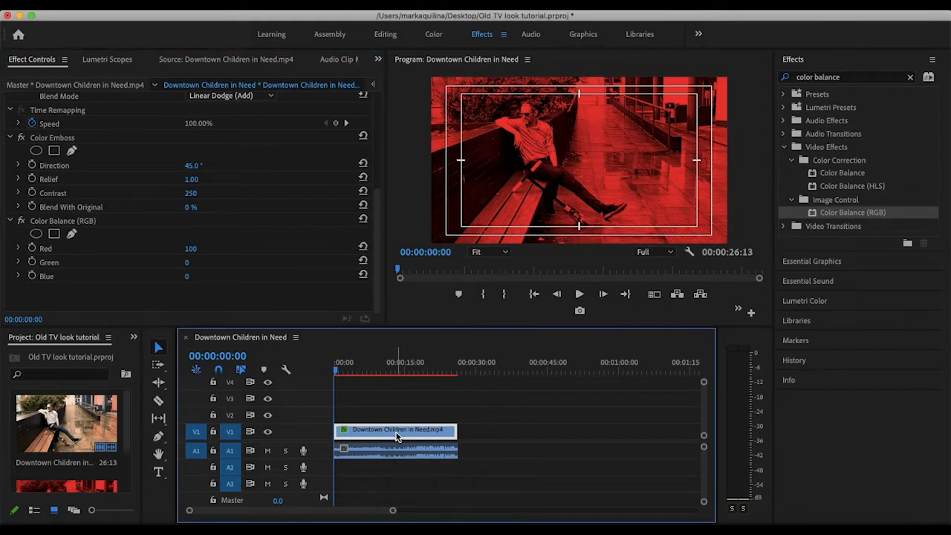
pyautogui.moveTo(397, 437); pyautogui.dragTo(399, 424)
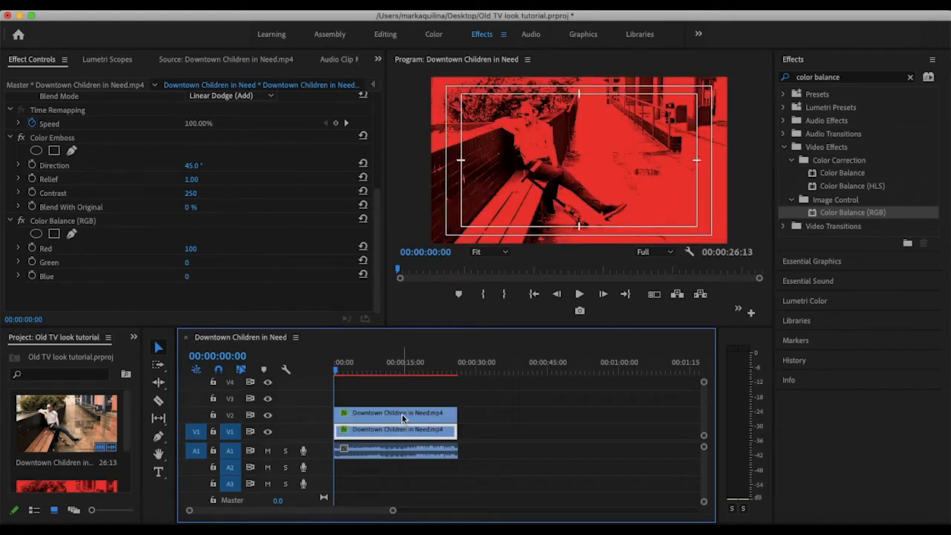
pyautogui.click(402, 415)
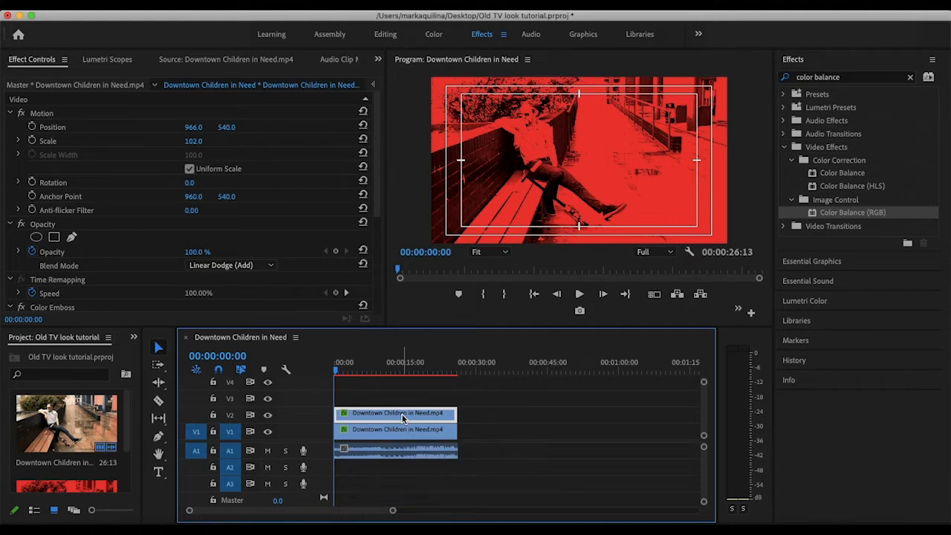
pyautogui.moveTo(403, 419); pyautogui.dragTo(402, 407)
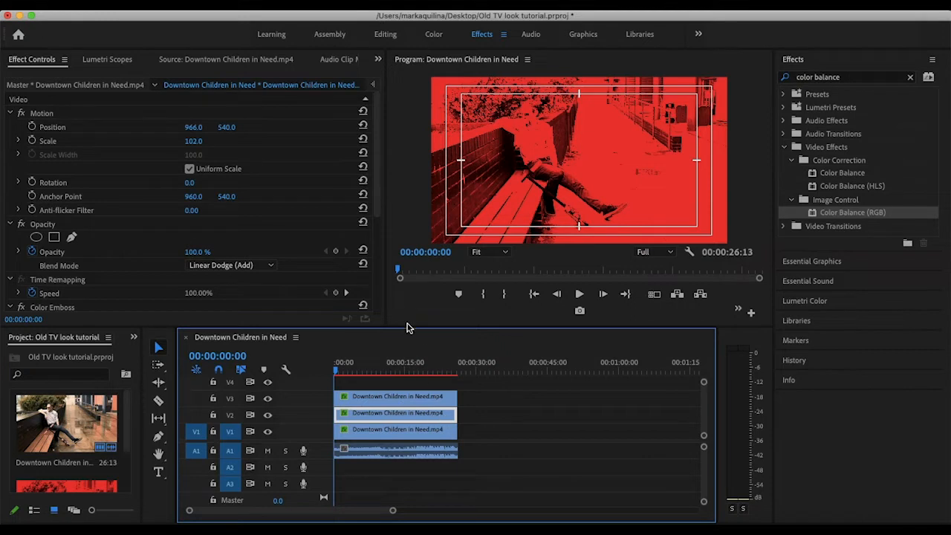
# Set the Color Balance (RGB) of the V2 clip to red 0 and green 100
pyautogui.click(379, 294)
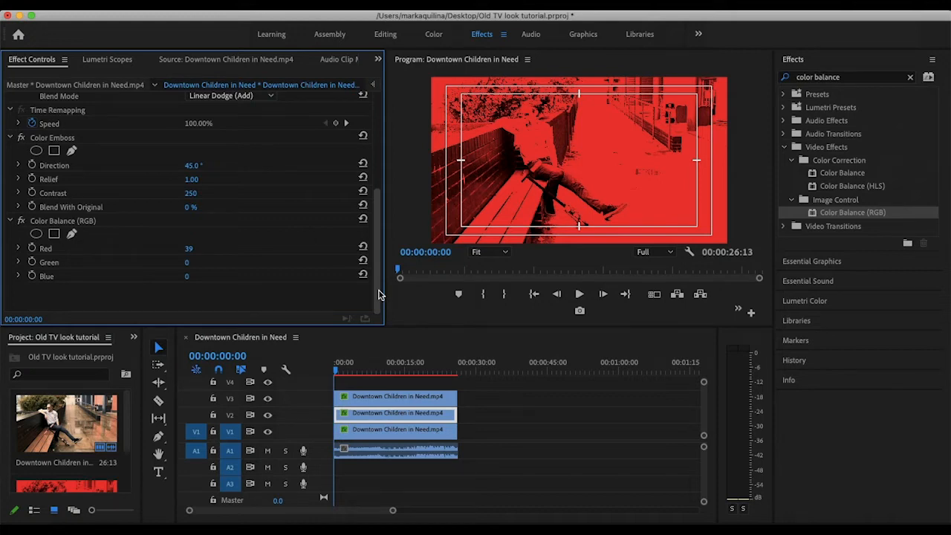
pyautogui.click(189, 248)
pyautogui.write('0')
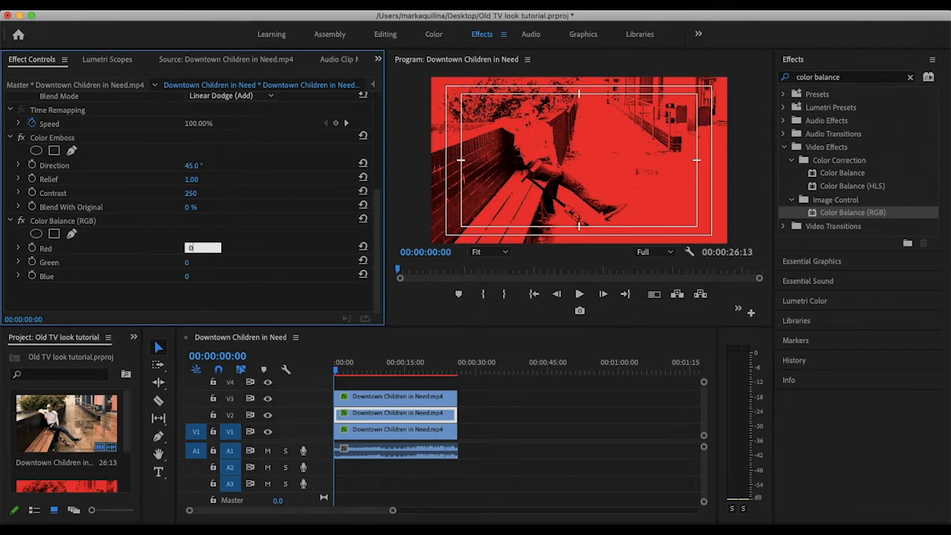
pyautogui.press('Return')
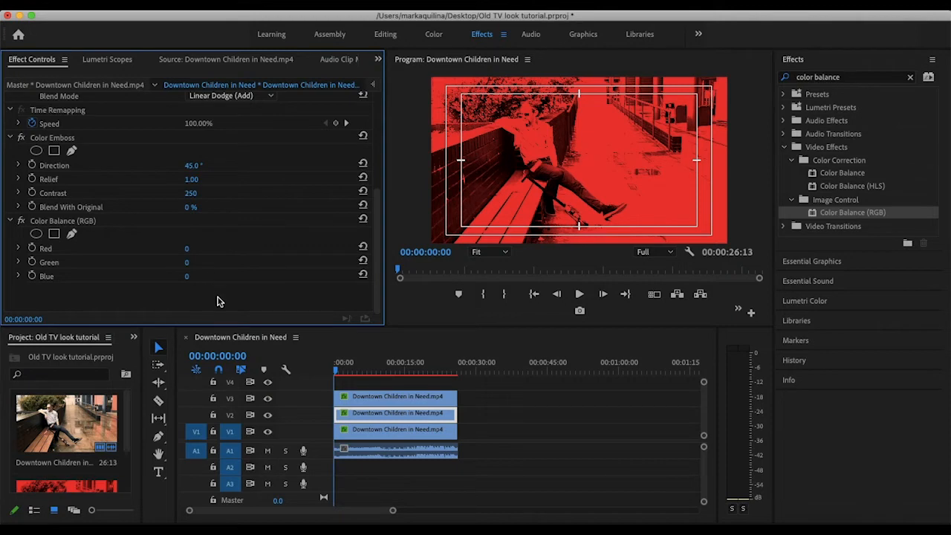
pyautogui.click(187, 262)
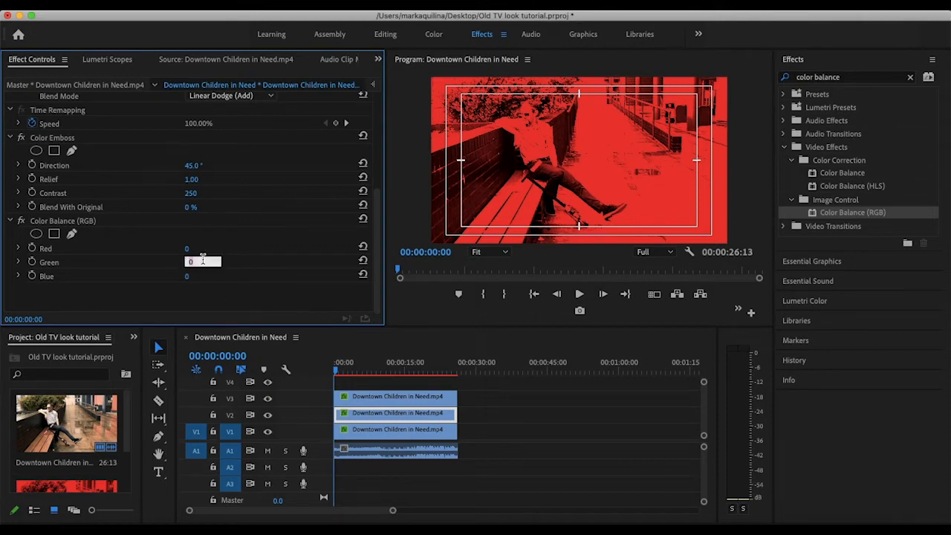
pyautogui.write('100')
pyautogui.press('Return')
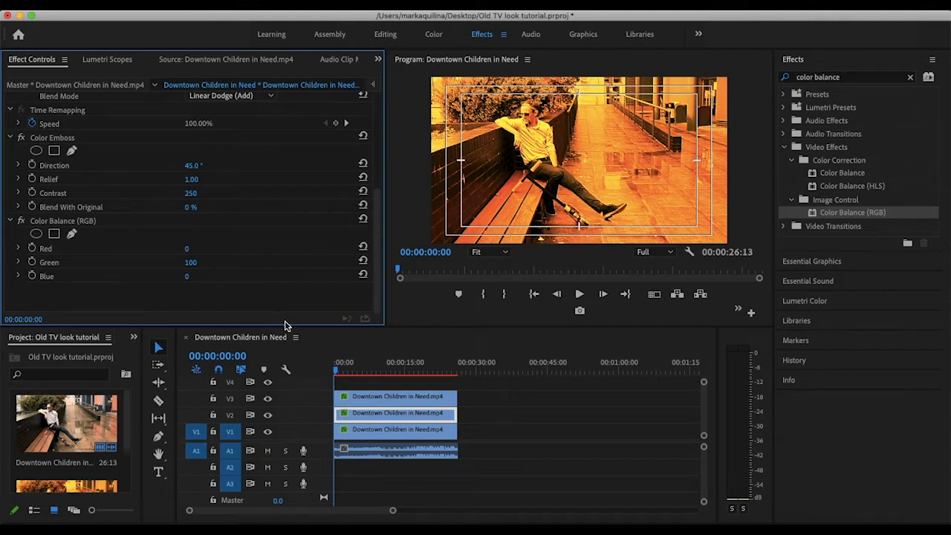
# Set the Color Balance (RGB) of the V1 clip to red 0 and blue 100
pyautogui.click(396, 431)
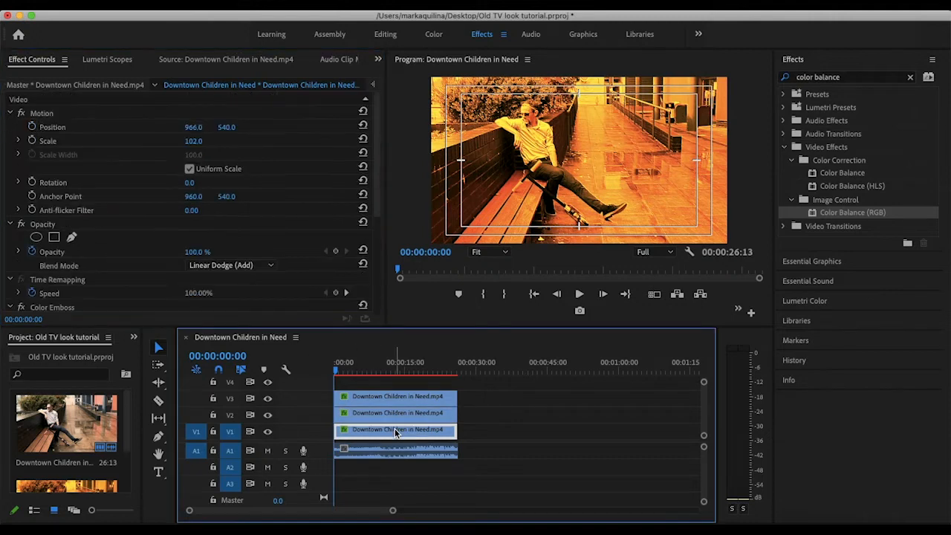
pyautogui.scroll(-5, 378, 306)
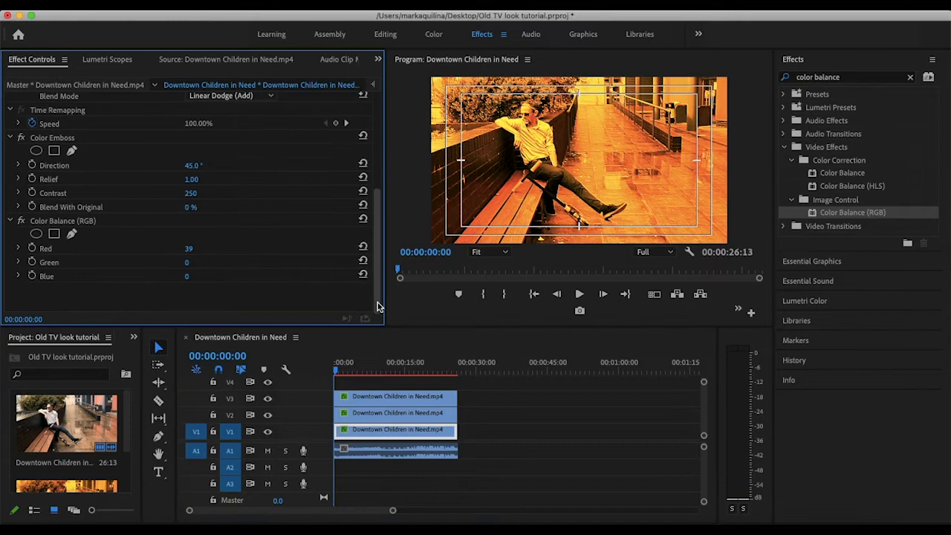
pyautogui.click(190, 250)
pyautogui.write('0')
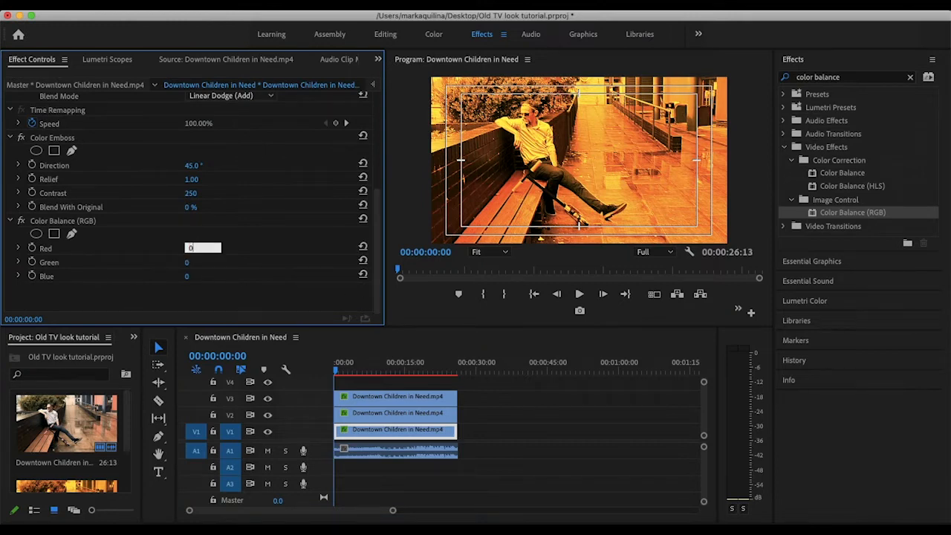
pyautogui.press('Return')
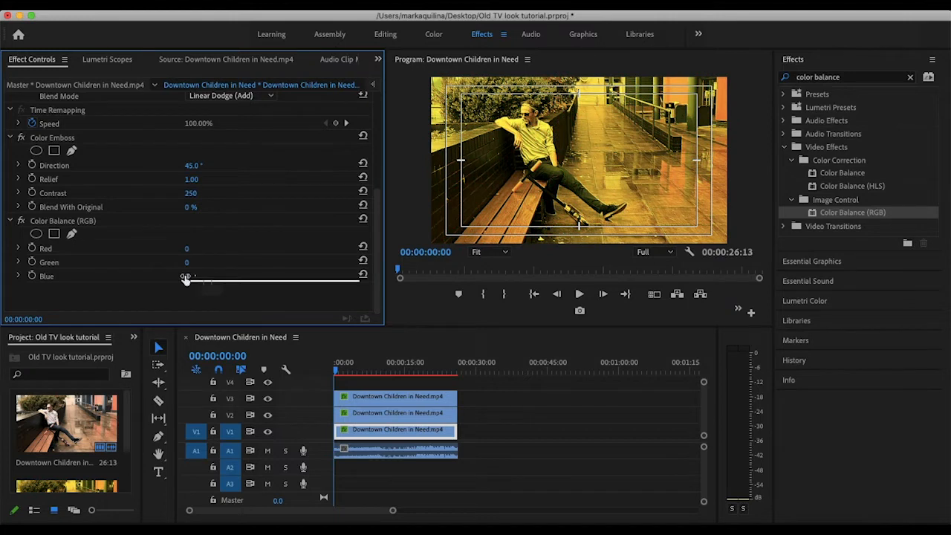
pyautogui.click(202, 275)
pyautogui.write('100')
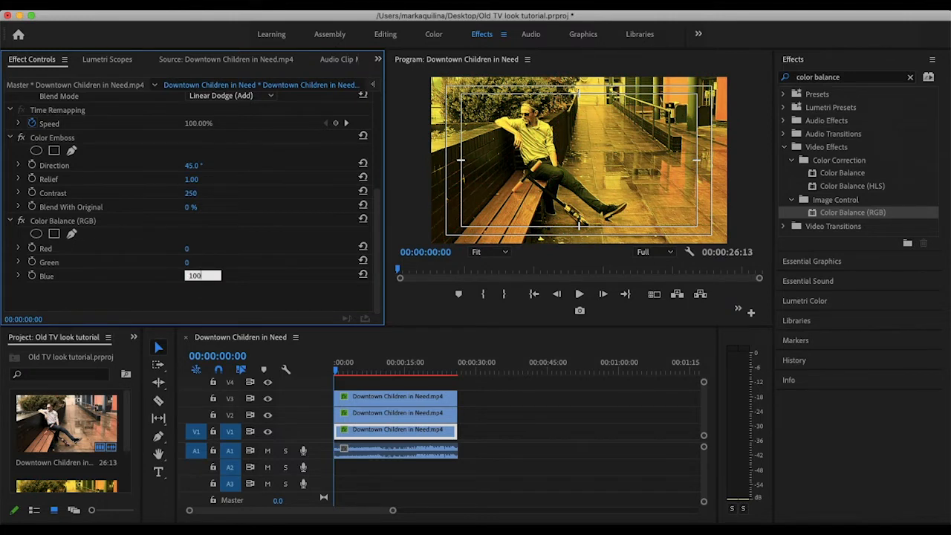
pyautogui.press('Return')
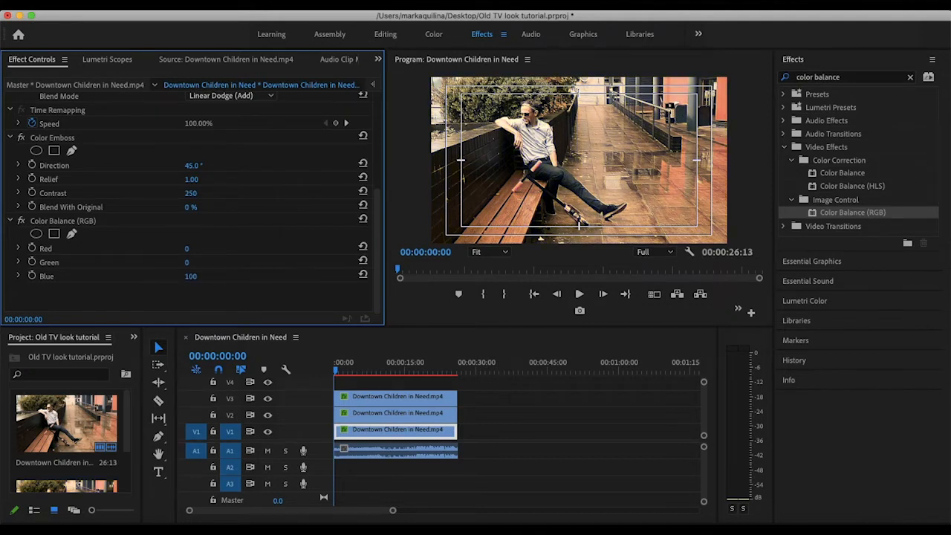
# Switch to the Editing workspace and inspect the combined image in the maximized Program monitor, restoring the layout when done
pyautogui.click(383, 37)
pyautogui.click(559, 158)
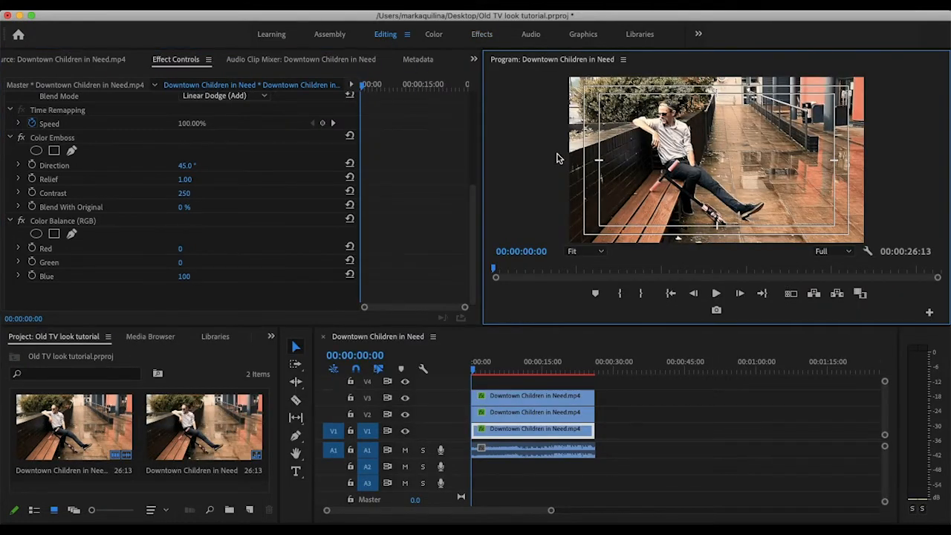
pyautogui.press('`')
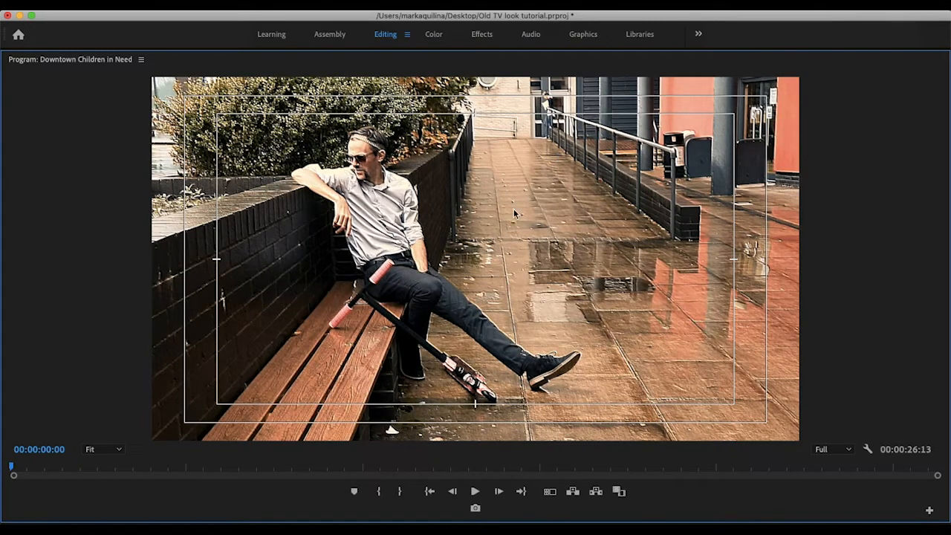
pyautogui.moveTo(11, 470)
pyautogui.mouseDown()
pyautogui.moveTo(95, 473)
pyautogui.moveTo(10, 471)
pyautogui.mouseUp()
pyautogui.press('`')
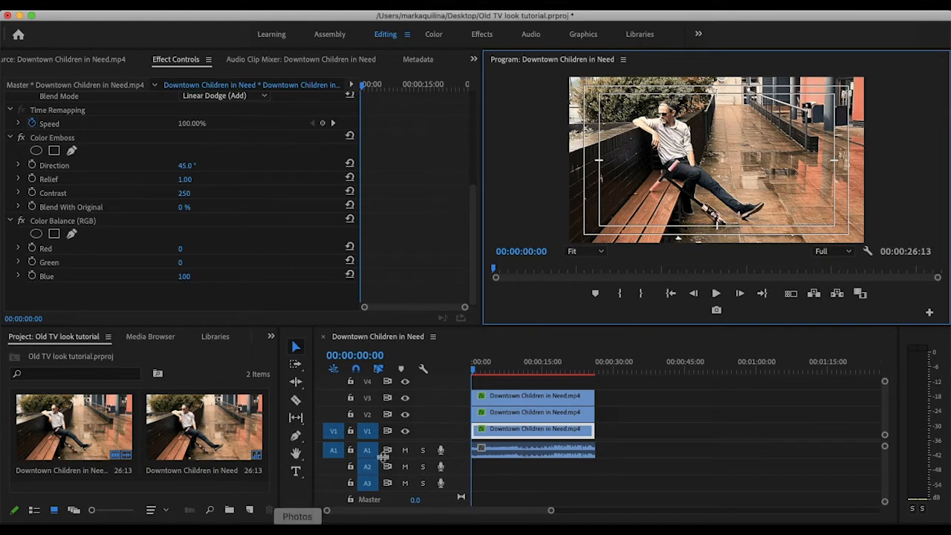
# Set the V3 clip's scale to 101 and its horizontal position to 954
pyautogui.click(517, 396)
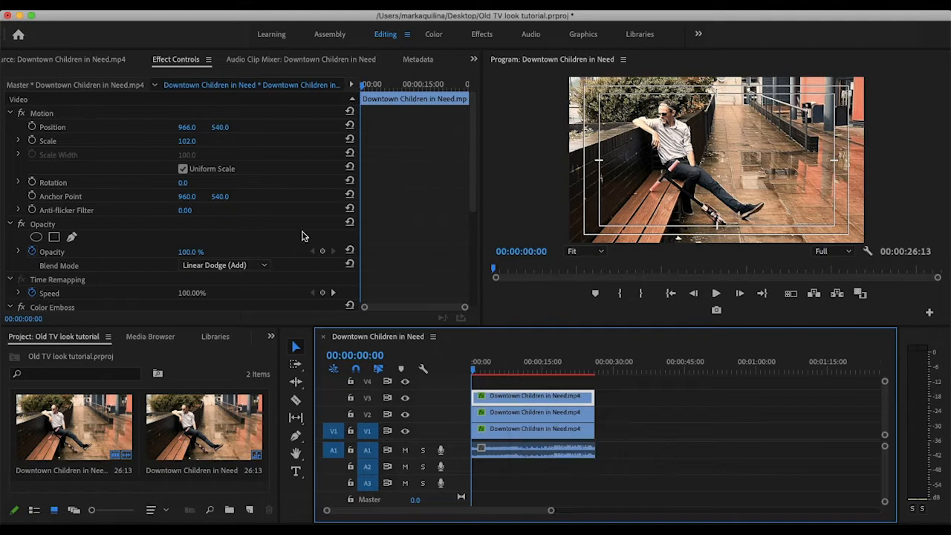
pyautogui.click(188, 141)
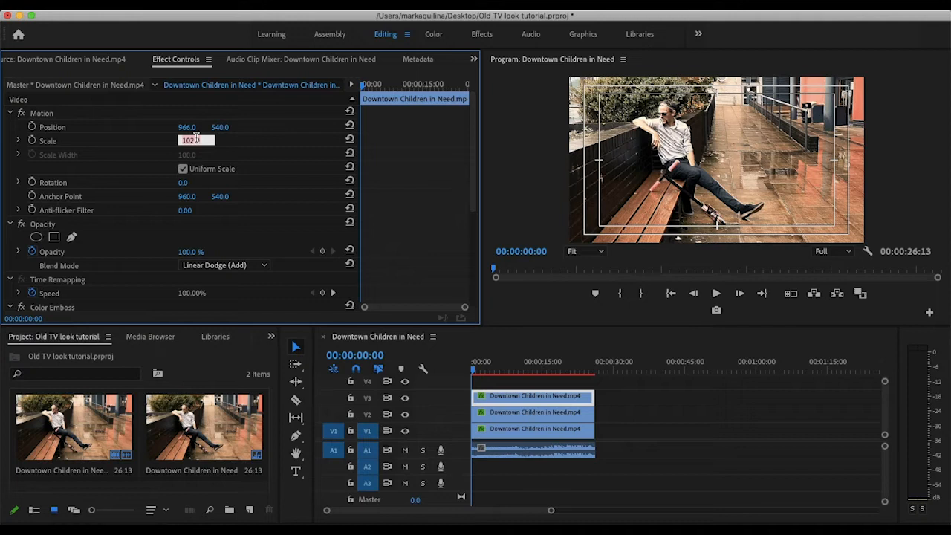
pyautogui.write('101')
pyautogui.press('Return')
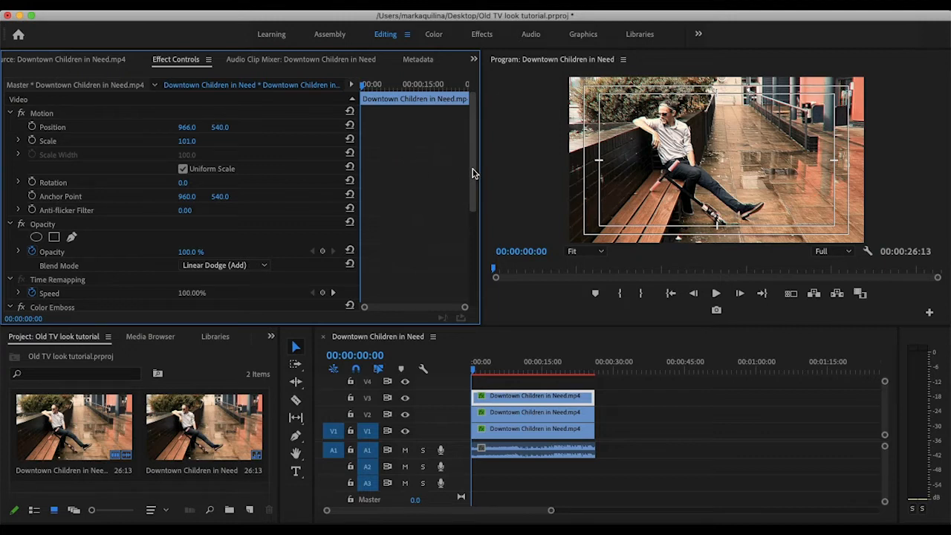
pyautogui.moveTo(470, 174)
pyautogui.mouseDown()
pyautogui.moveTo(472, 220)
pyautogui.moveTo(472, 162)
pyautogui.mouseUp()
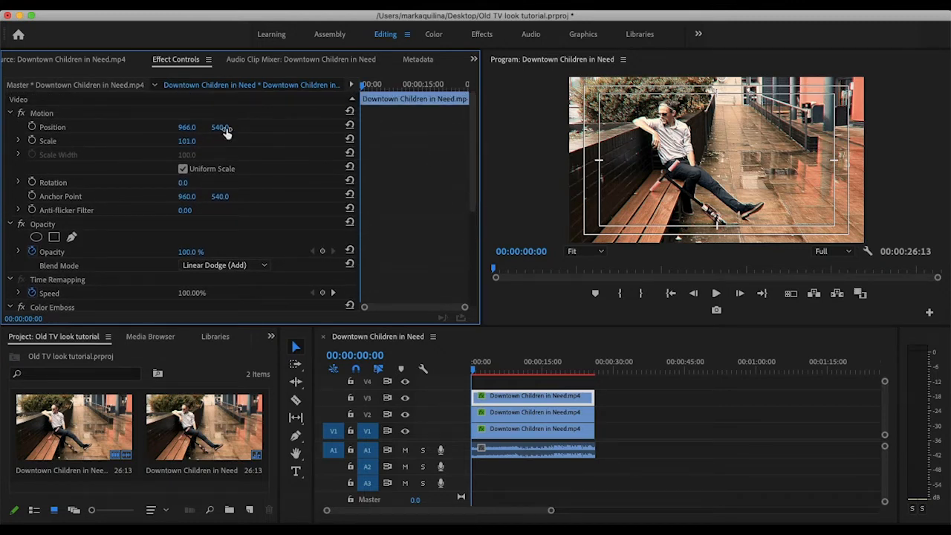
pyautogui.click(191, 126)
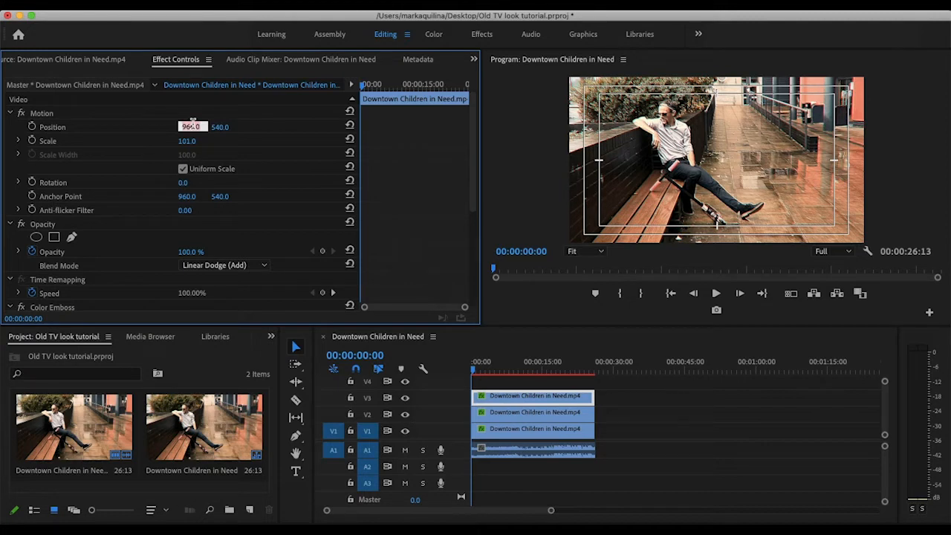
pyautogui.write('954')
pyautogui.press('Return')
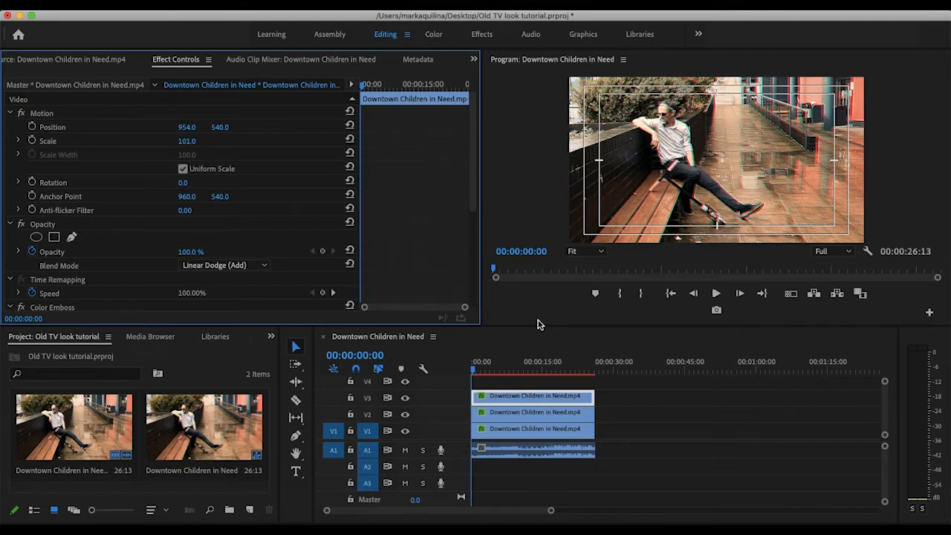
# Set the V1 clip's scale to 102 and its horizontal position to 966
pyautogui.click(533, 434)
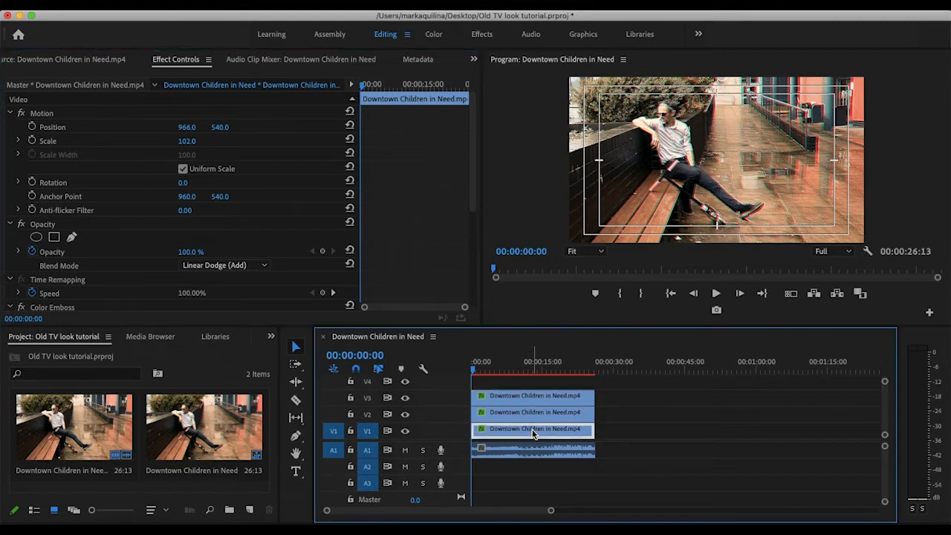
pyautogui.click(191, 141)
pyautogui.write('102')
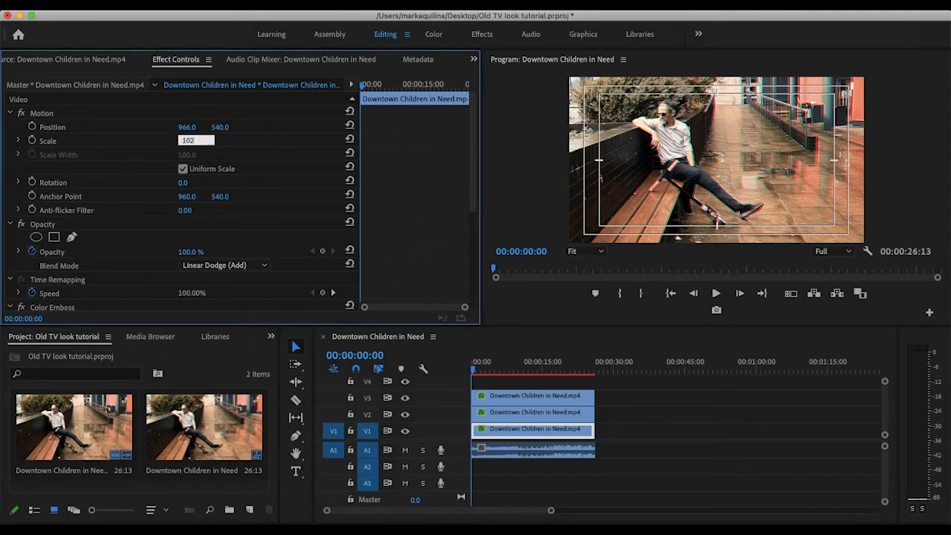
pyautogui.press('Return')
pyautogui.click(191, 126)
pyautogui.write('966')
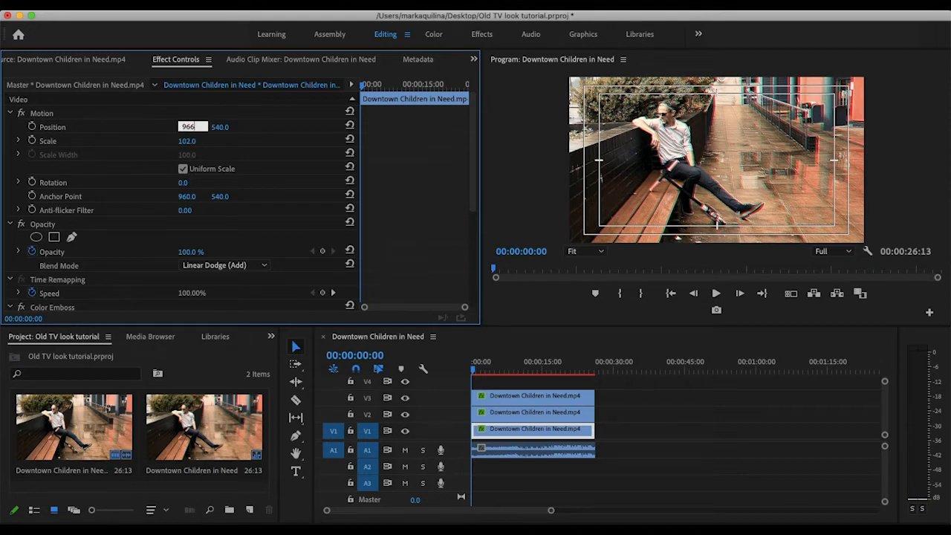
pyautogui.press('Return')
# Set the V2 clip's scale to 100 and horizontal position to 960, and check the motion settings of all three clips
pyautogui.click(511, 412)
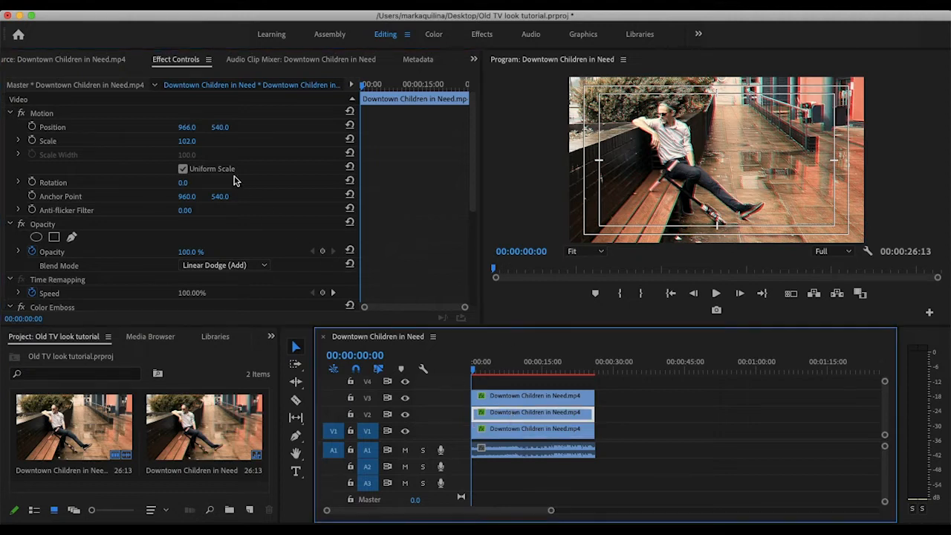
pyautogui.click(194, 140)
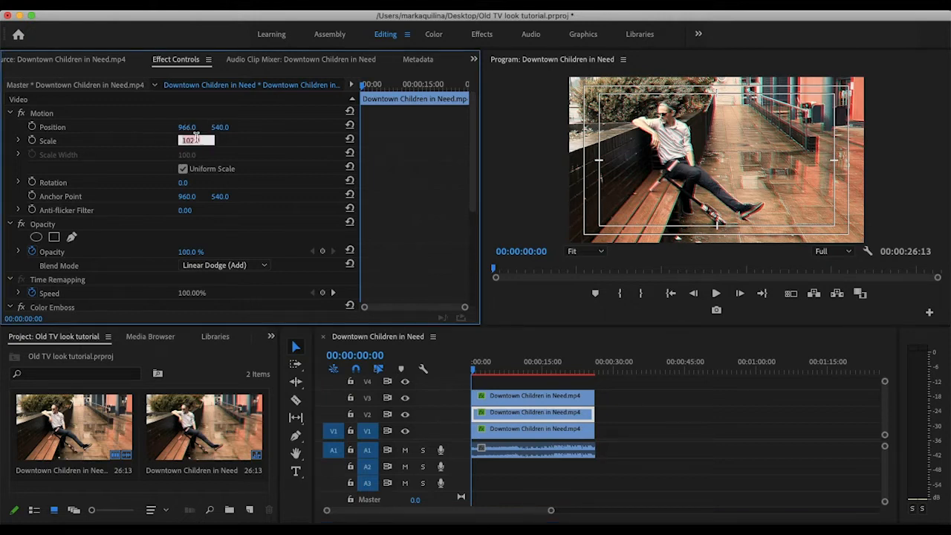
pyautogui.write('100')
pyautogui.press('Return')
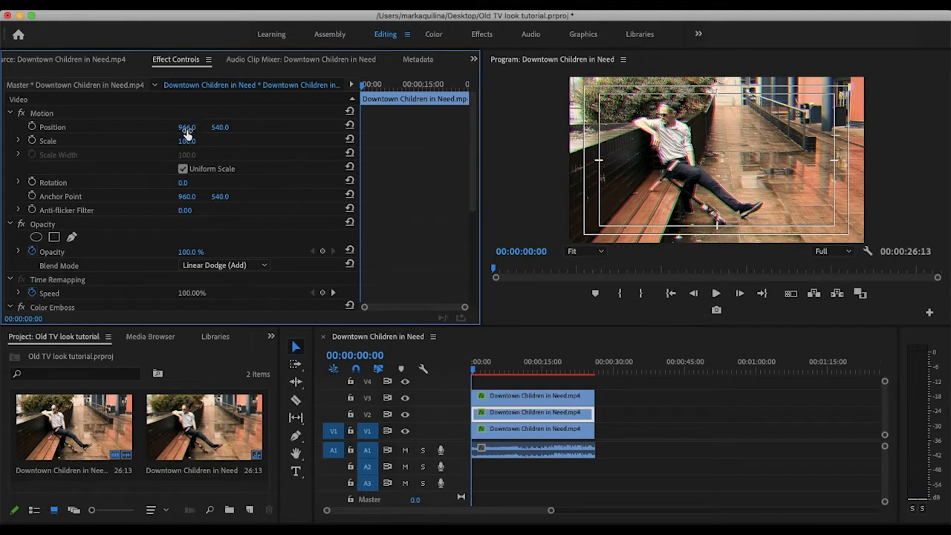
pyautogui.click(187, 128)
pyautogui.write('960')
pyautogui.press('Return')
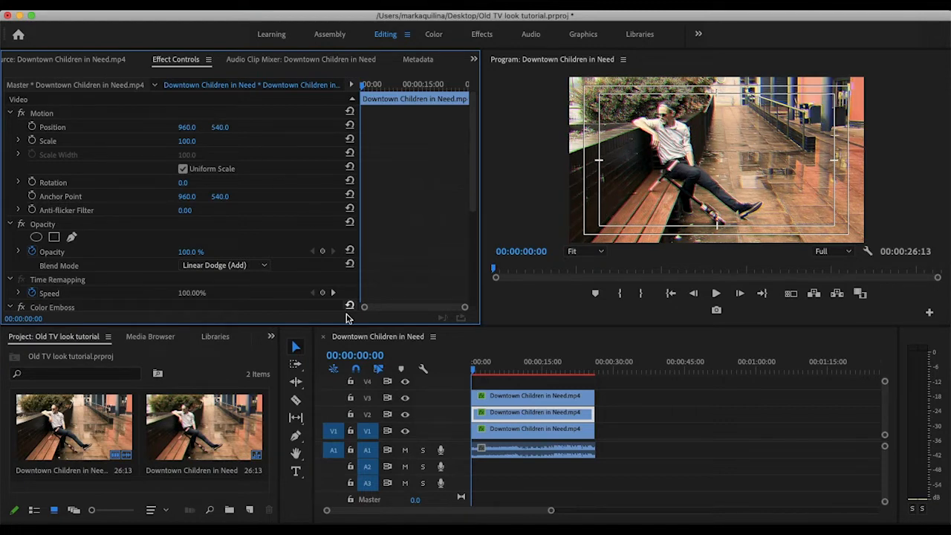
pyautogui.click(512, 400)
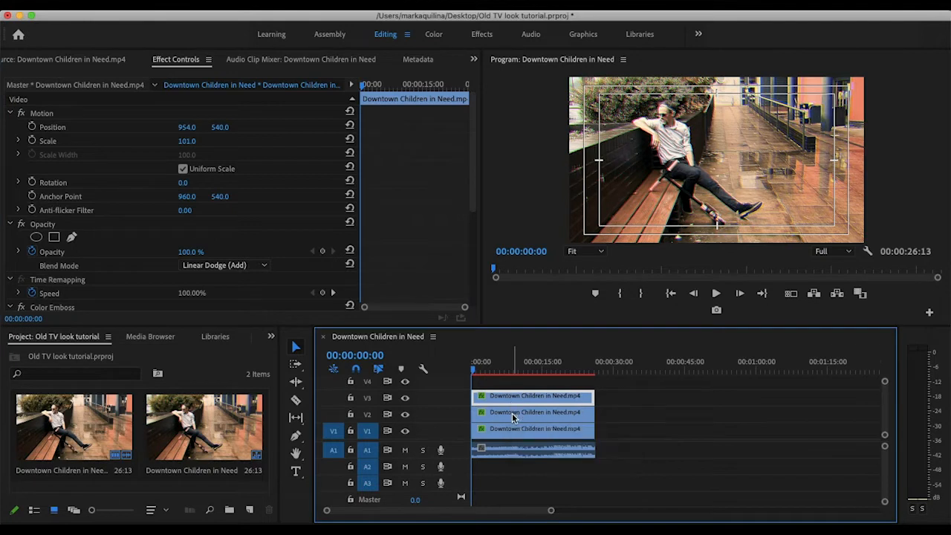
pyautogui.click(512, 414)
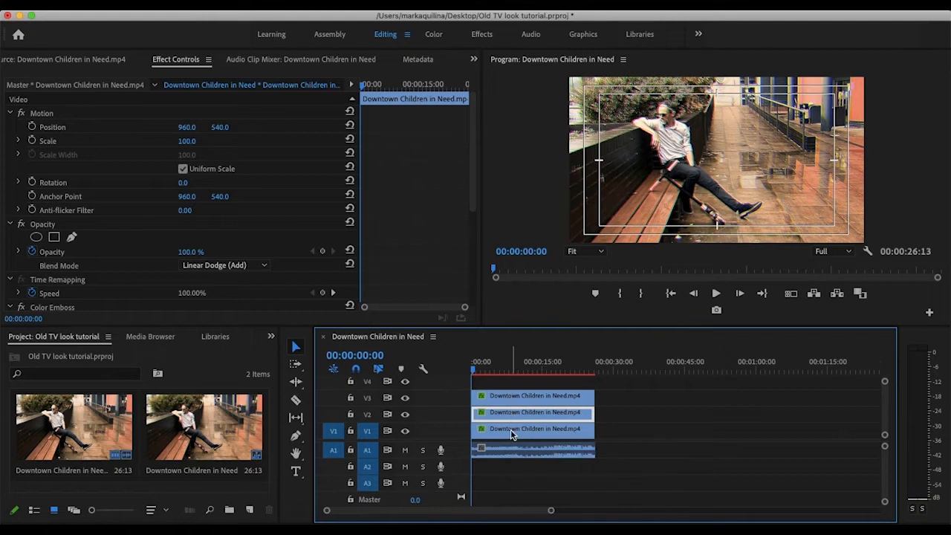
pyautogui.click(512, 429)
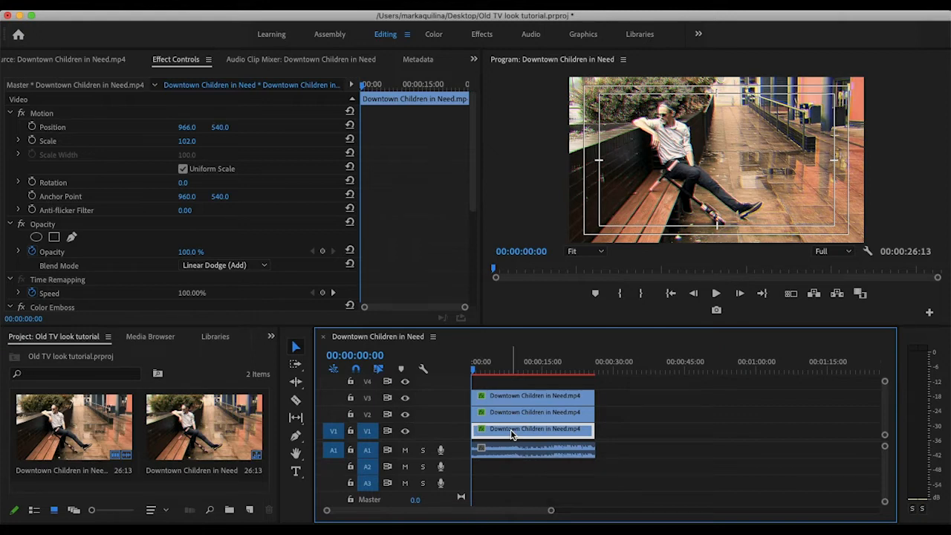
# Create a 1920 × 1080, 50.00 fps adjustment layer and place it on track V4, extended over the full length of the clips
pyautogui.click(242, 491)
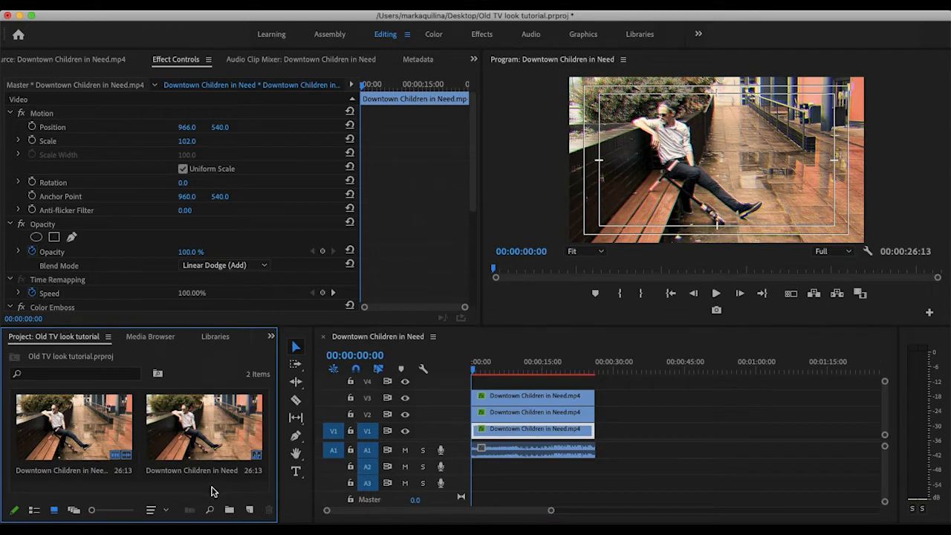
pyautogui.rightClick(212, 491)
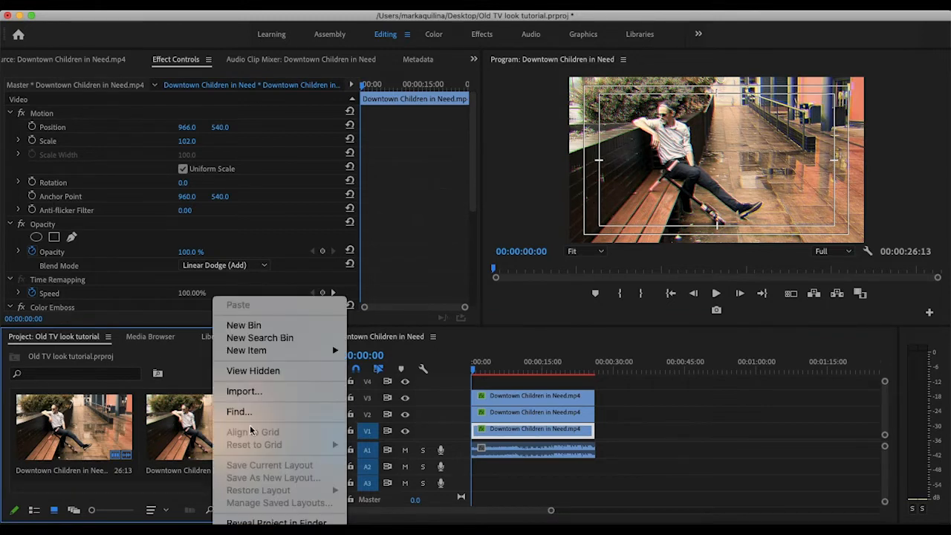
pyautogui.moveTo(300, 352)
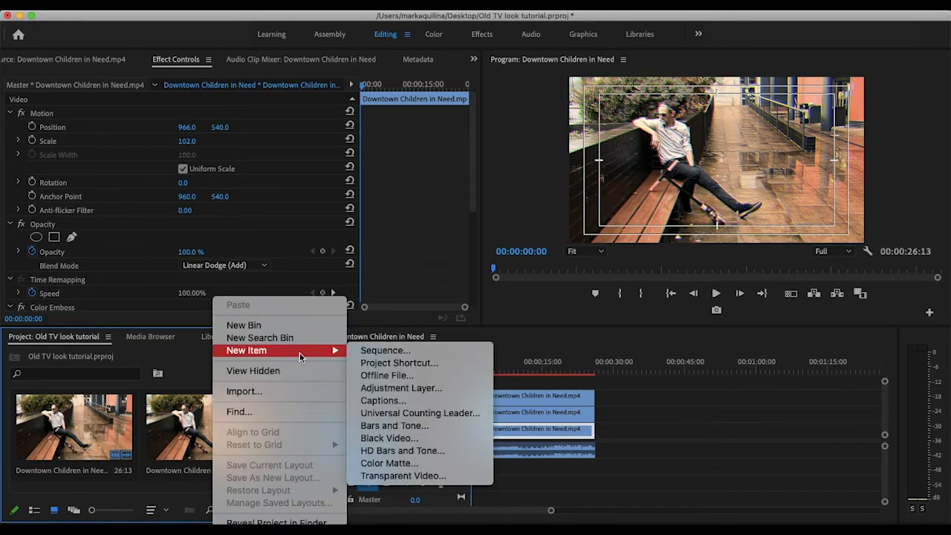
pyautogui.click(387, 388)
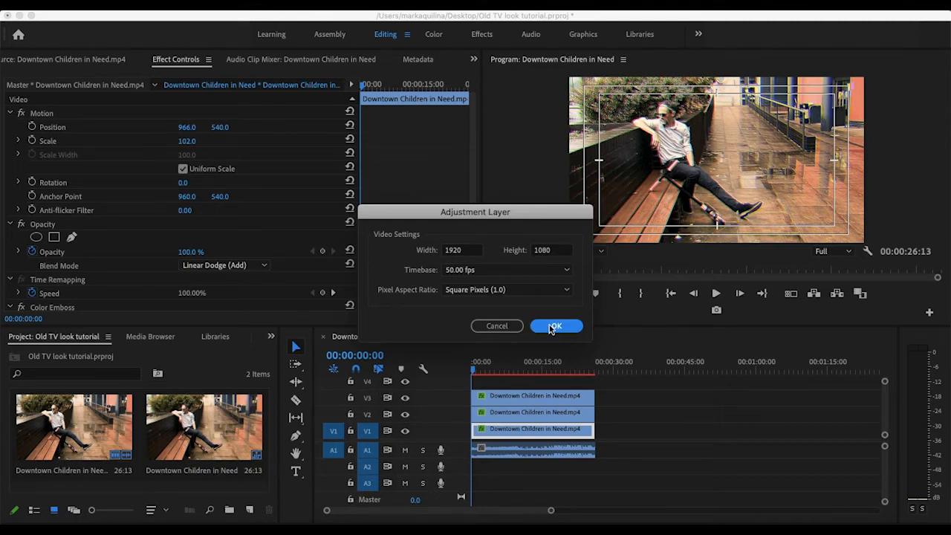
pyautogui.click(555, 327)
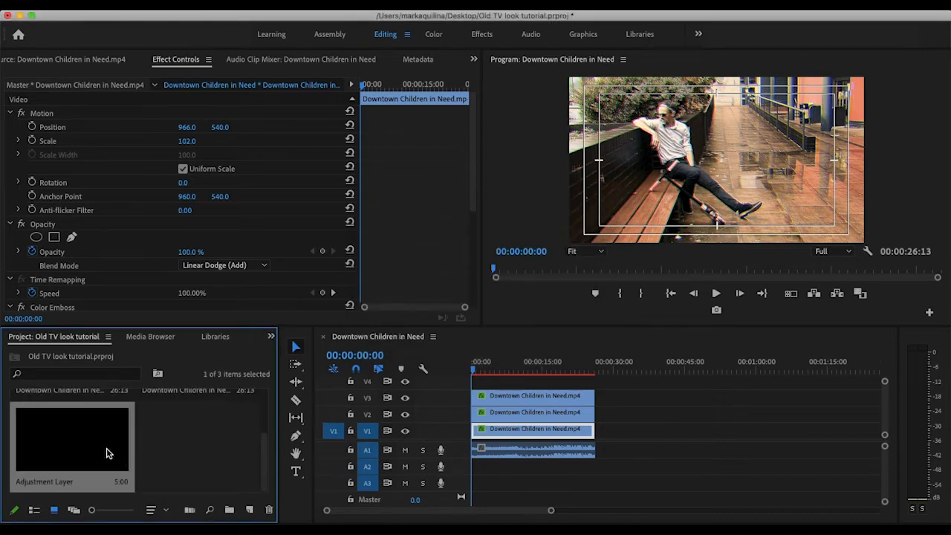
pyautogui.moveTo(106, 454); pyautogui.dragTo(469, 384)
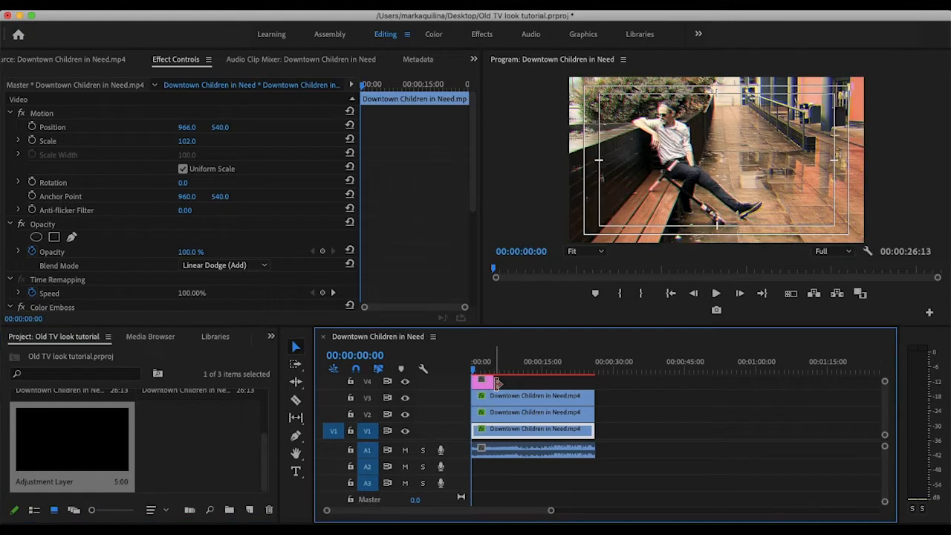
pyautogui.moveTo(496, 382); pyautogui.dragTo(595, 382)
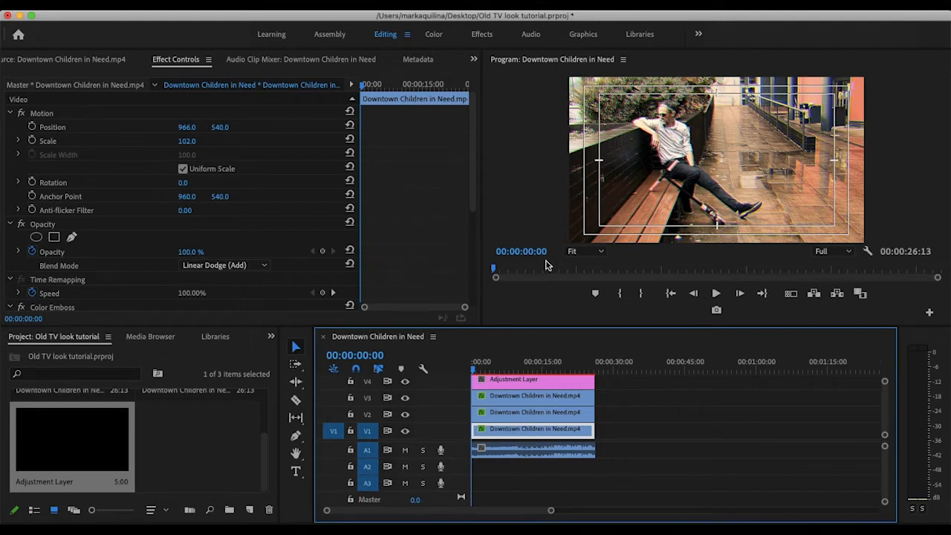
# Find the Noise video effect and apply it to the adjustment layer on track V4
pyautogui.click(482, 35)
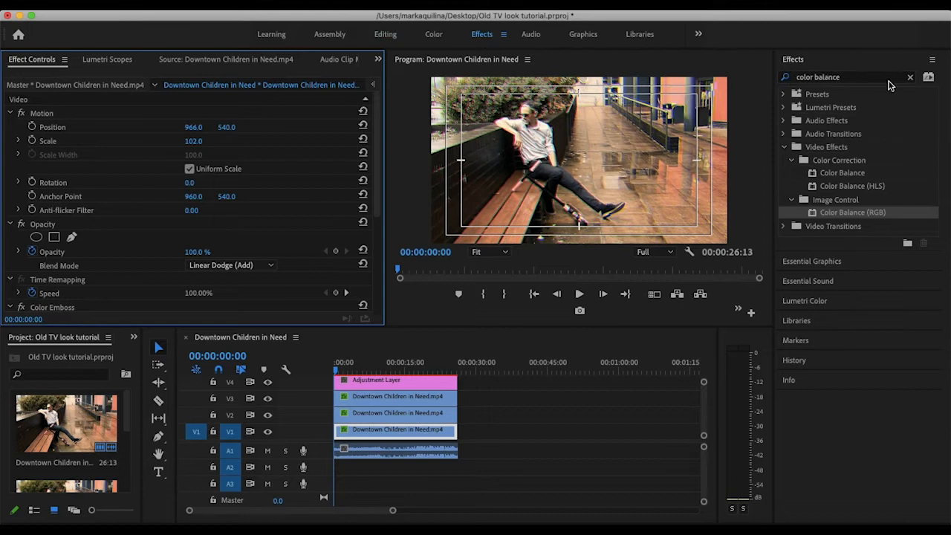
pyautogui.click(910, 78)
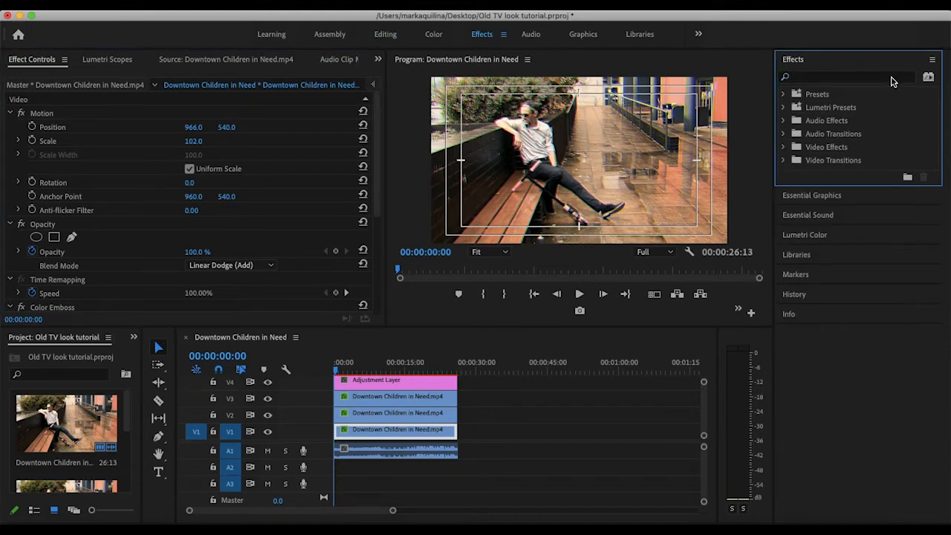
pyautogui.click(892, 77)
pyautogui.write('noise')
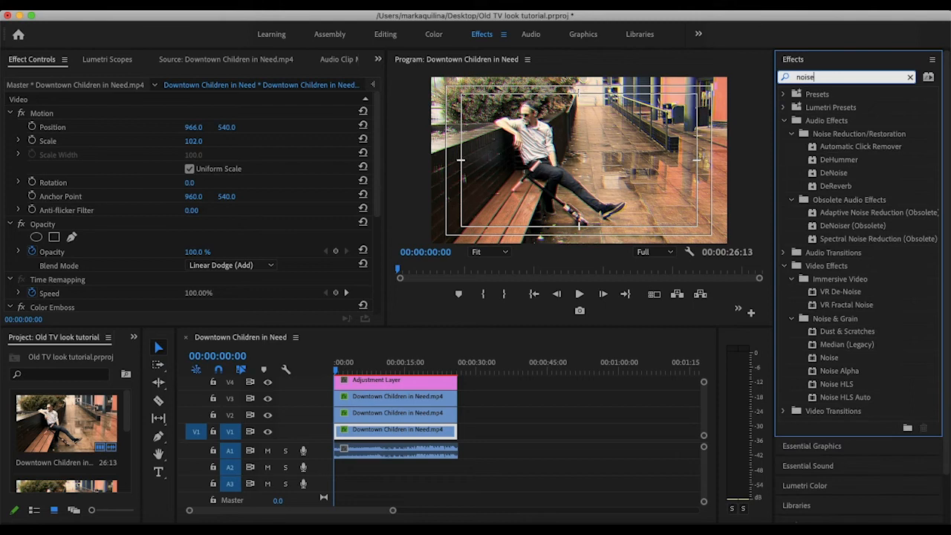
pyautogui.click(832, 358)
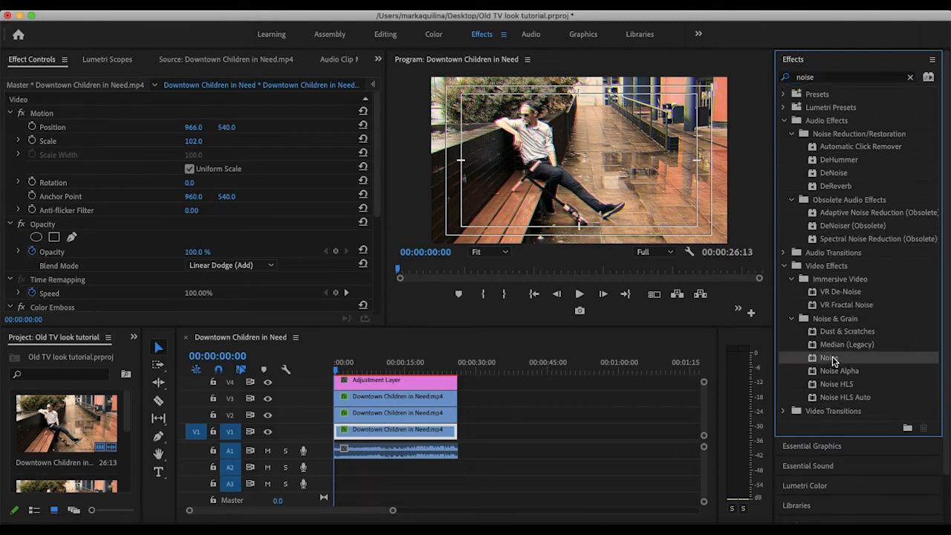
pyautogui.moveTo(832, 360); pyautogui.dragTo(447, 387)
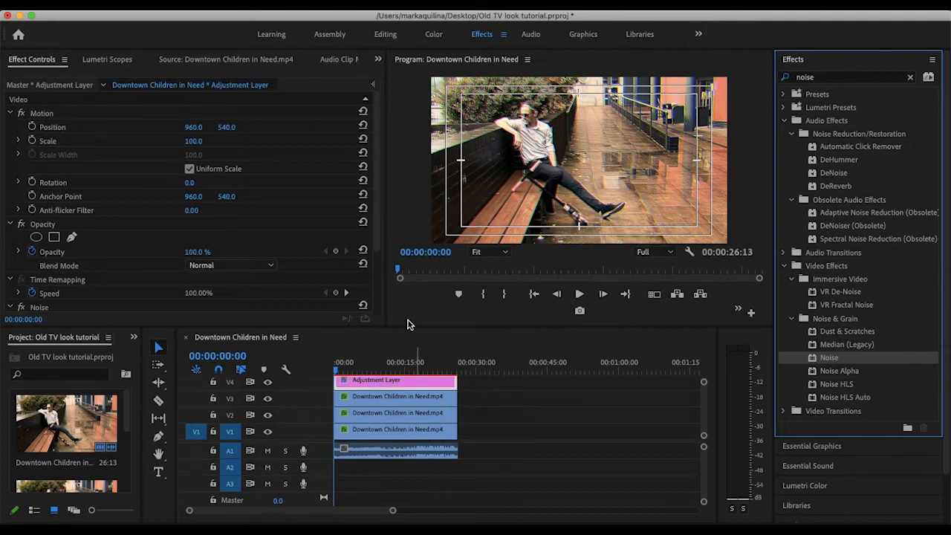
# Set the adjustment layer's Amount of Noise to 20% and keep the playhead at the sequence start
pyautogui.click(377, 305)
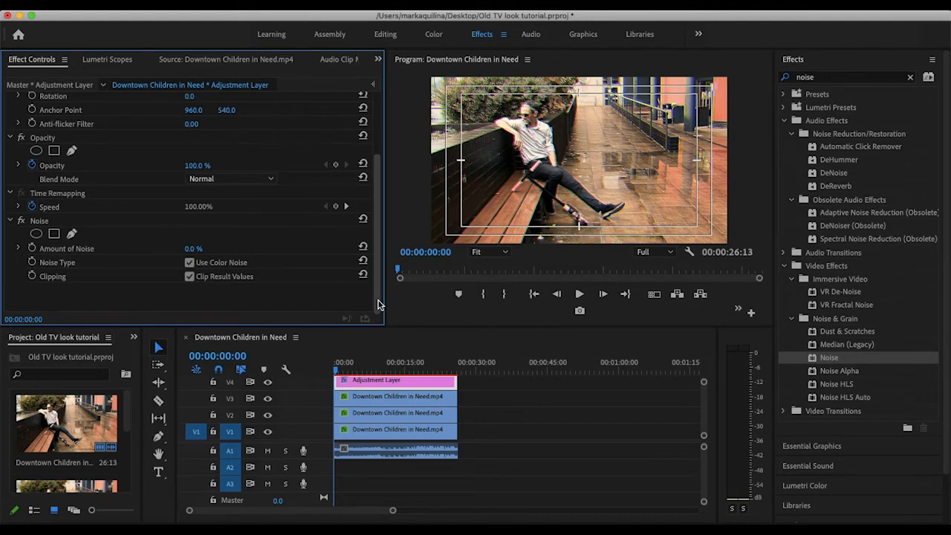
pyautogui.click(197, 248)
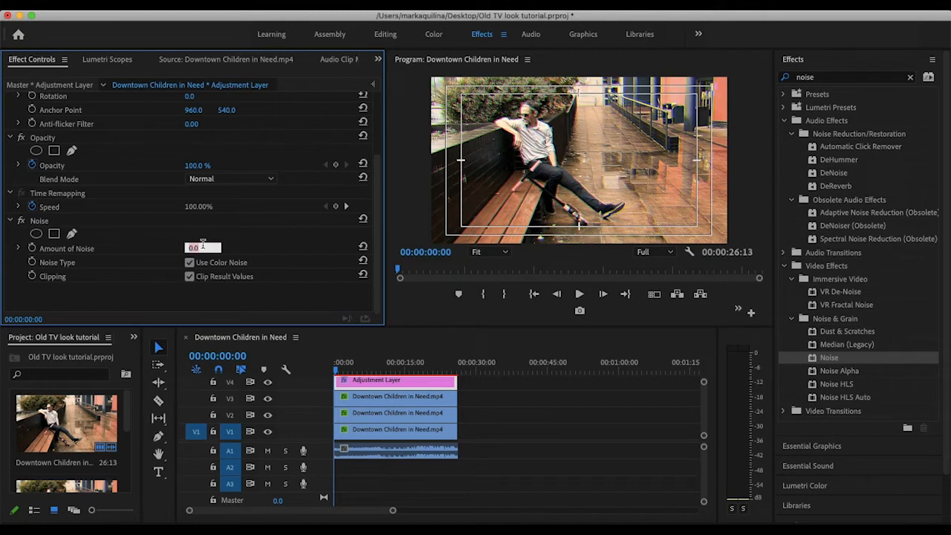
pyautogui.write('20')
pyautogui.press('Return')
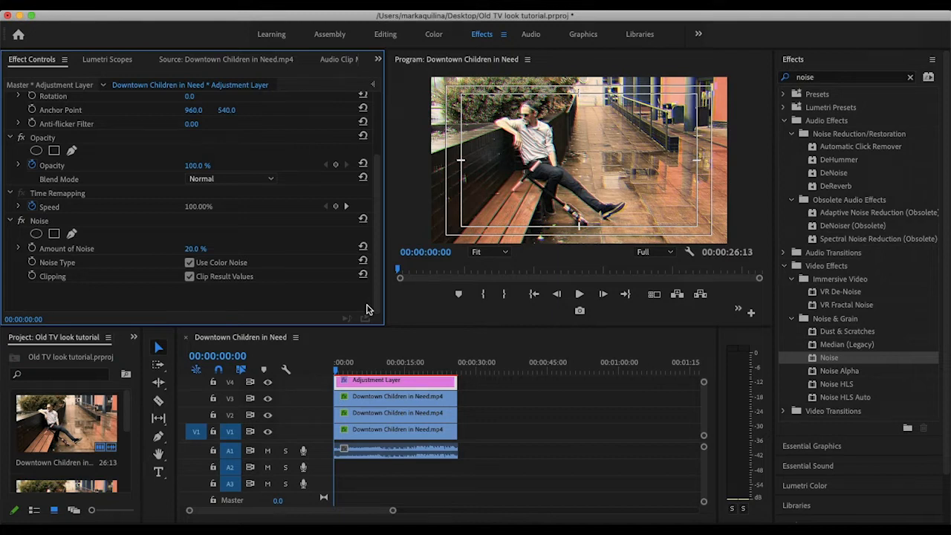
pyautogui.click(338, 371)
pyautogui.moveTo(337, 371)
pyautogui.mouseDown()
pyautogui.moveTo(373, 376)
pyautogui.moveTo(332, 379)
pyautogui.mouseUp()
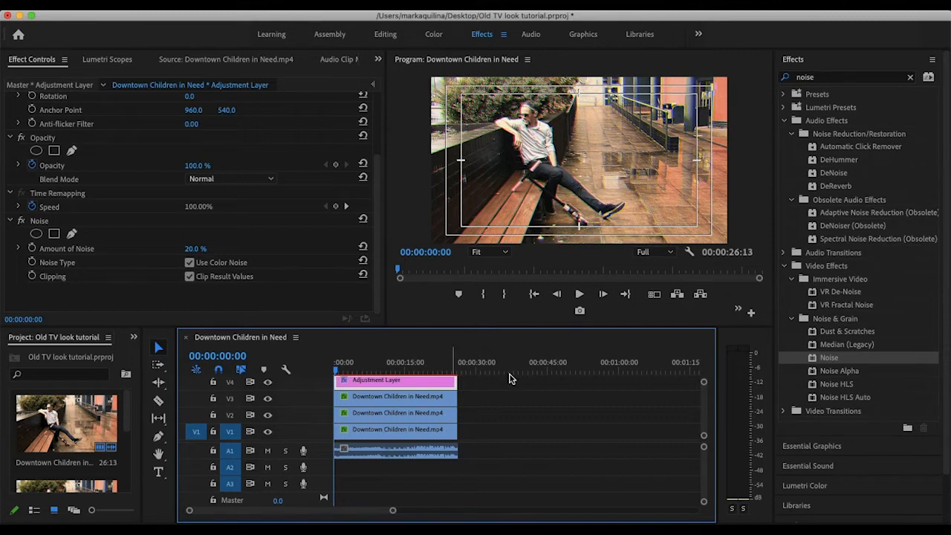
# Find the Wave Warp distort effect and apply it to the adjustment layer
pyautogui.click(910, 79)
pyautogui.click(856, 79)
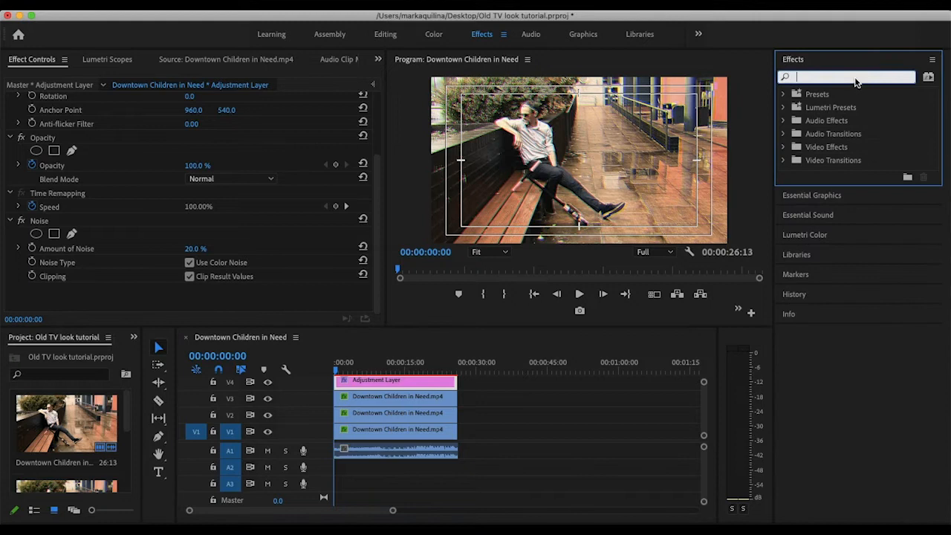
pyautogui.write('wave')
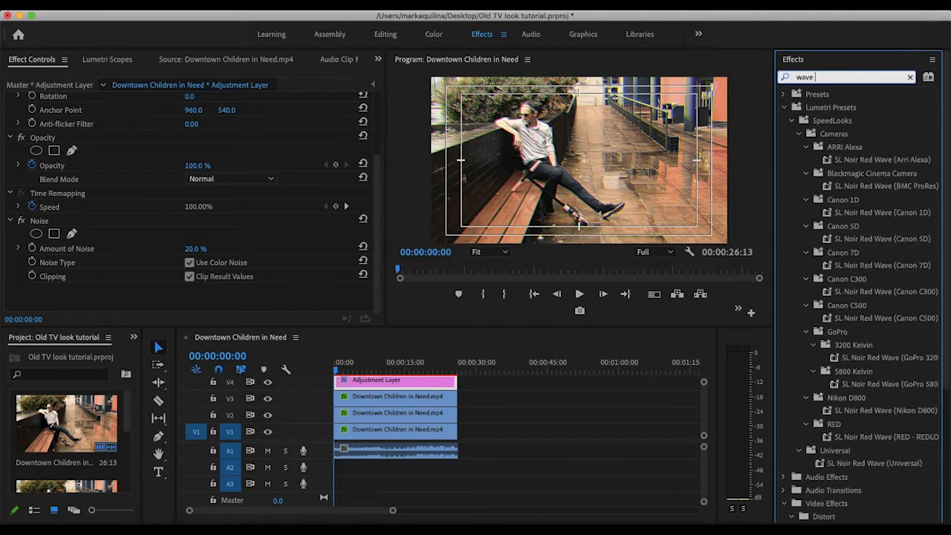
pyautogui.write(' warp')
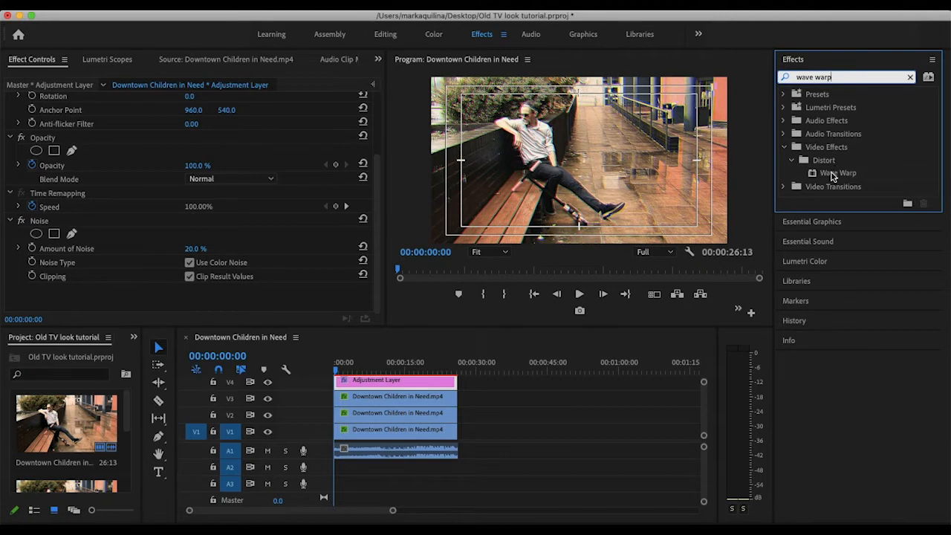
pyautogui.moveTo(832, 174); pyautogui.dragTo(437, 384)
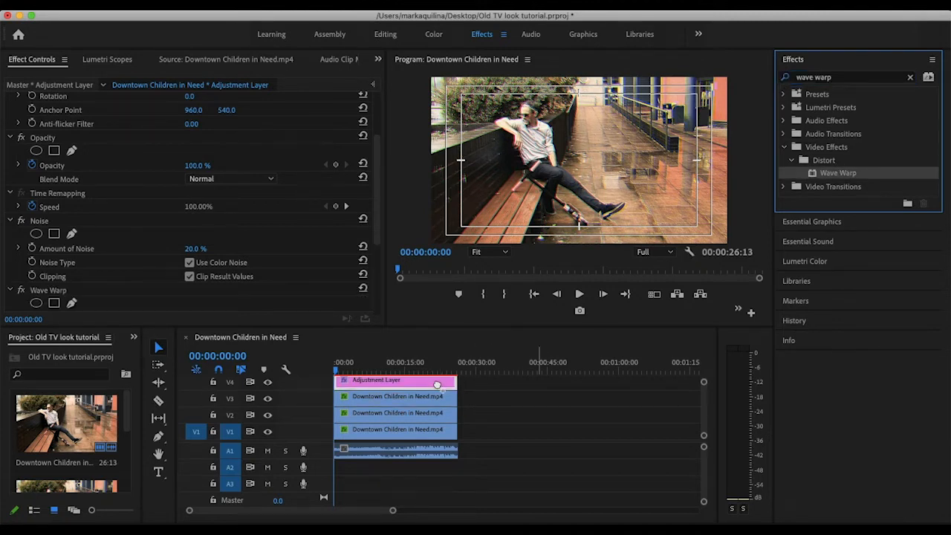
# Set the Wave Warp effect's wave type to Square and its wave width to 1000
pyautogui.click(378, 303)
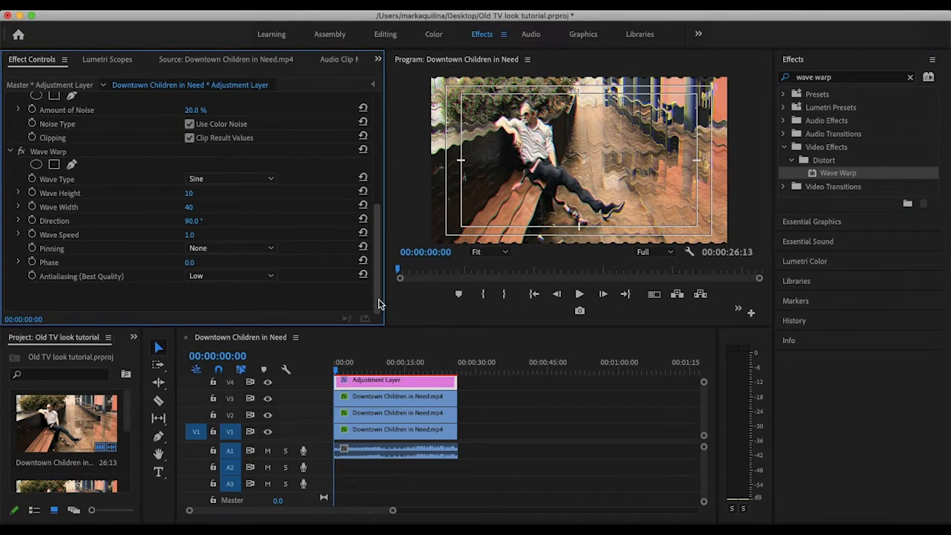
pyautogui.click(271, 179)
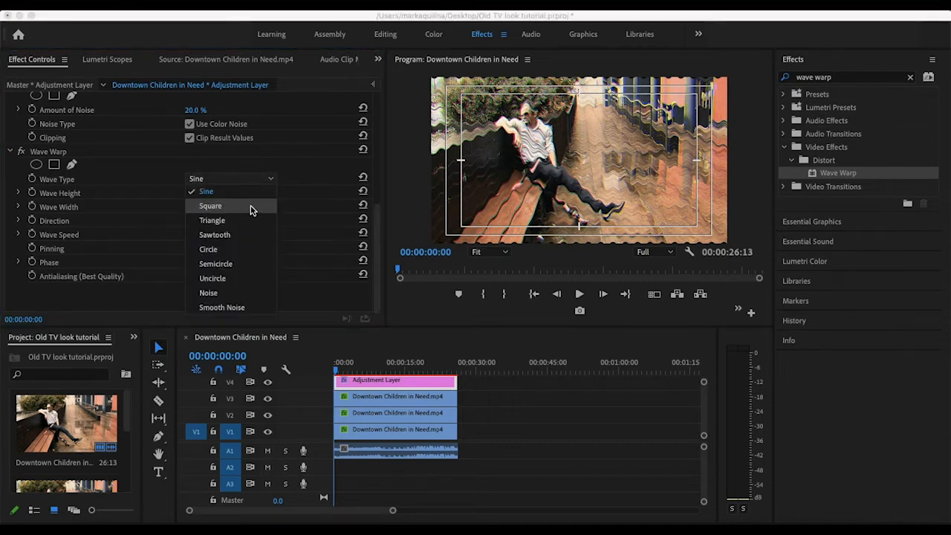
pyautogui.click(250, 208)
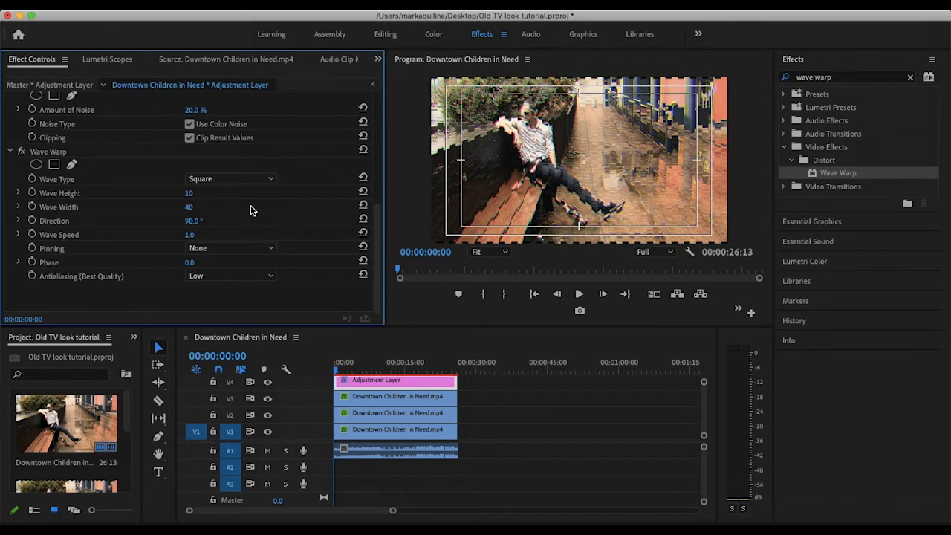
pyautogui.click(191, 207)
pyautogui.write('1000')
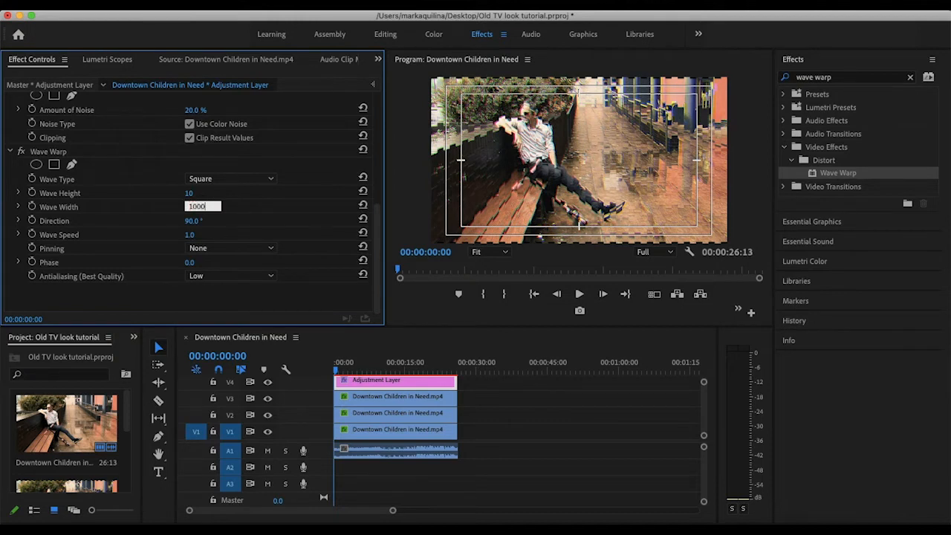
pyautogui.press('Return')
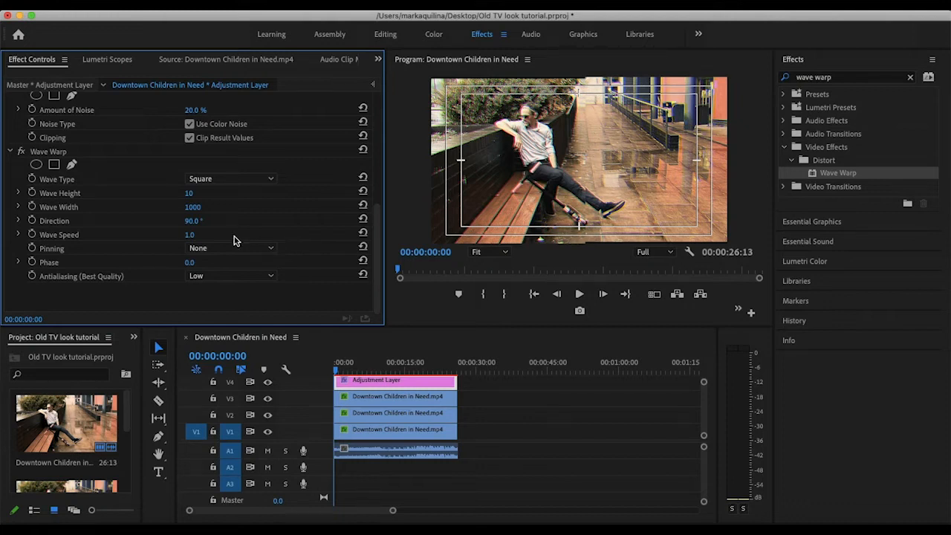
# Set the Wave Warp direction to 0°, wave speed to -0.1 and pinning to All Edges
pyautogui.click(196, 220)
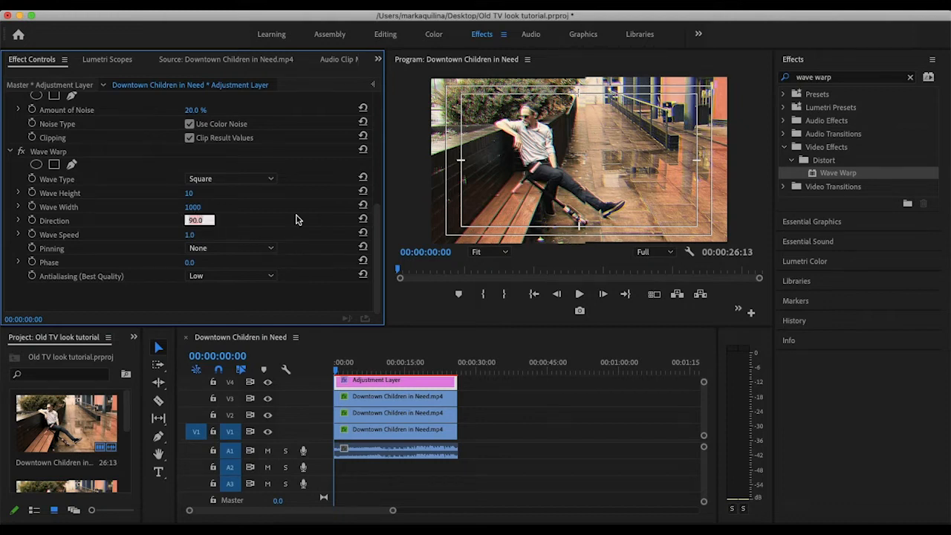
pyautogui.write('0')
pyautogui.press('Return')
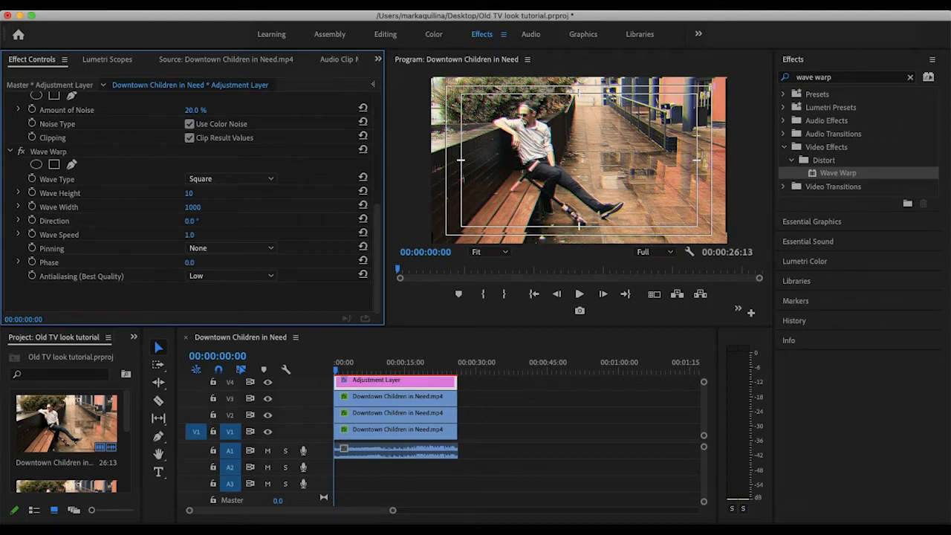
pyautogui.click(190, 235)
pyautogui.write('-0.1')
pyautogui.press('Return')
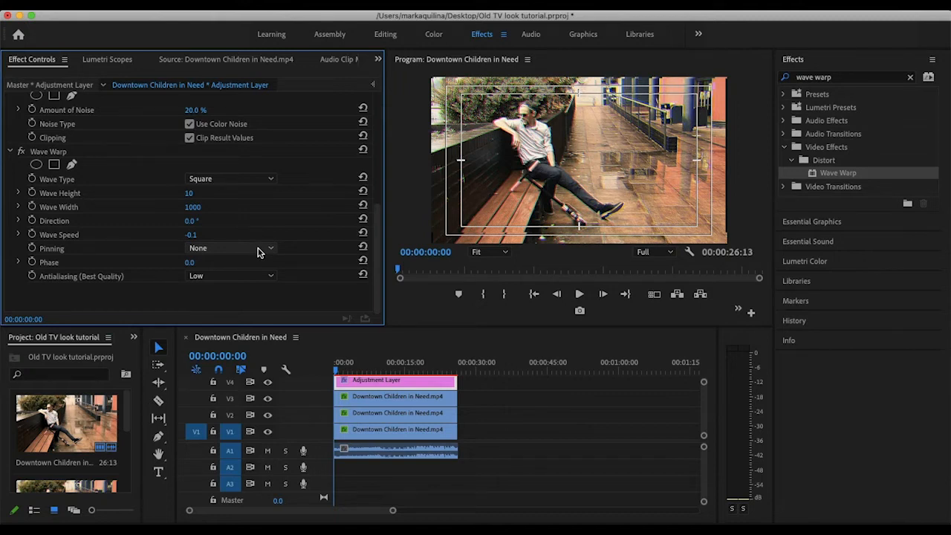
pyautogui.click(259, 252)
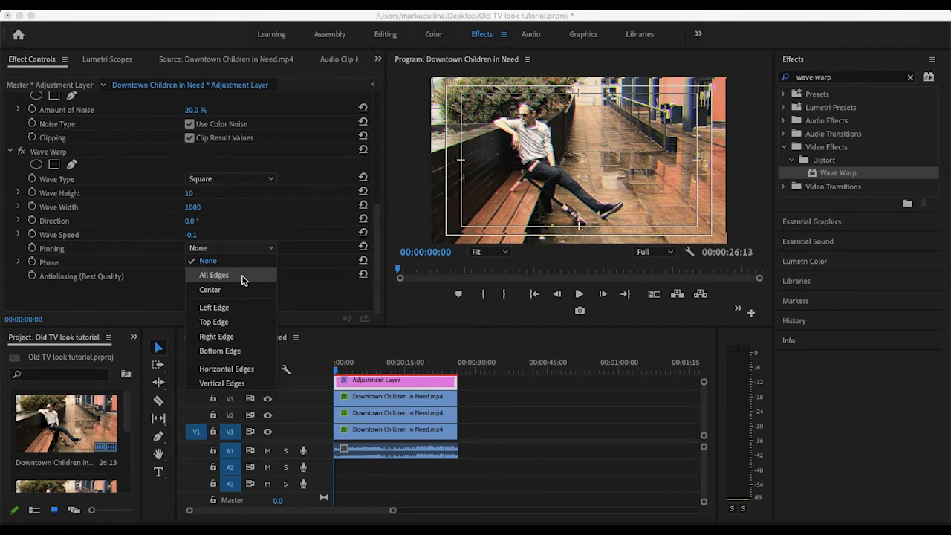
pyautogui.click(241, 277)
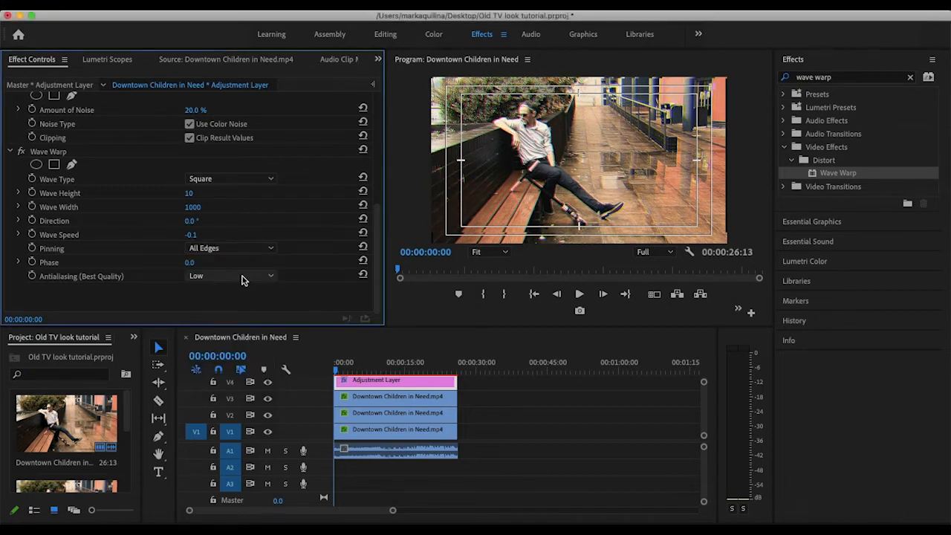
# Play back the first seconds of the sequence to preview the noise and wave warp, and stop playback
pyautogui.click(416, 344)
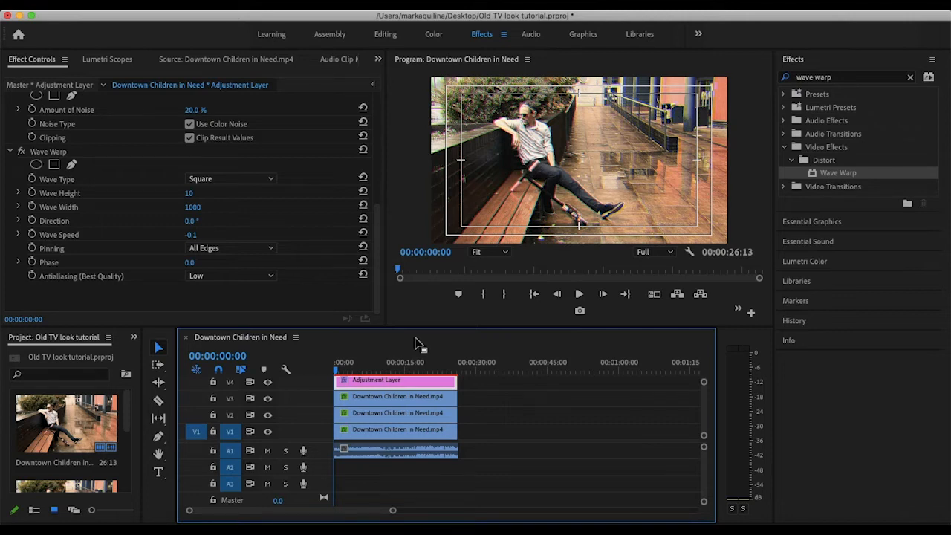
pyautogui.press('space')
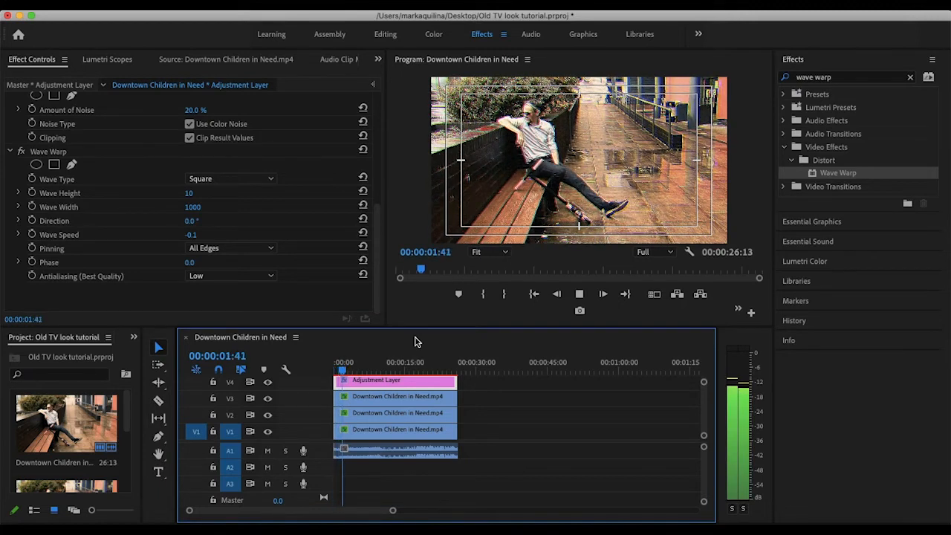
pyautogui.press('space')
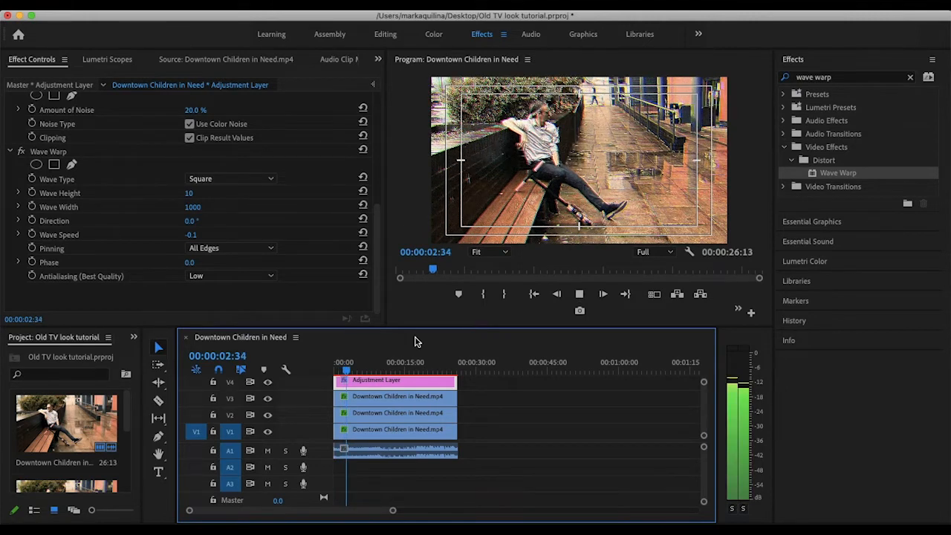
pyautogui.press('space')
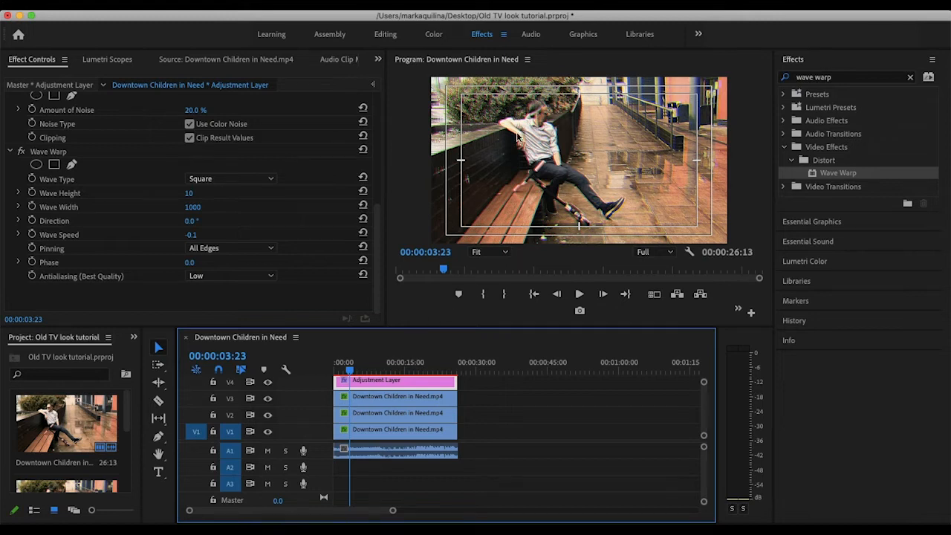
# Add three control points, in the shadows, midtones and highlights, to the adjustment layer's white RGB curve in Lumetri Color
pyautogui.click(438, 35)
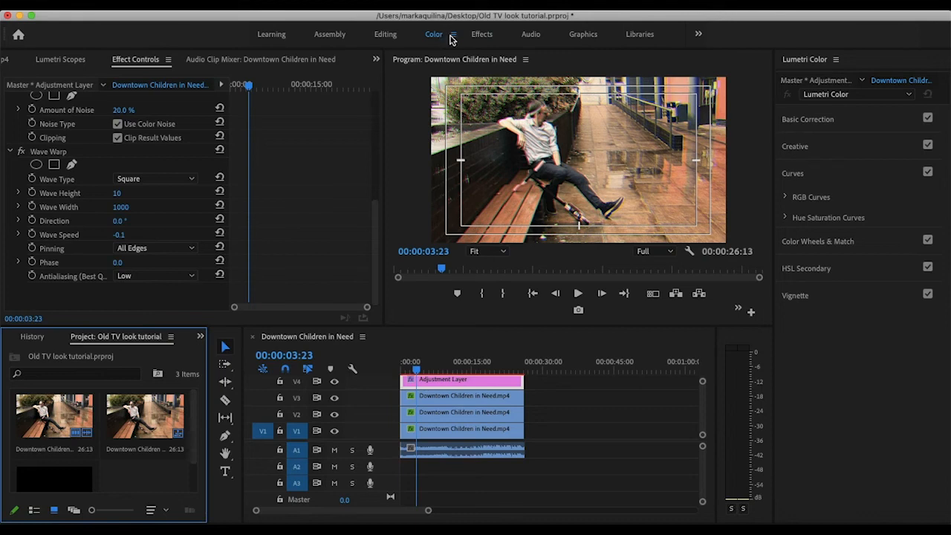
pyautogui.click(823, 202)
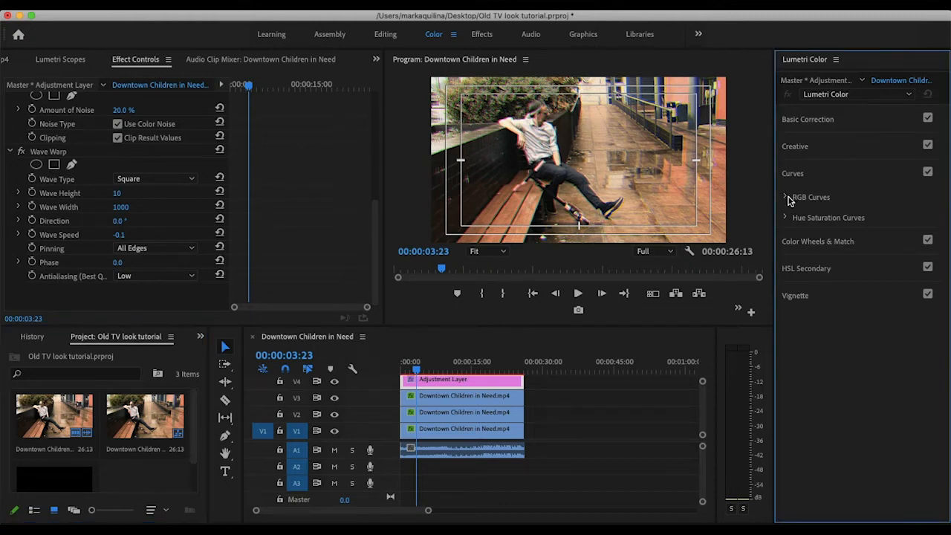
pyautogui.click(787, 198)
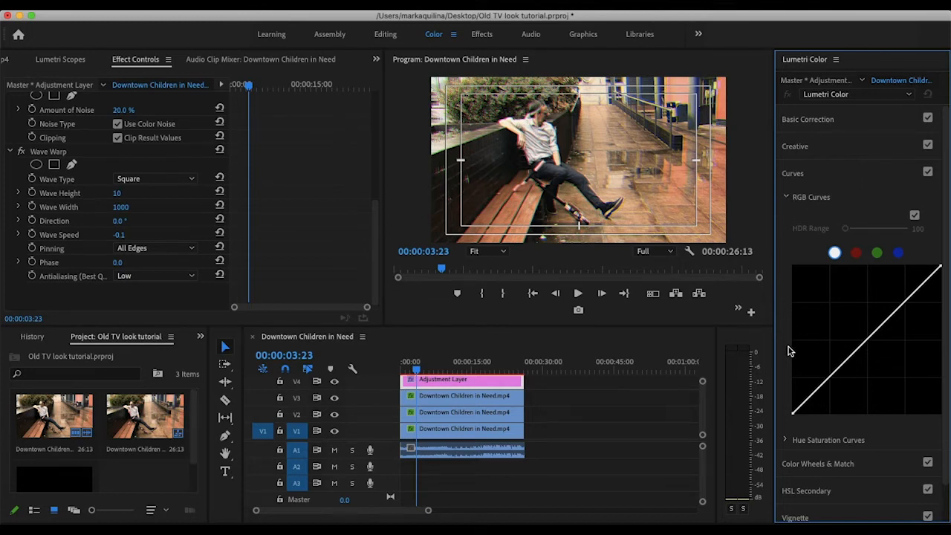
pyautogui.click(823, 385)
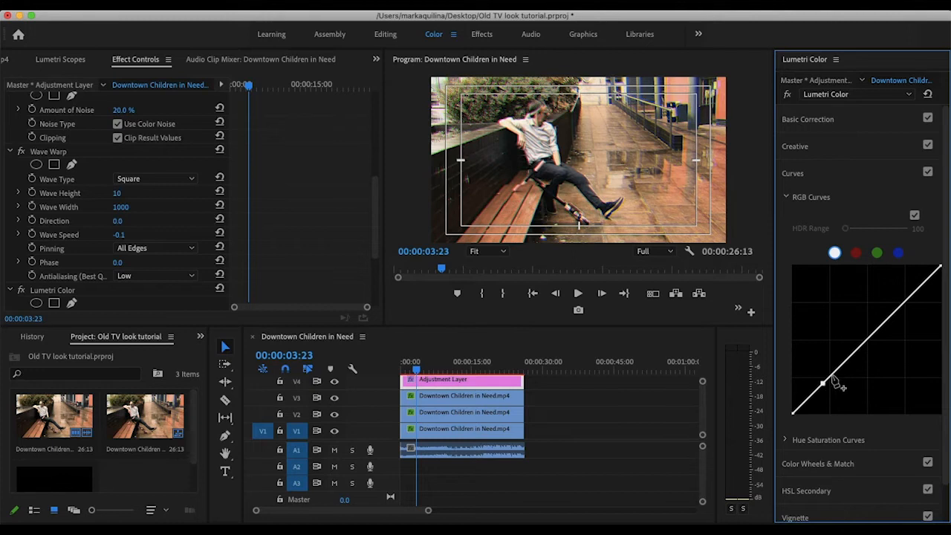
pyautogui.click(867, 341)
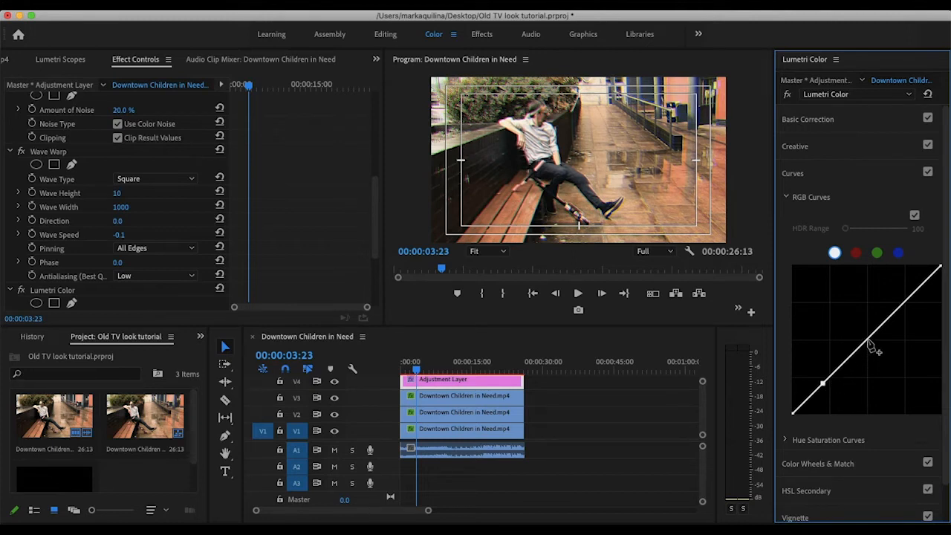
pyautogui.click(908, 299)
# Raise the black endpoint of the adjustment layer's white RGB curve slightly to lift the darkest shadows
pyautogui.click(226, 347)
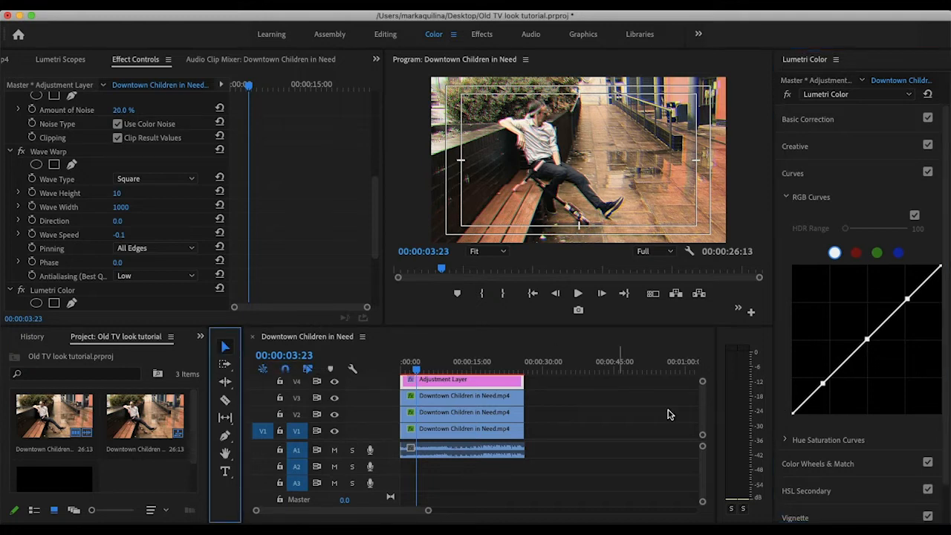
pyautogui.click(794, 418)
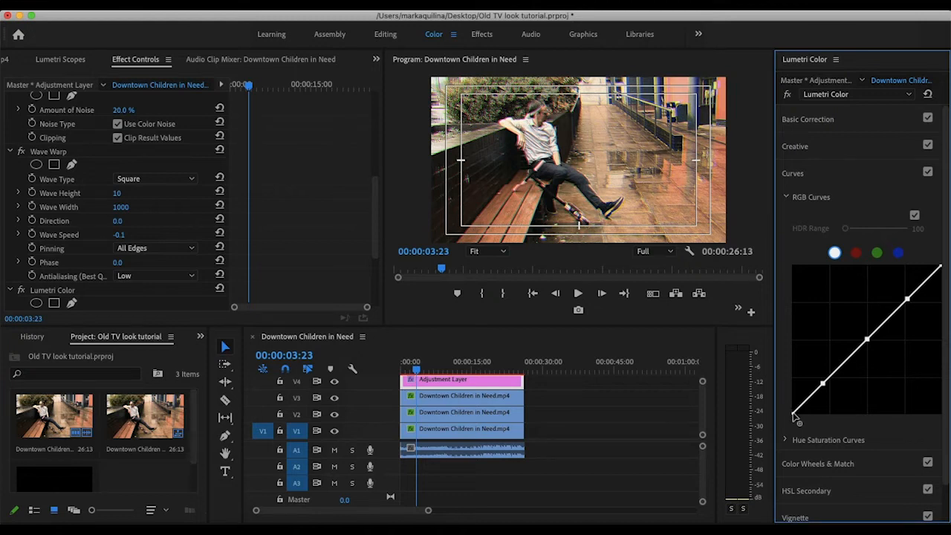
pyautogui.moveTo(792, 413); pyautogui.dragTo(792, 395)
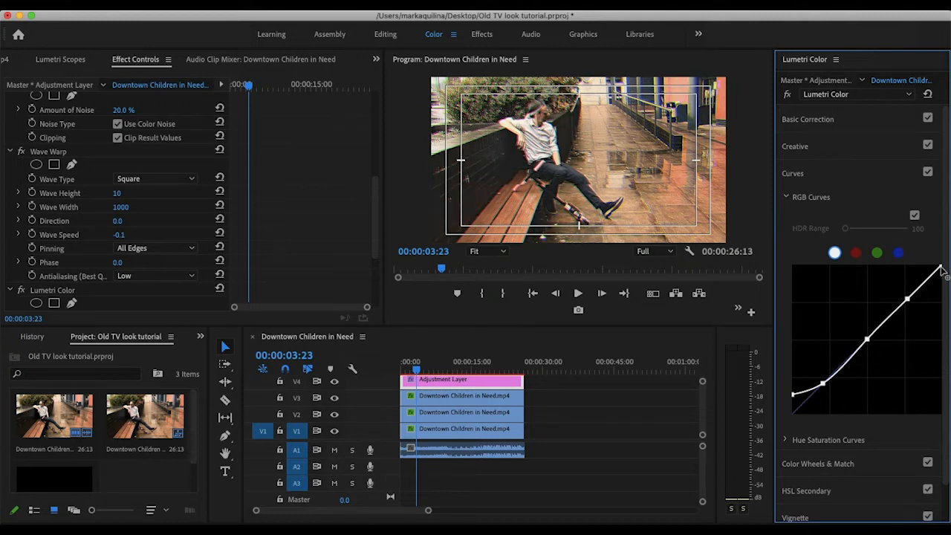
# Lower the white endpoint of the adjustment layer's white RGB curve to fade the brightest highlights
pyautogui.moveTo(942, 272); pyautogui.dragTo(944, 295)
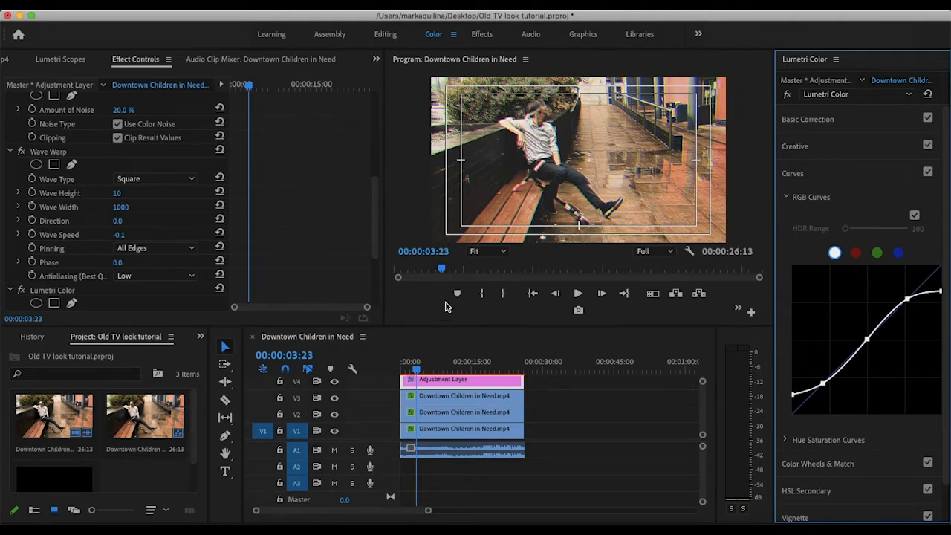
# Review the faded look in the maximized program monitor by scrubbing to 00:00:07:22 and back to the start, and restore the workspace
pyautogui.click(438, 294)
pyautogui.press('`')
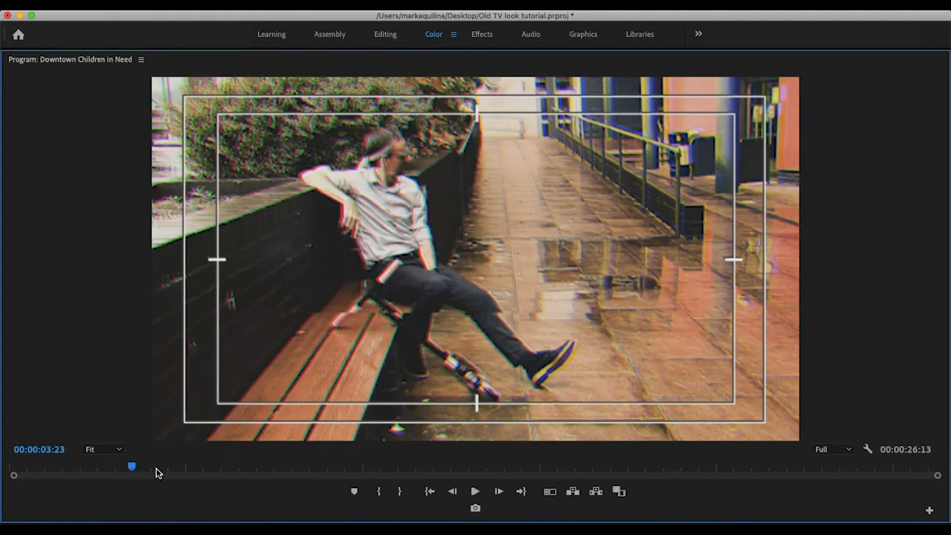
pyautogui.click(134, 468)
pyautogui.moveTo(134, 469); pyautogui.dragTo(274, 463)
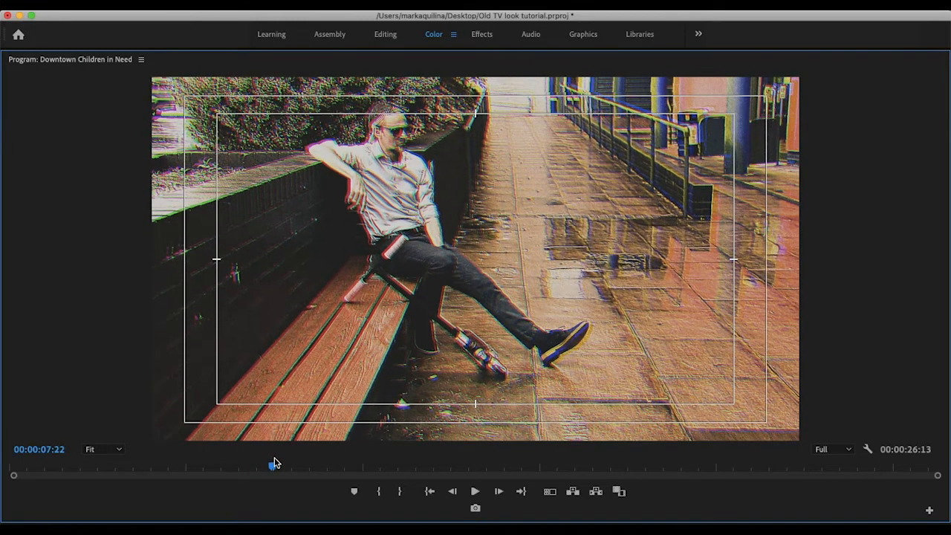
pyautogui.press('XF86AudioLowerVolume')
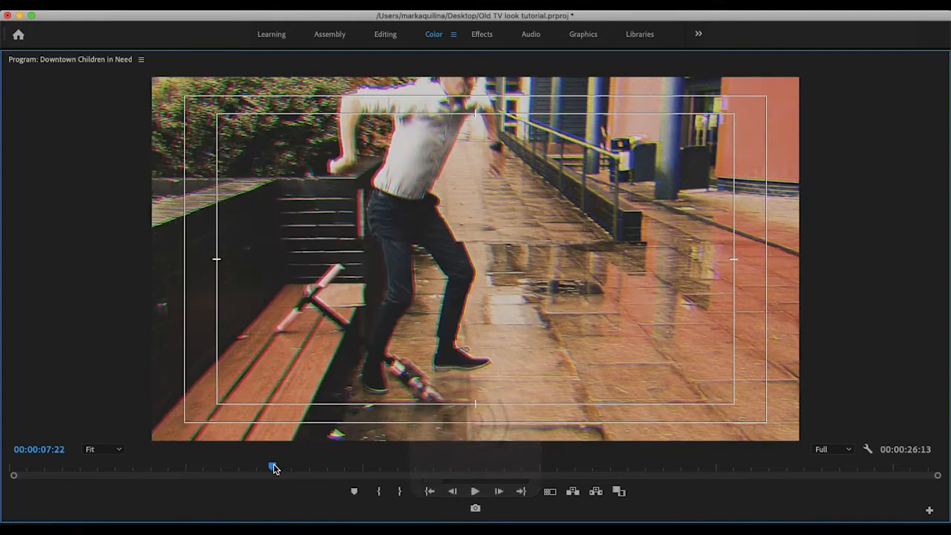
pyautogui.moveTo(275, 463); pyautogui.dragTo(10, 471)
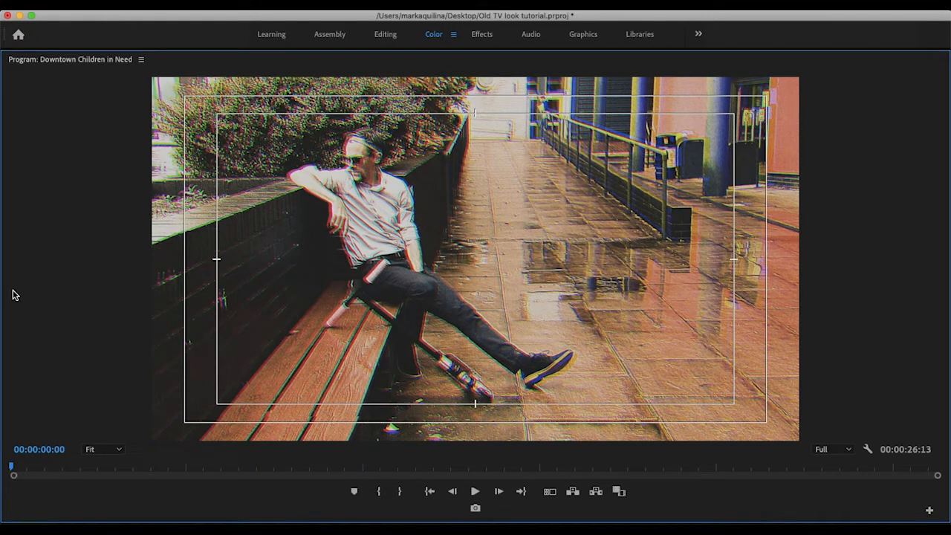
pyautogui.press('`')
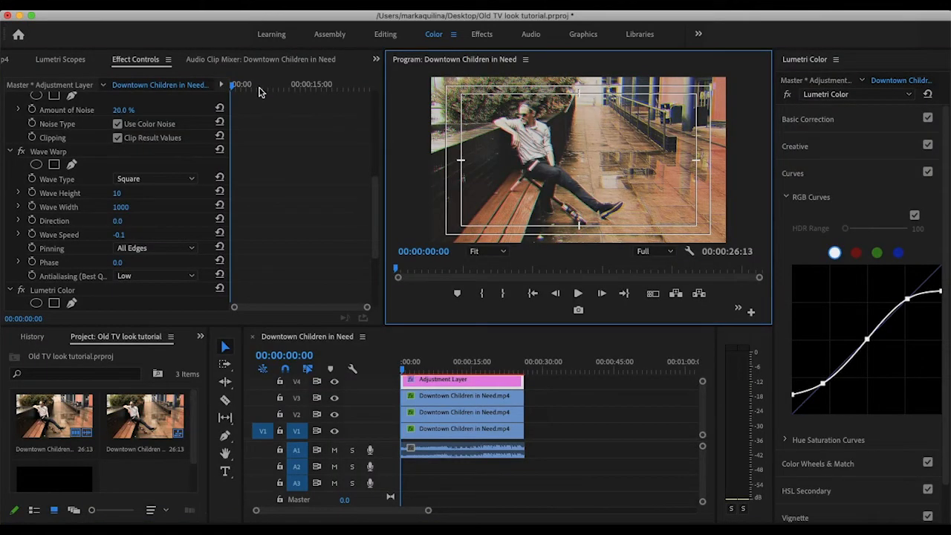
# Save the Old TV look tutorial project
pyautogui.click(114, 11)
pyautogui.click(113, 11)
pyautogui.click(114, 10)
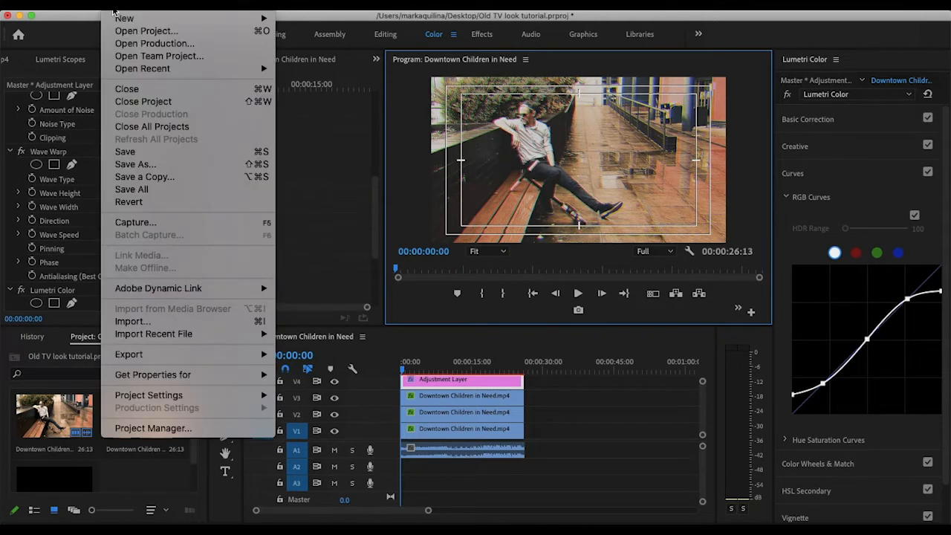
pyautogui.click(114, 10)
pyautogui.click(114, 10)
pyautogui.click(137, 153)
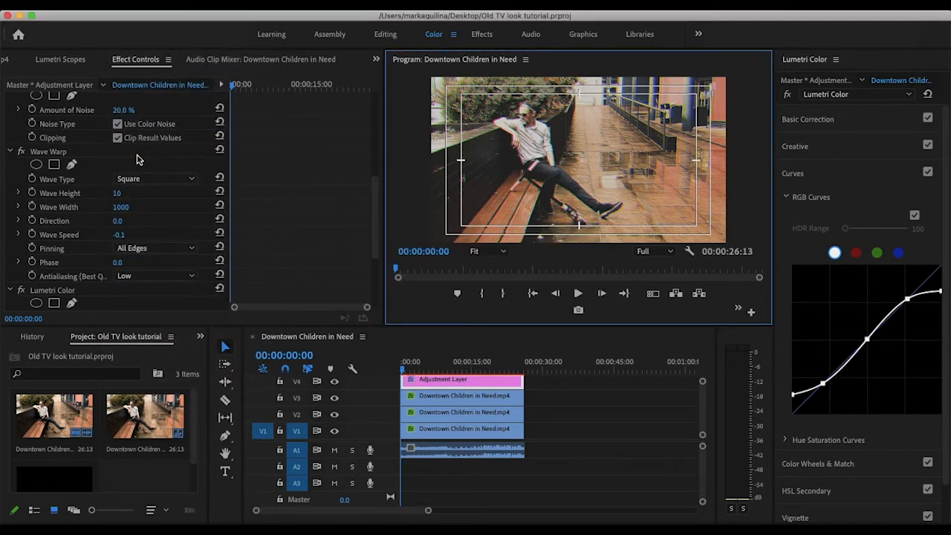
# Close the current project and open the recent TV Flicker project
pyautogui.click(114, 5)
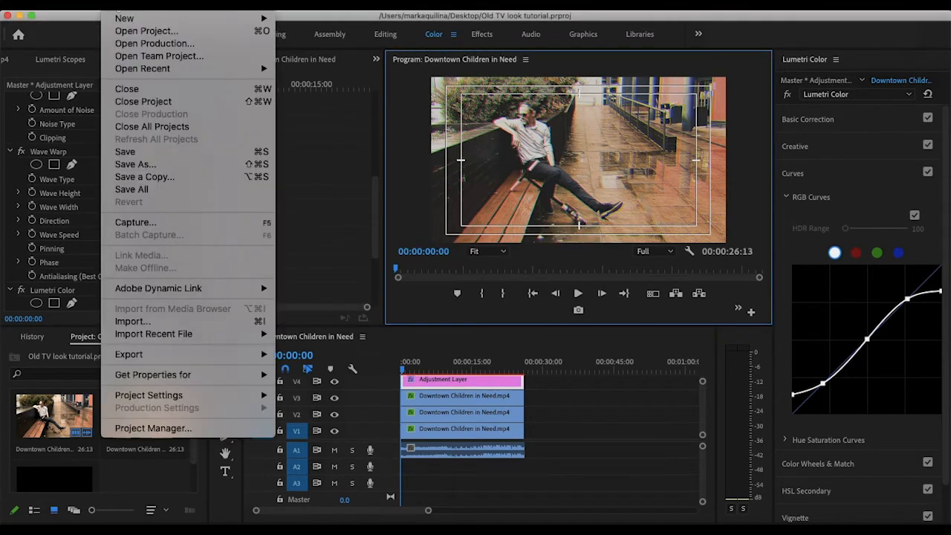
pyautogui.click(140, 105)
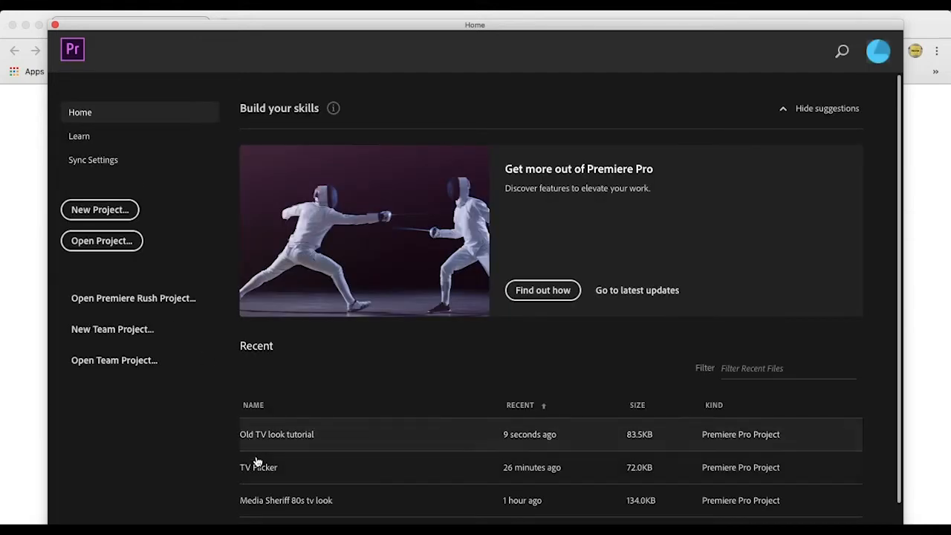
pyautogui.click(258, 469)
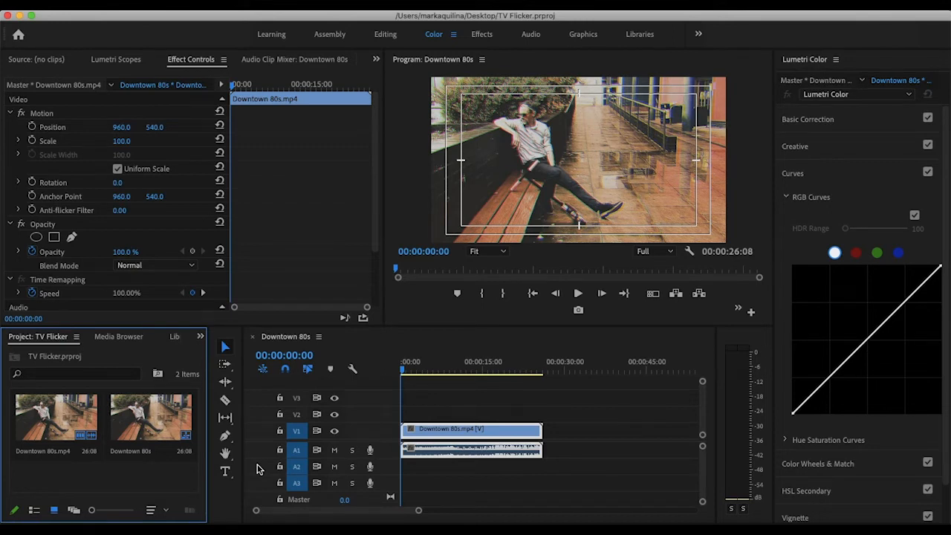
# Play the first 12 seconds of the Downtown 80s sequence in the maximized program monitor, and restore the workspace
pyautogui.click(444, 250)
pyautogui.click(412, 215)
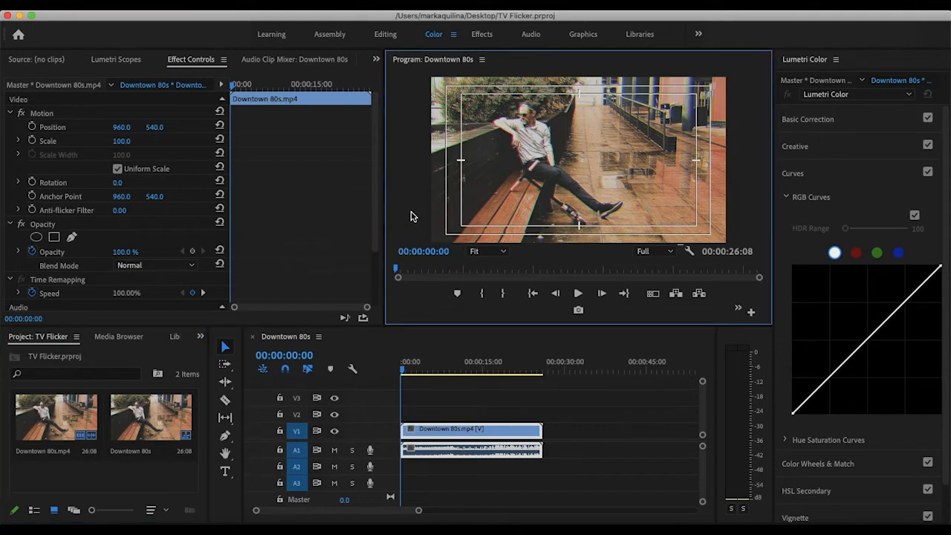
pyautogui.press('`')
pyautogui.press('space')
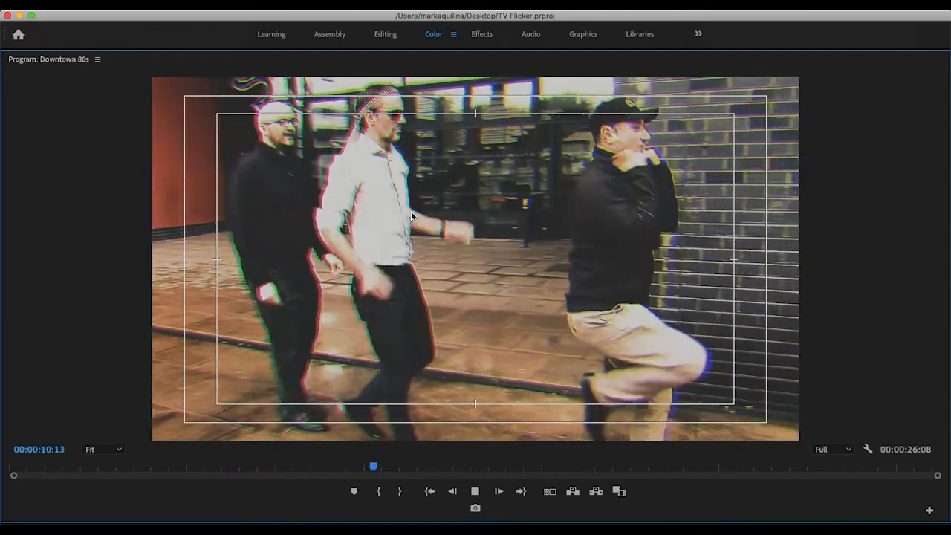
pyautogui.press('space')
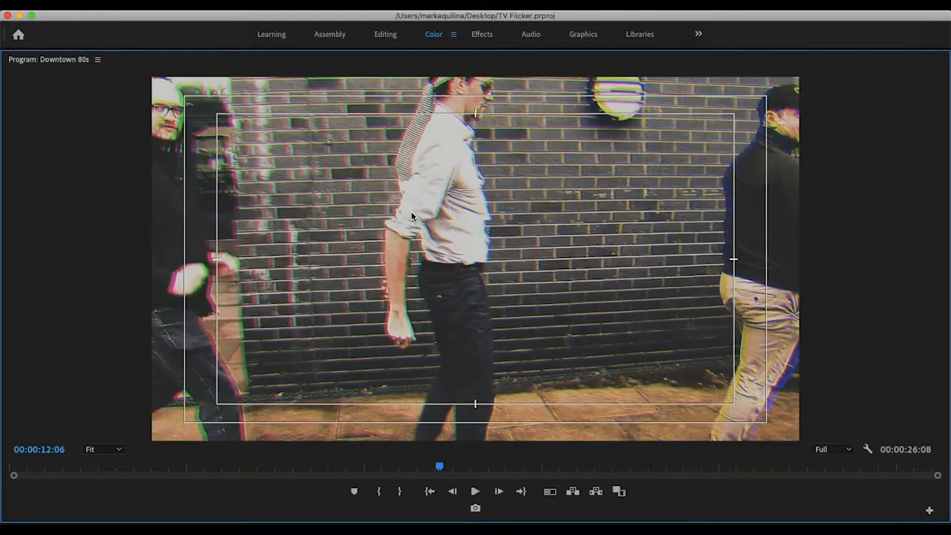
pyautogui.press('`')
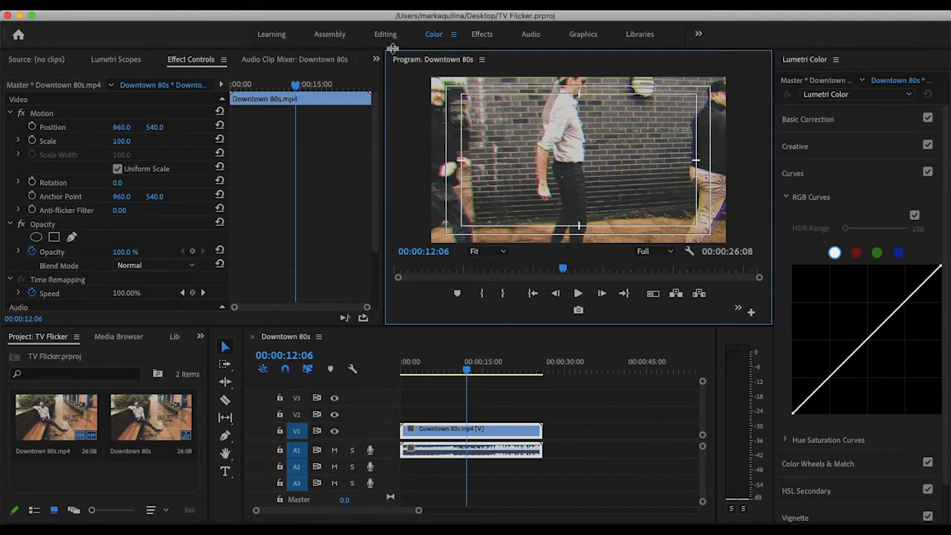
# Cut the Downtown 80s clip into three pieces with the Razor tool at about 7.5 and 17 seconds
pyautogui.click(227, 402)
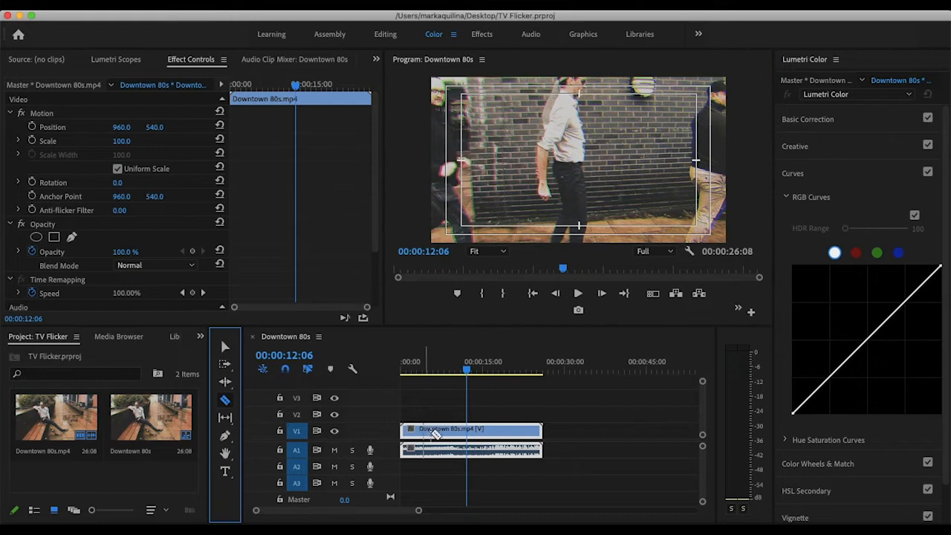
pyautogui.click(441, 431)
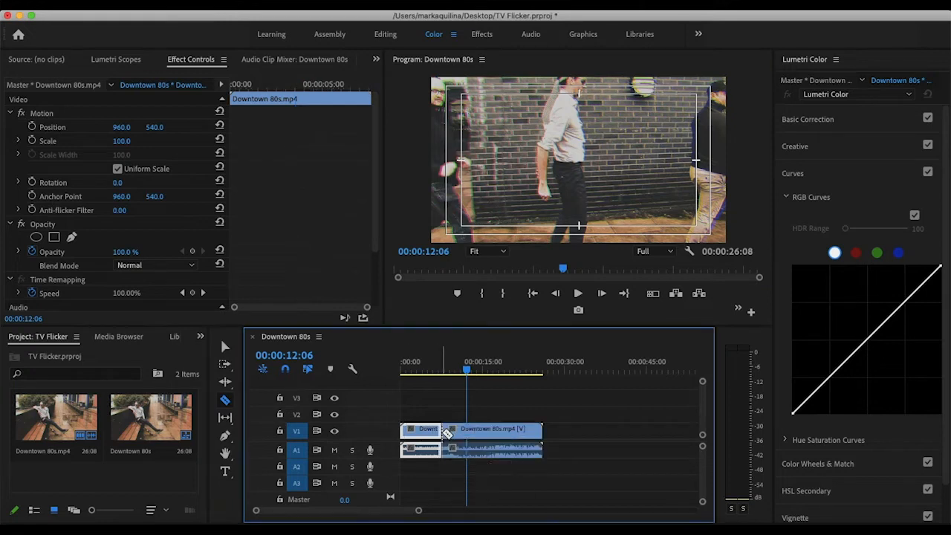
pyautogui.click(497, 431)
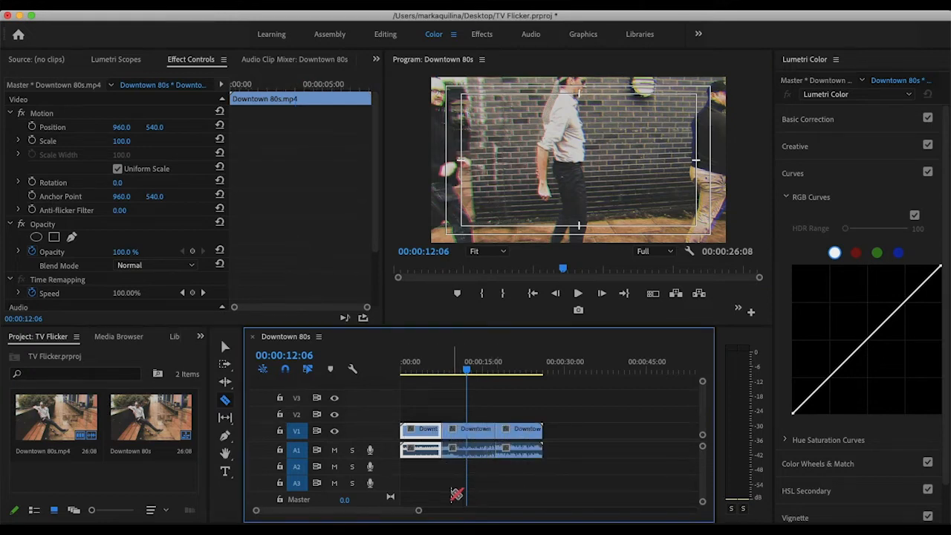
pyautogui.click(224, 346)
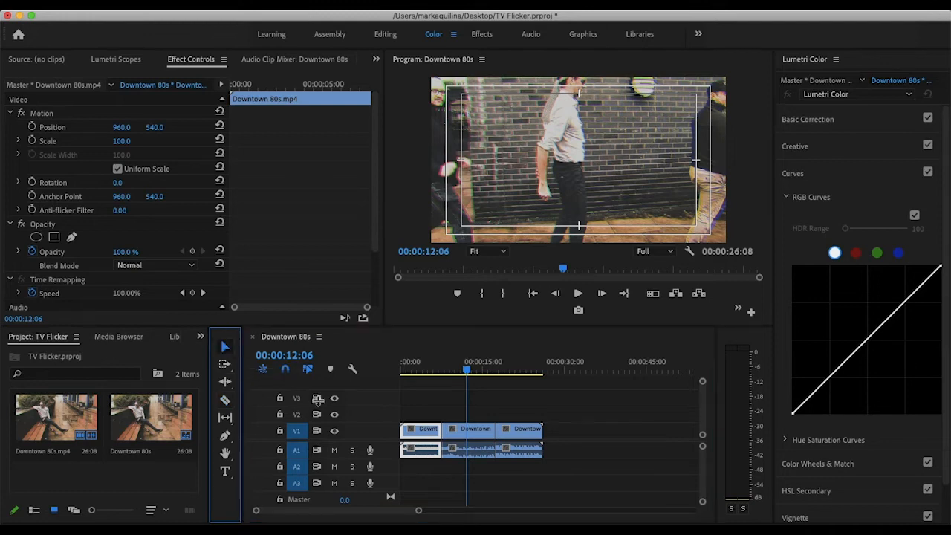
pyautogui.click(418, 512)
pyautogui.moveTo(419, 514); pyautogui.dragTo(402, 516)
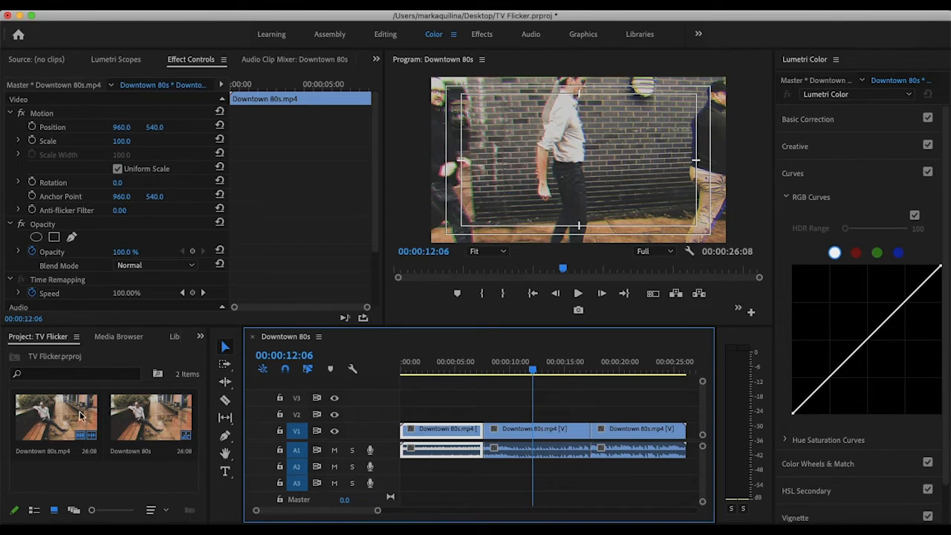
# Create a 1920 × 1080, 50 fps, square-pixel Transparent Video item and lay it on track V2 over the full length of the clips
pyautogui.rightClick(116, 477)
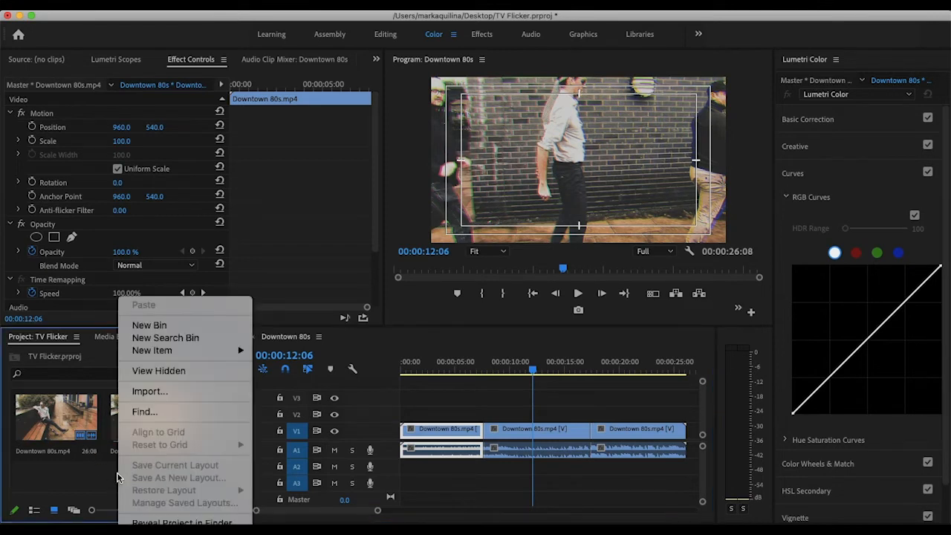
pyautogui.moveTo(186, 353)
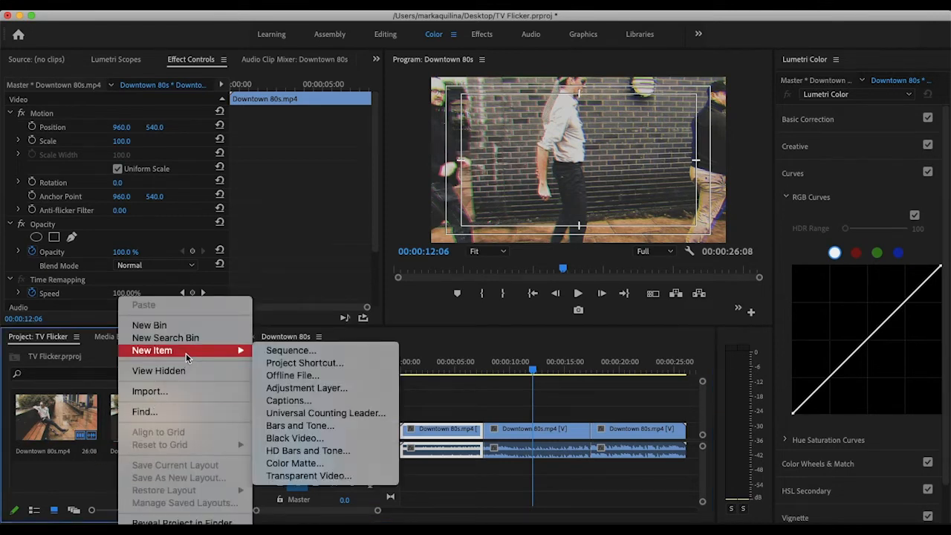
pyautogui.click(289, 477)
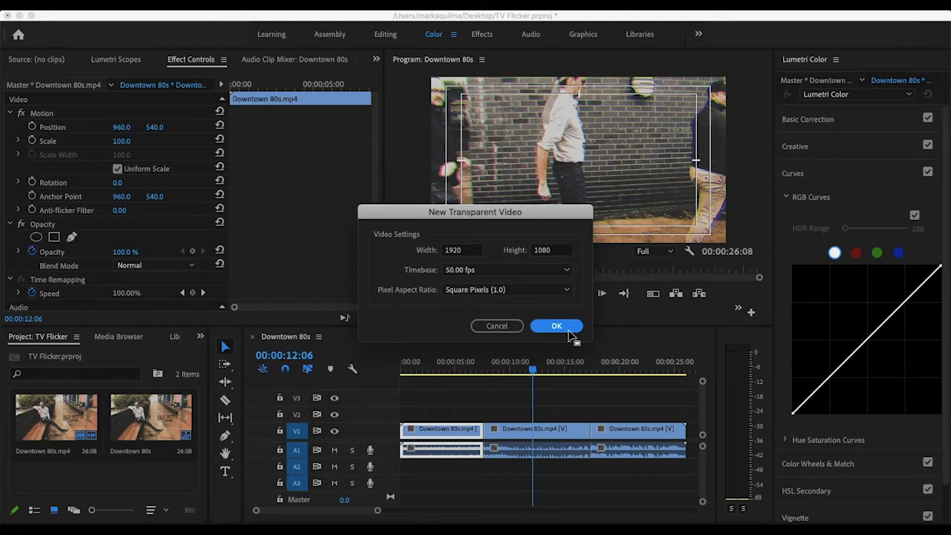
pyautogui.click(556, 326)
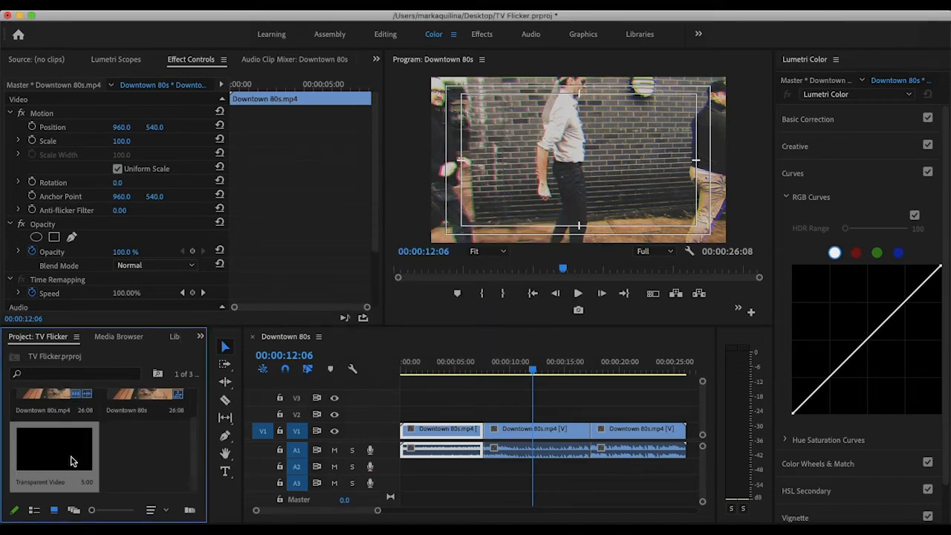
pyautogui.moveTo(72, 460); pyautogui.dragTo(382, 421)
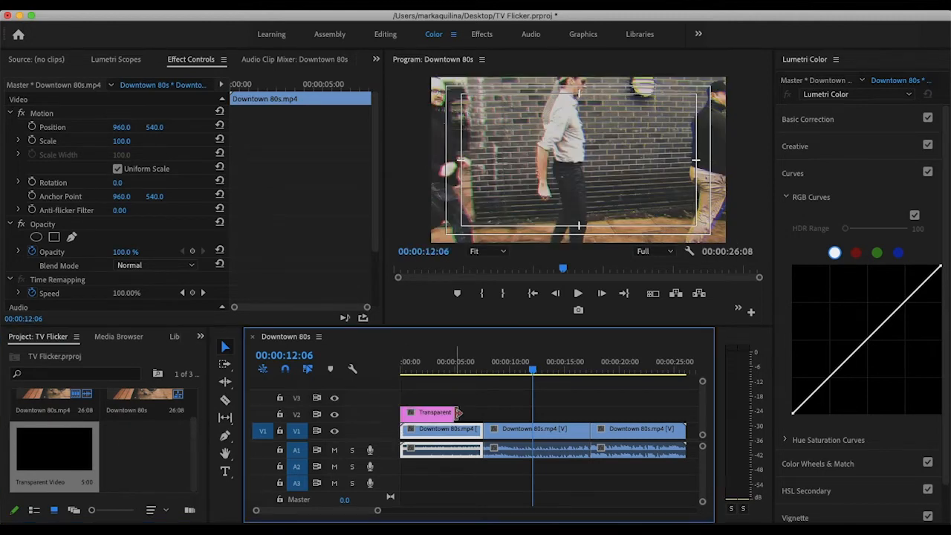
pyautogui.moveTo(458, 414); pyautogui.dragTo(687, 415)
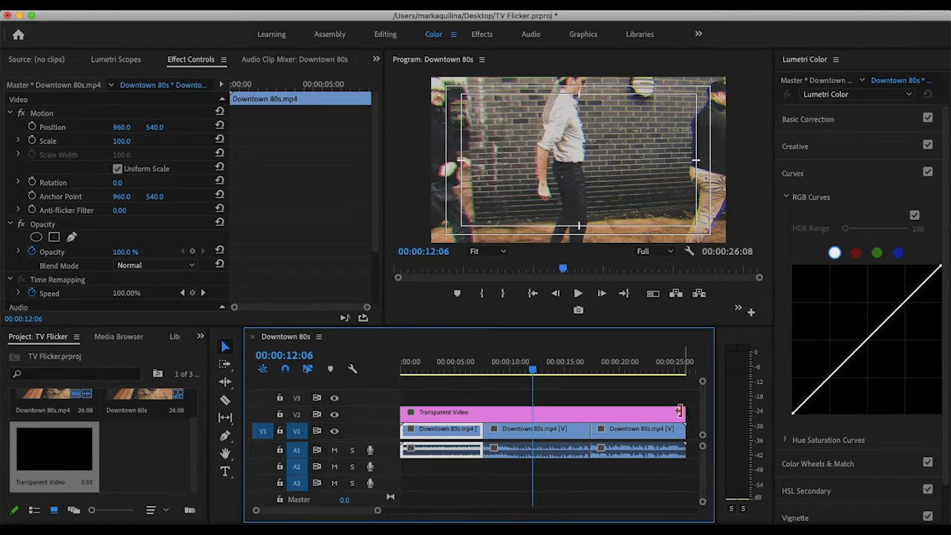
# Switch to the Effects workspace and apply the Grid video effect to the Transparent Video clip on V2
pyautogui.click(487, 35)
pyautogui.click(856, 78)
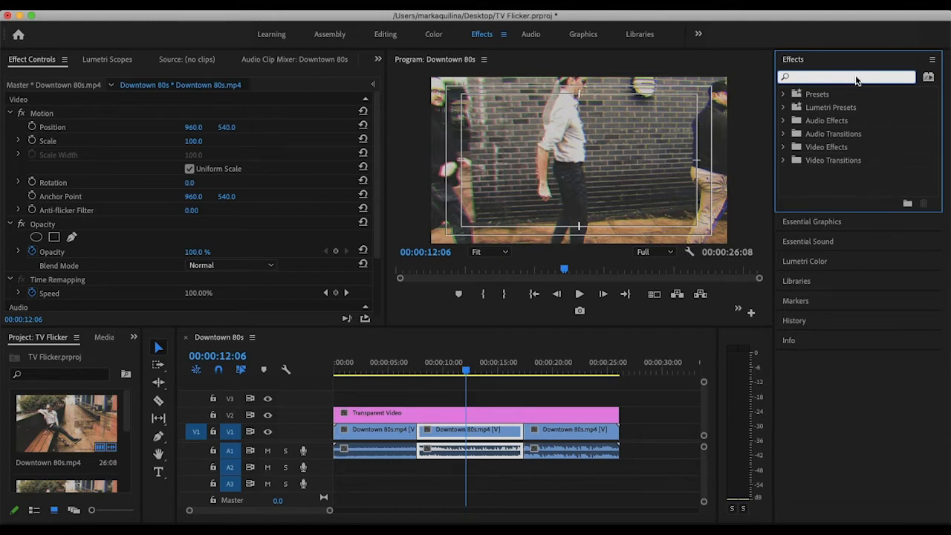
pyautogui.write('grid')
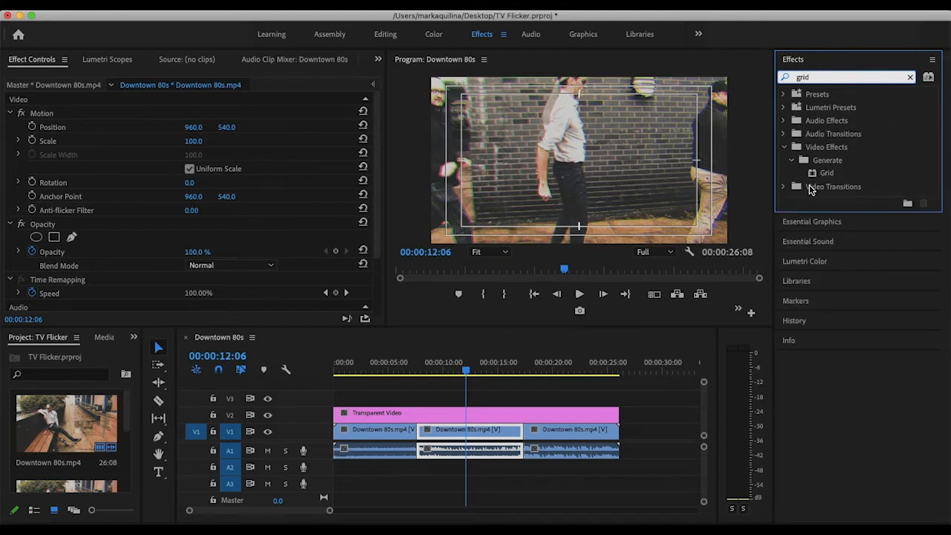
pyautogui.click(826, 173)
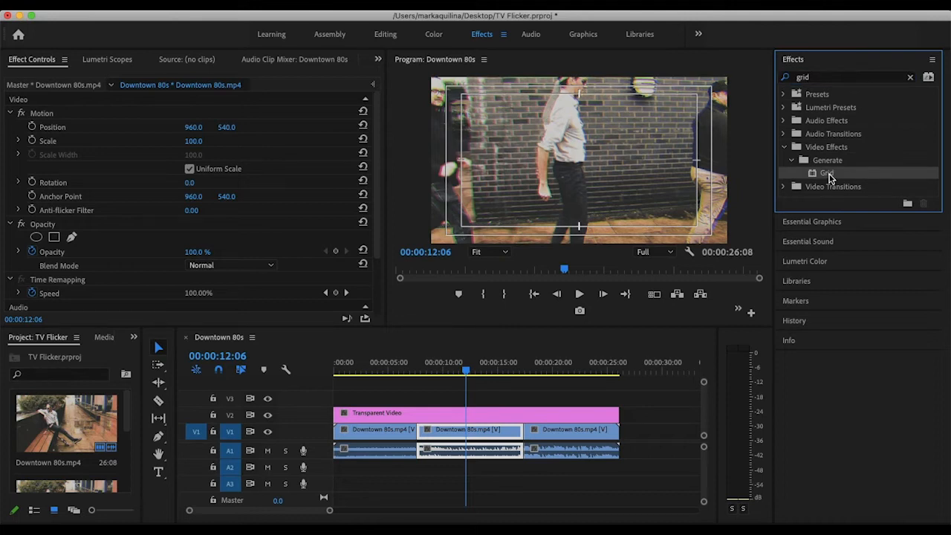
pyautogui.moveTo(830, 178); pyautogui.dragTo(520, 414)
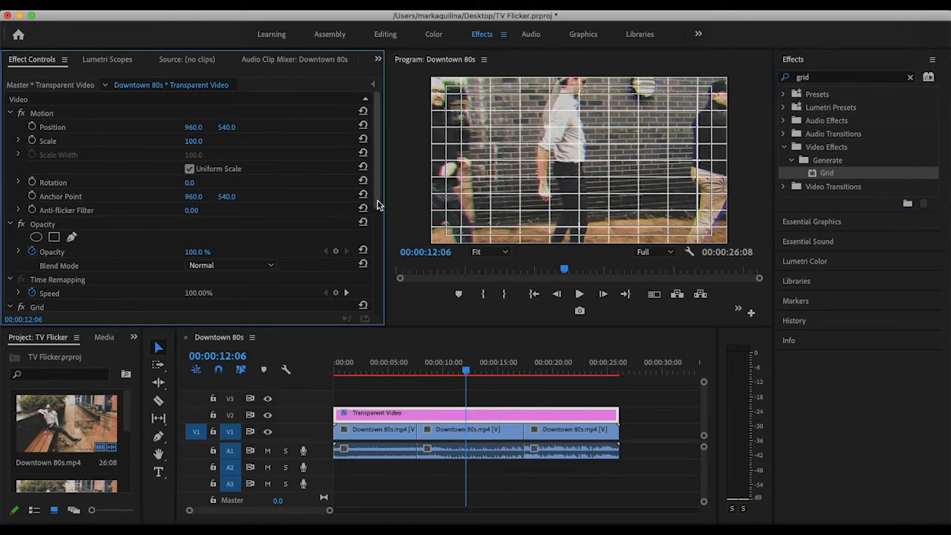
# Set the Grid effect's Size From option to Width & Height Sliders
pyautogui.scroll(-5, 381, 256)
pyautogui.scroll(-4, 380, 267)
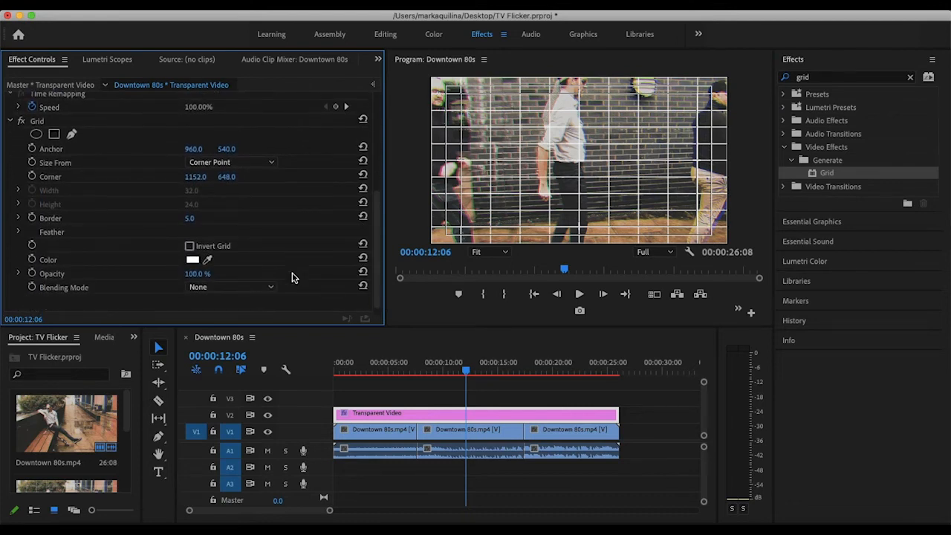
pyautogui.click(246, 163)
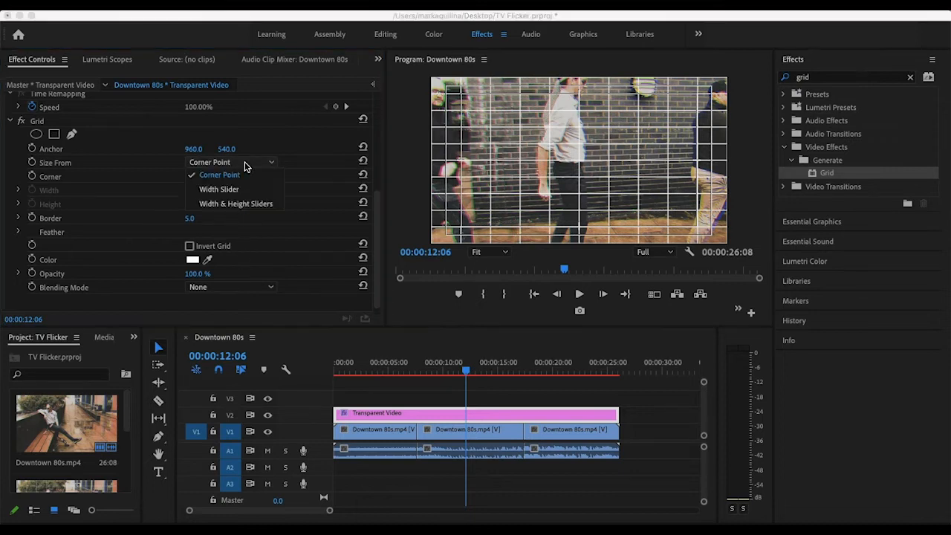
pyautogui.click(243, 204)
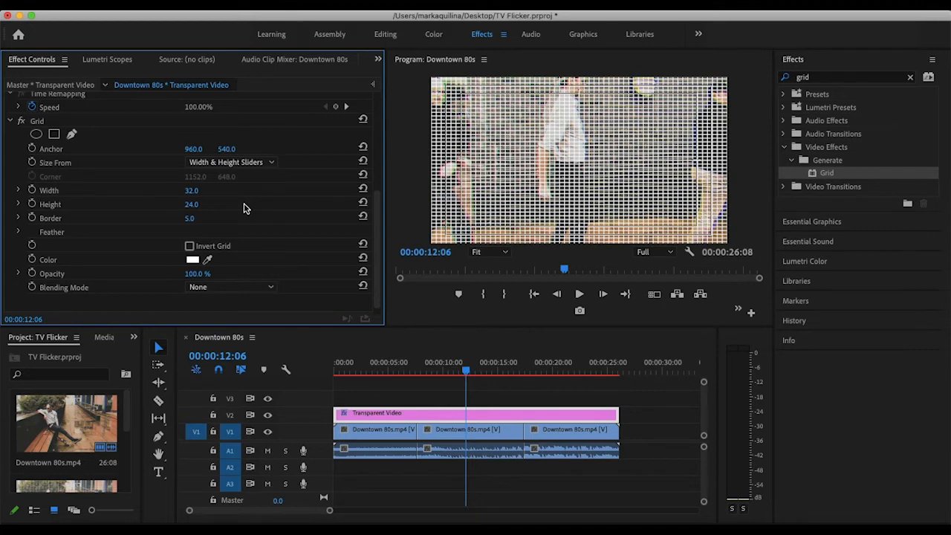
# Set the Grid effect's horizontal anchor to 0 and enter 4500 for its width
pyautogui.click(194, 149)
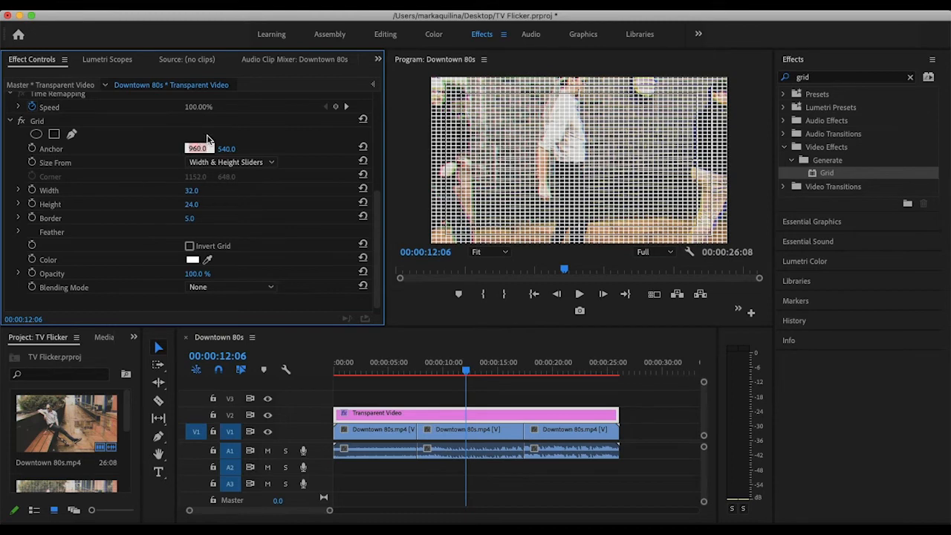
pyautogui.write('0')
pyautogui.press('Return')
pyautogui.click(201, 187)
pyautogui.write('4500')
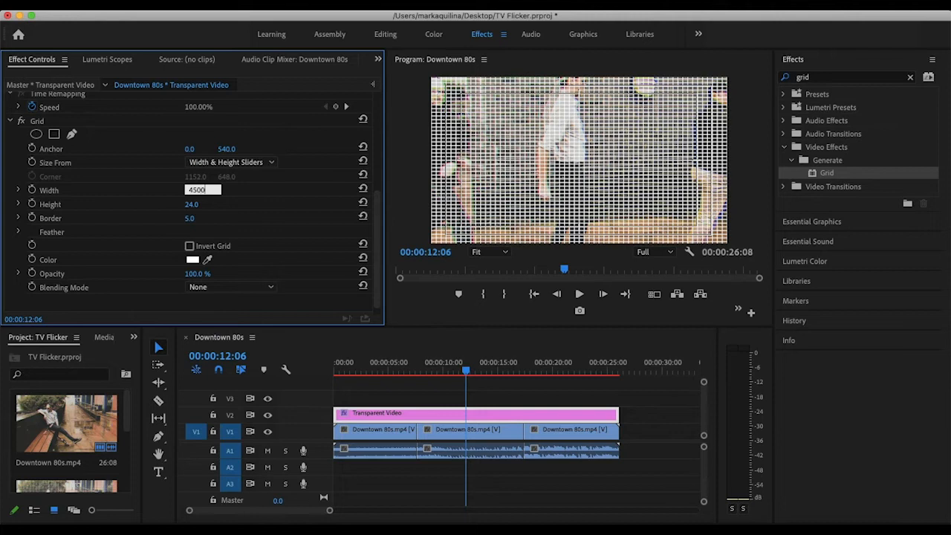
pyautogui.press('Return')
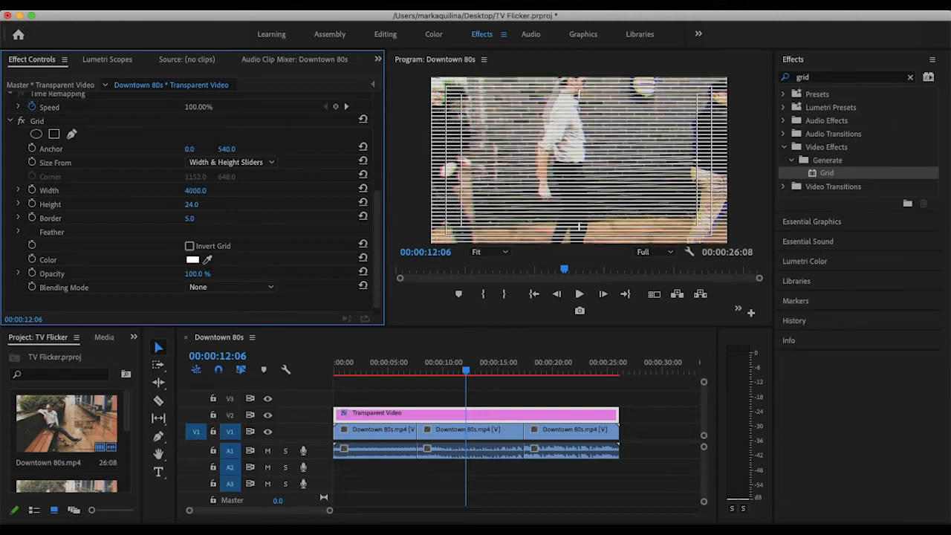
# Set the Grid effect's height to 10 and its border to 5.5
pyautogui.click(192, 205)
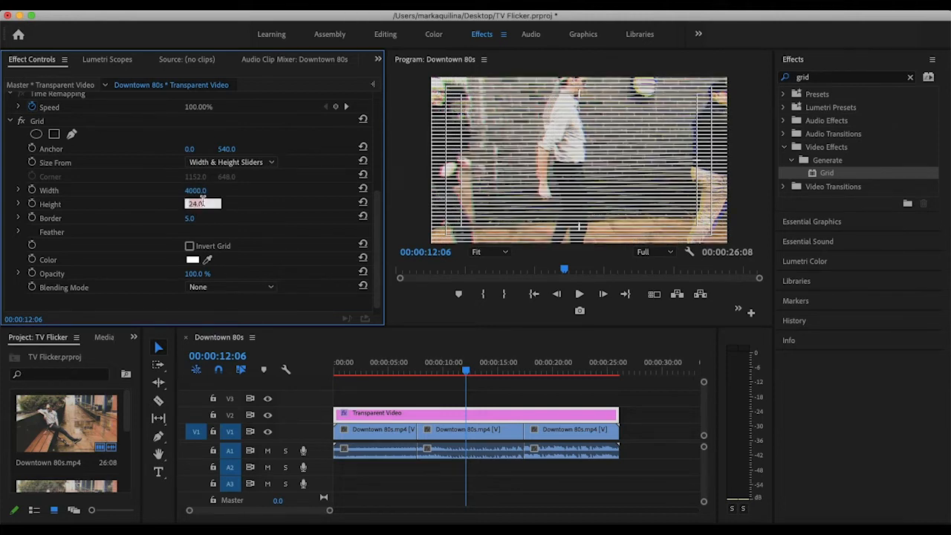
pyautogui.write('10')
pyautogui.press('Return')
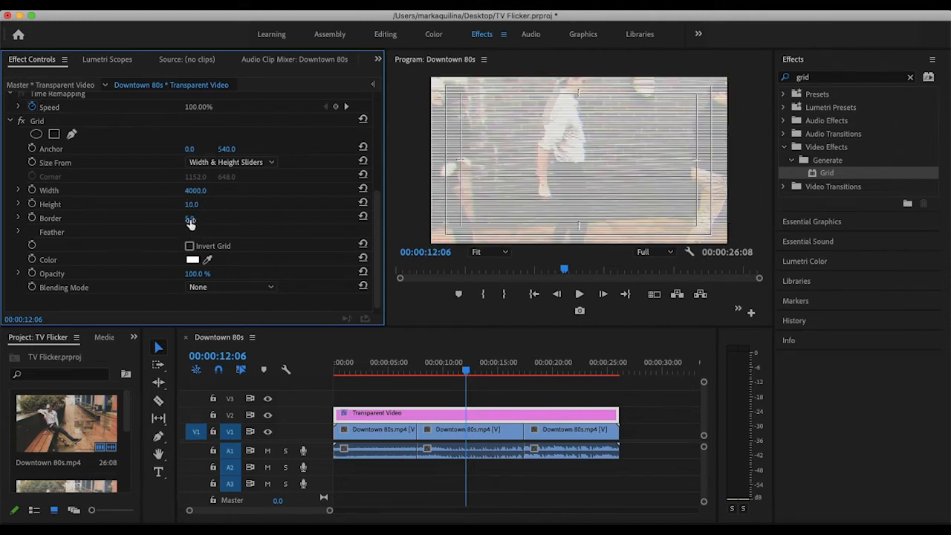
pyautogui.click(191, 221)
pyautogui.write('5')
pyautogui.press('Return')
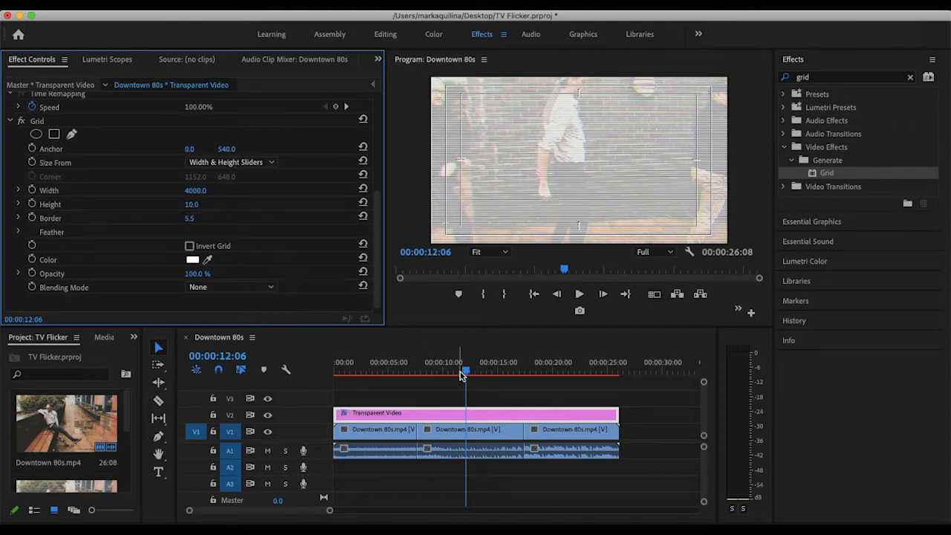
# Change the Grid line color from the color picker to near-black (030303)
pyautogui.moveTo(467, 376); pyautogui.dragTo(433, 380)
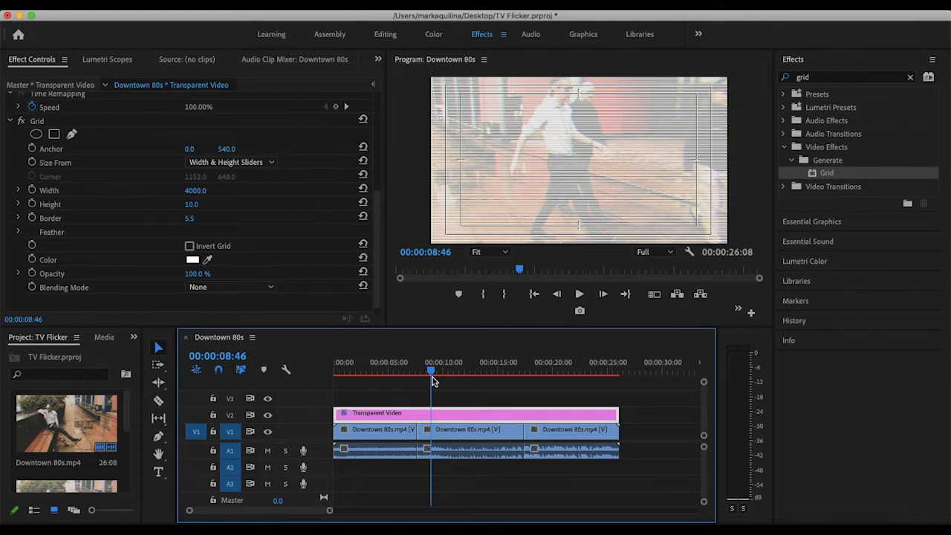
pyautogui.click(192, 260)
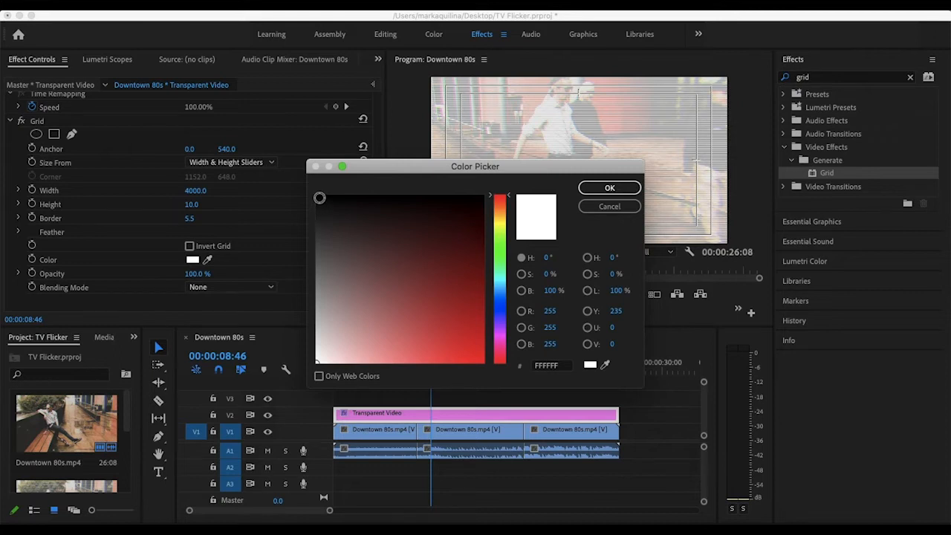
pyautogui.click(319, 198)
pyautogui.click(316, 195)
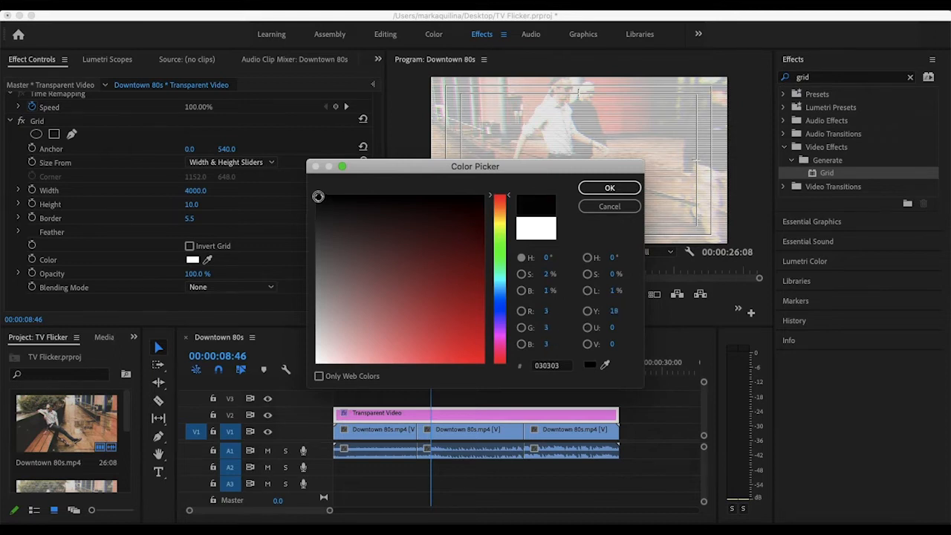
pyautogui.click(589, 191)
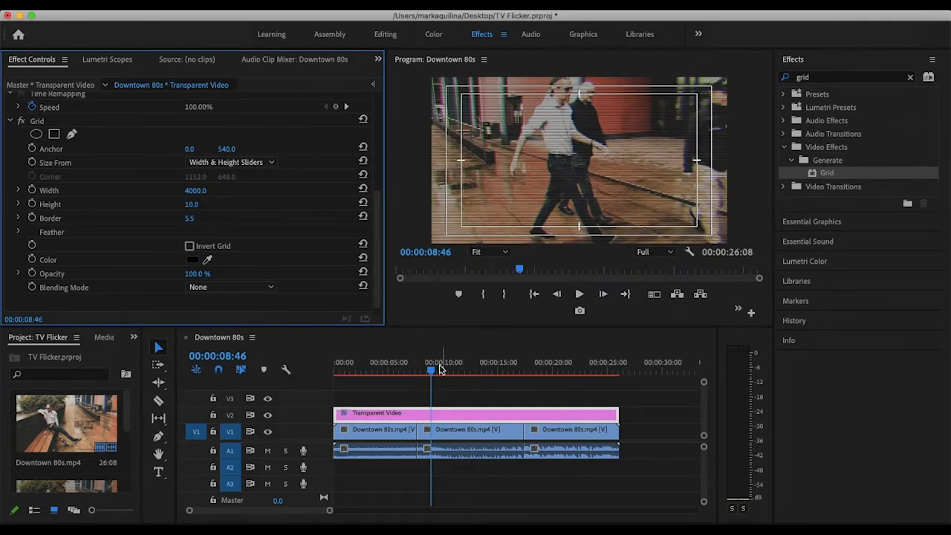
# Set the Grid effect's opacity to 50% and play back the sequence to check the TV lines
pyautogui.moveTo(432, 372); pyautogui.dragTo(381, 377)
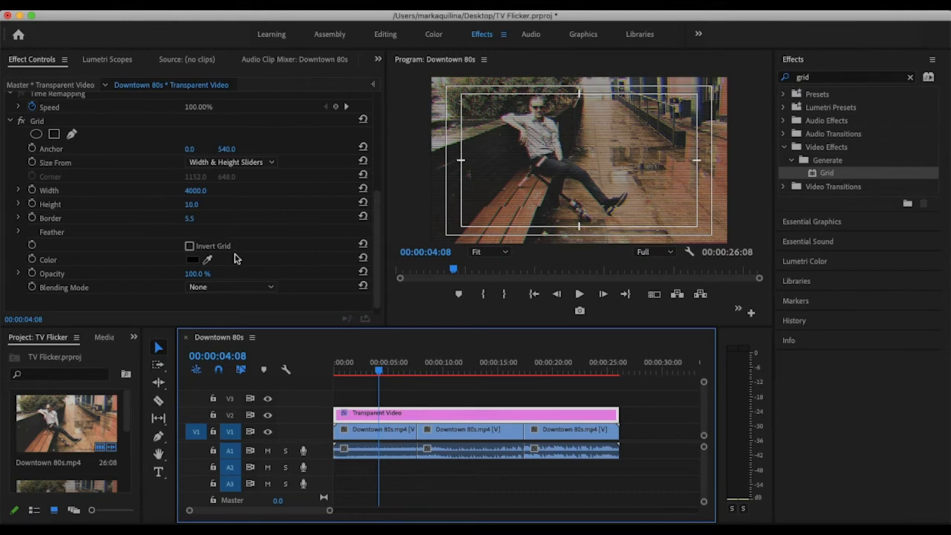
pyautogui.click(197, 273)
pyautogui.write('50')
pyautogui.press('Return')
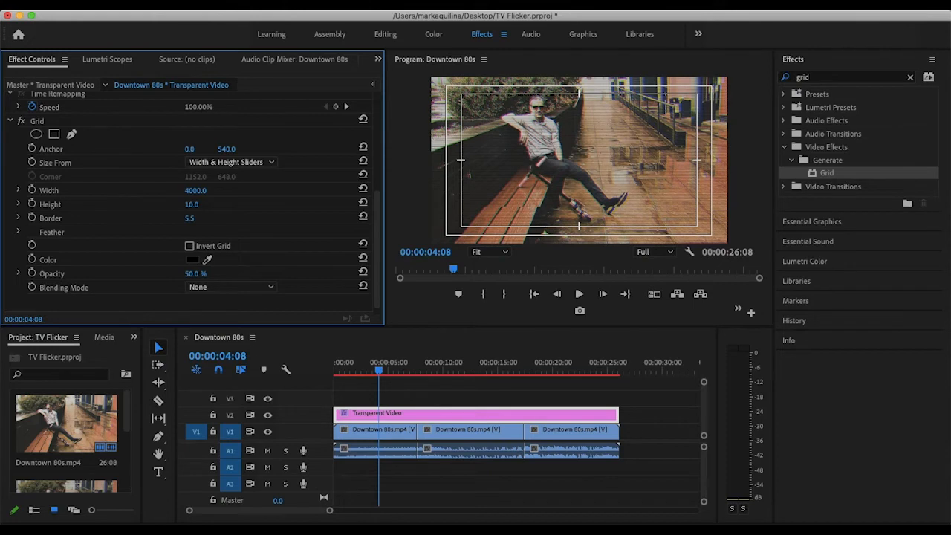
pyautogui.moveTo(380, 373); pyautogui.dragTo(389, 375)
pyautogui.press('space')
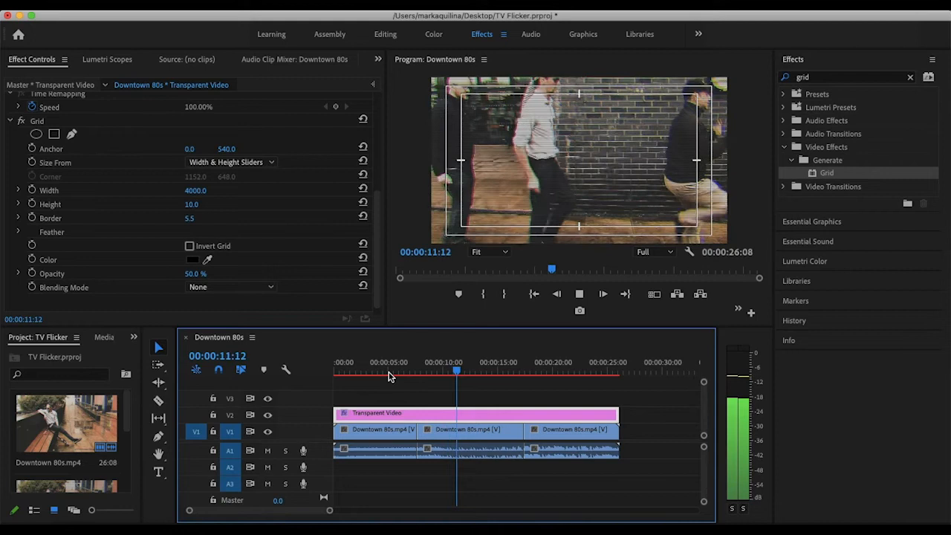
pyautogui.press('space')
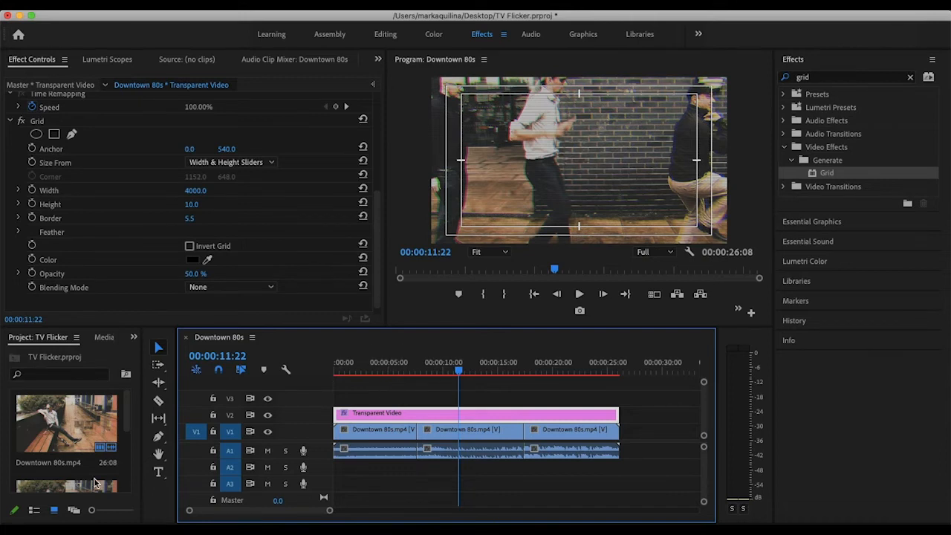
# Switch to the Editing workspace and create a 1920 × 1080, 50 fps, square-pixel Adjustment Layer in the project
pyautogui.click(385, 34)
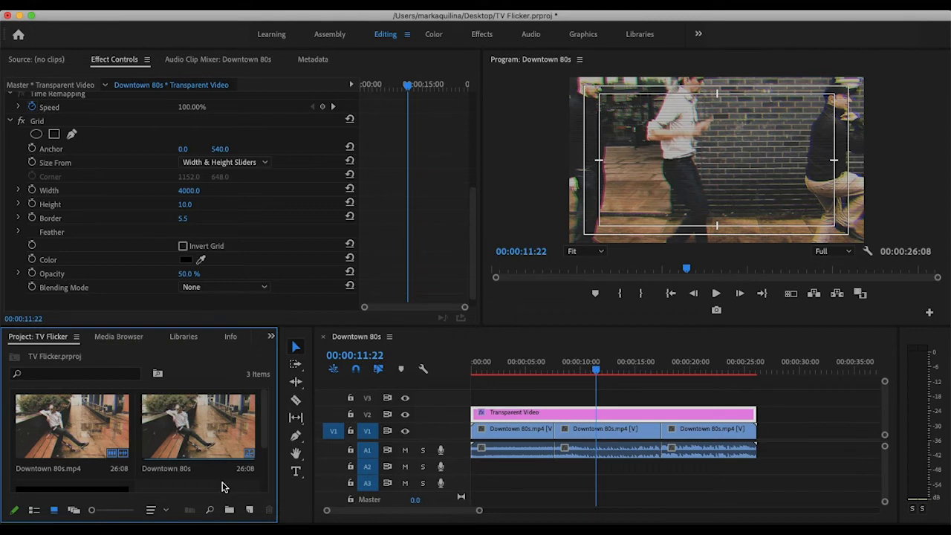
pyautogui.scroll(-3, 223, 483)
pyautogui.rightClick(214, 451)
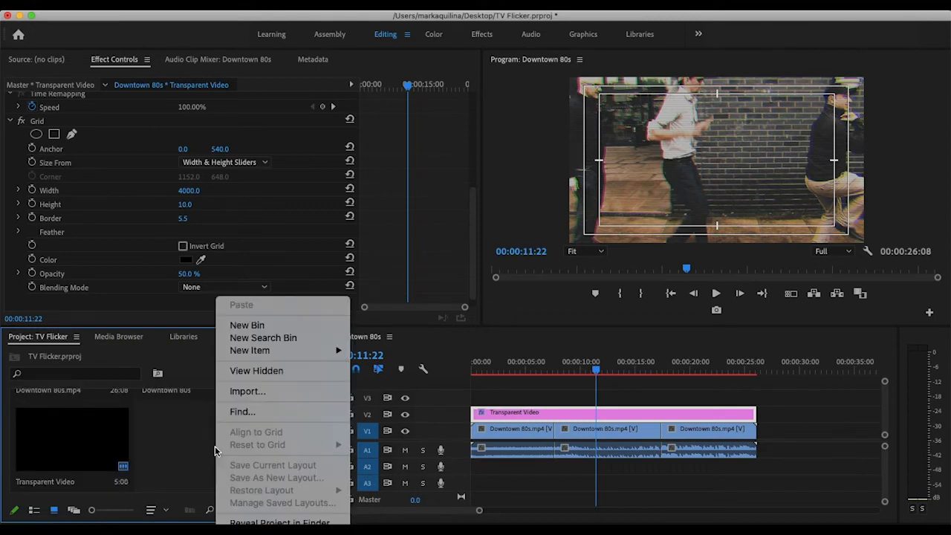
pyautogui.moveTo(290, 353)
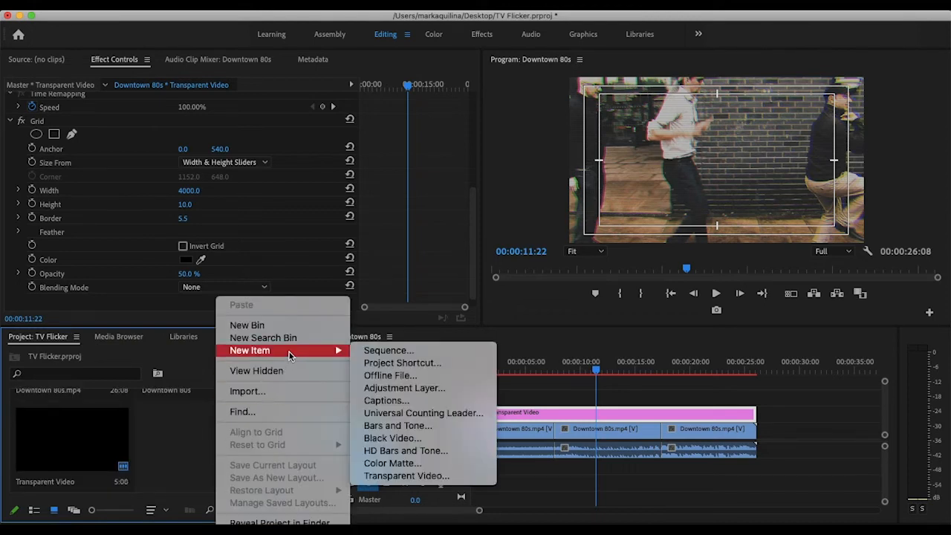
pyautogui.click(399, 389)
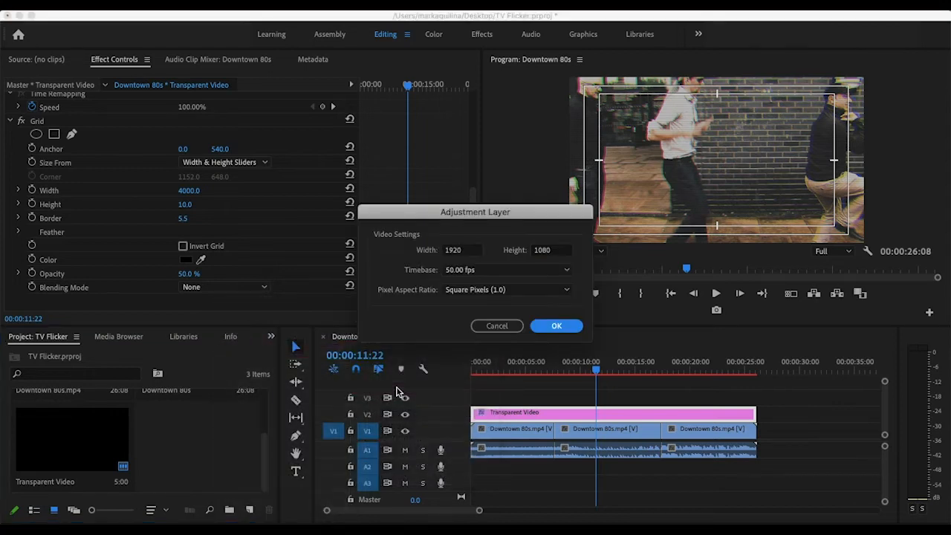
pyautogui.click(552, 330)
# Place the Adjustment Layer on V3 over the first cut, shortened to about 2 seconds, and copy it over the second cut
pyautogui.moveTo(223, 445); pyautogui.dragTo(563, 396)
pyautogui.click(560, 401)
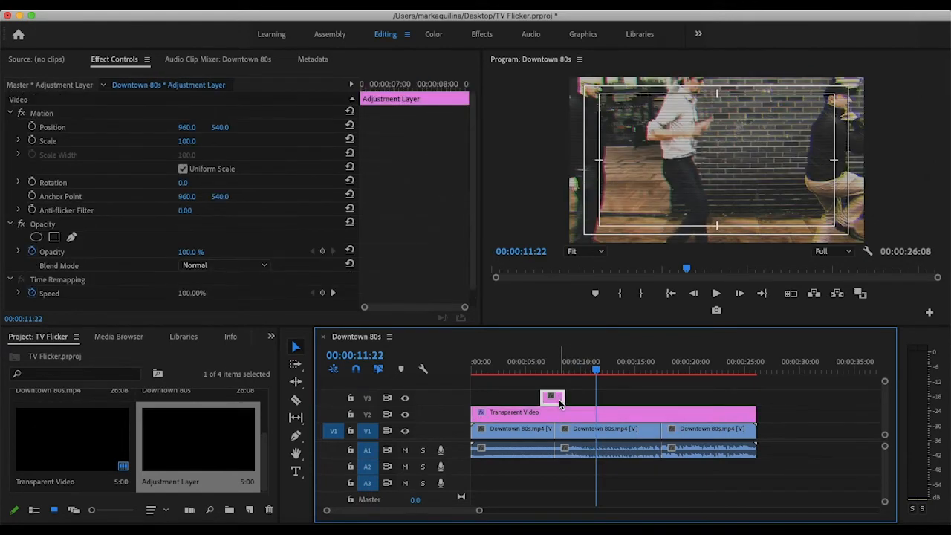
pyautogui.moveTo(560, 401)
pyautogui.mouseDown()
pyautogui.moveTo(674, 407)
pyautogui.moveTo(563, 400)
pyautogui.mouseUp()
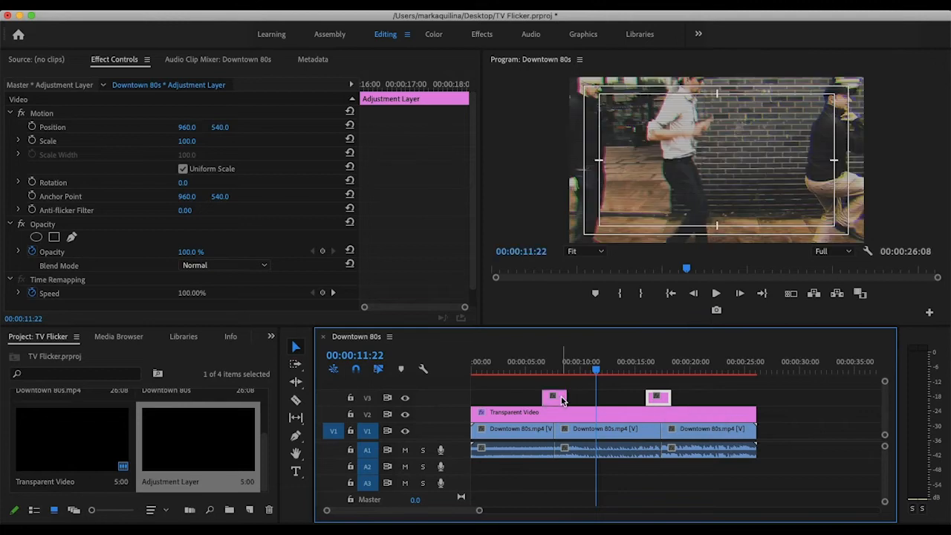
# Duplicate both V3 adjustment layers onto track V4 directly above the originals
pyautogui.click(563, 400)
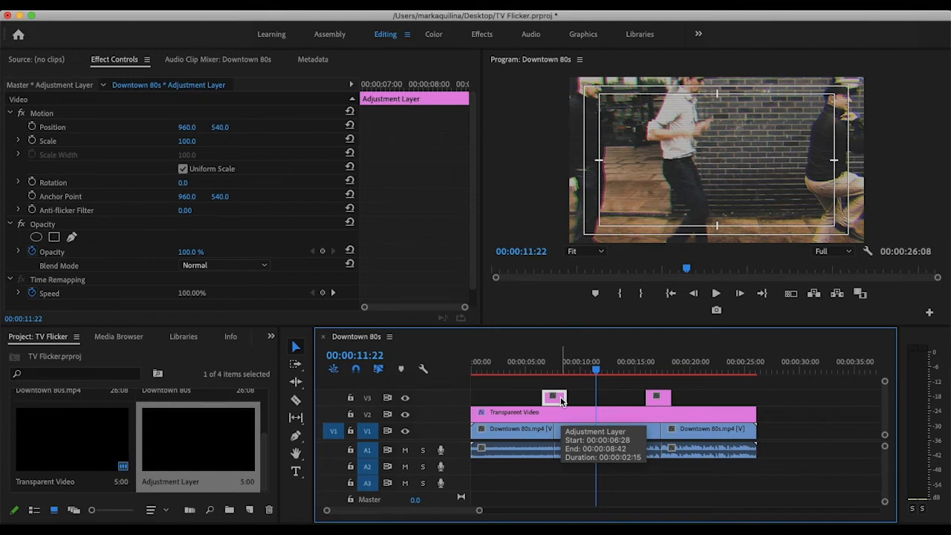
pyautogui.moveTo(563, 400); pyautogui.dragTo(558, 379)
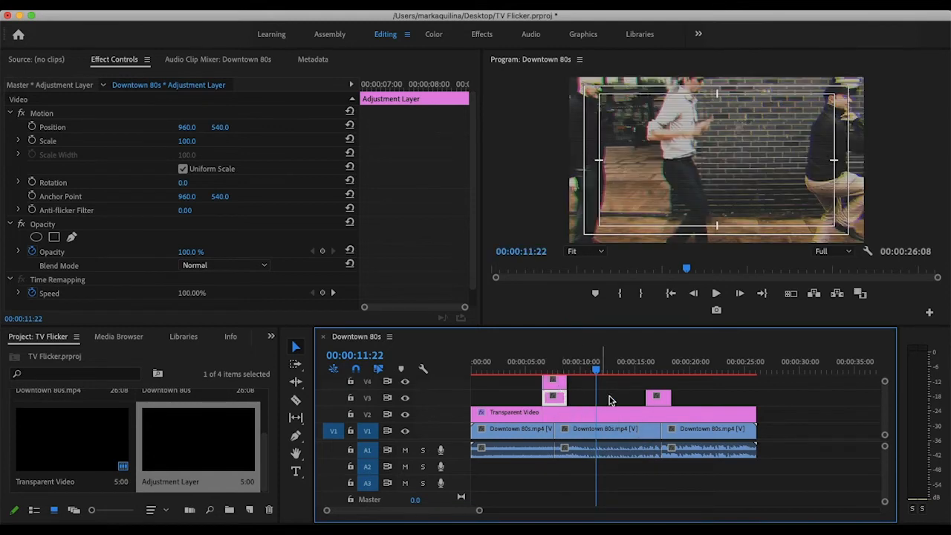
pyautogui.click(665, 403)
pyautogui.moveTo(665, 405); pyautogui.dragTo(663, 389)
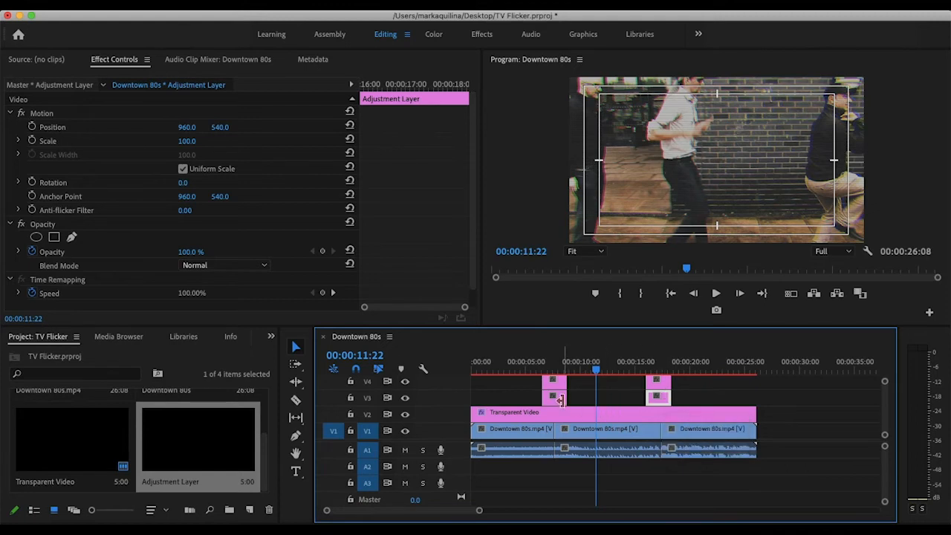
# Switch to the Effects workspace and apply the Offset video effect to the V3 adjustment layer over the first cut
pyautogui.click(560, 398)
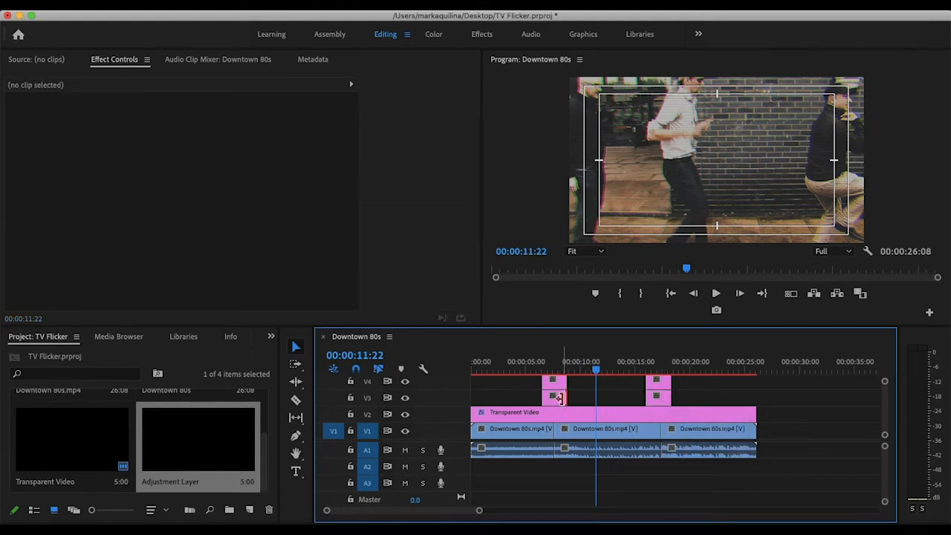
pyautogui.click(558, 399)
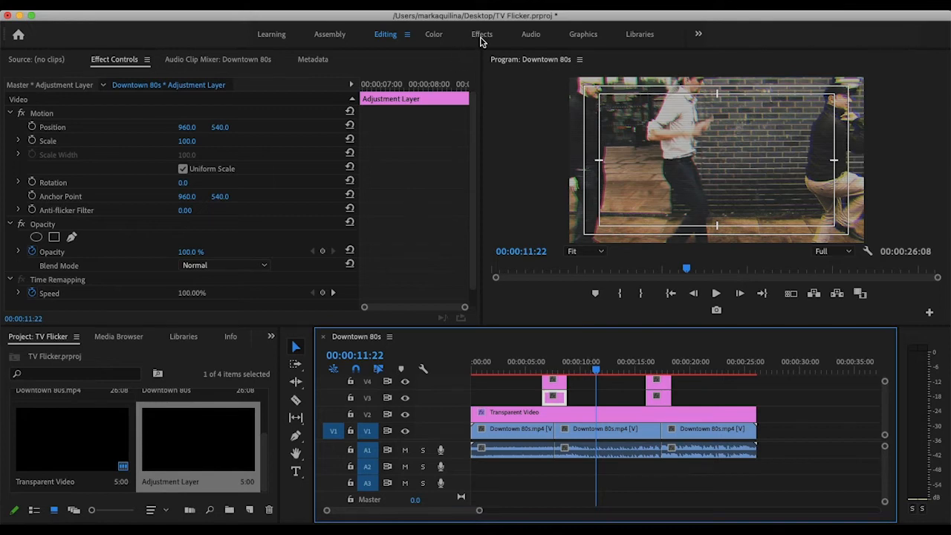
pyautogui.click(481, 35)
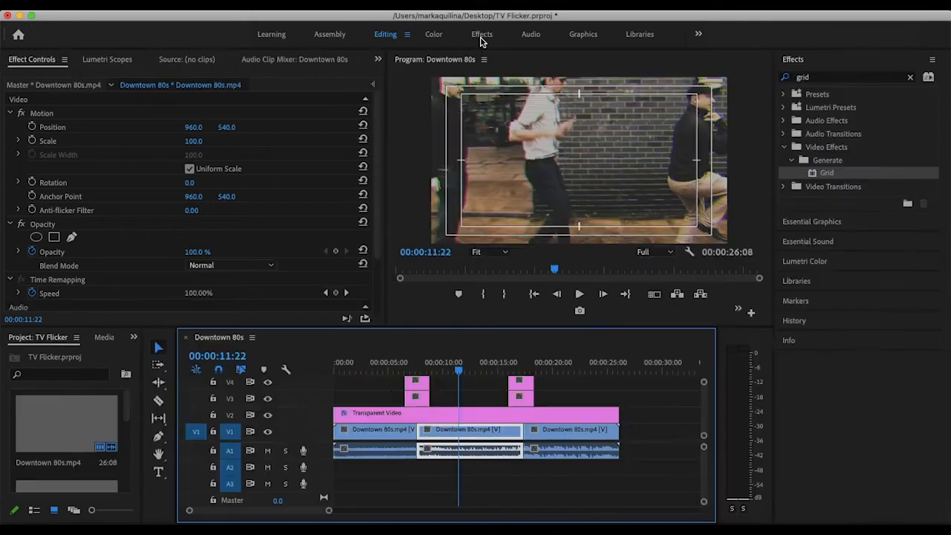
pyautogui.click(911, 78)
pyautogui.click(898, 83)
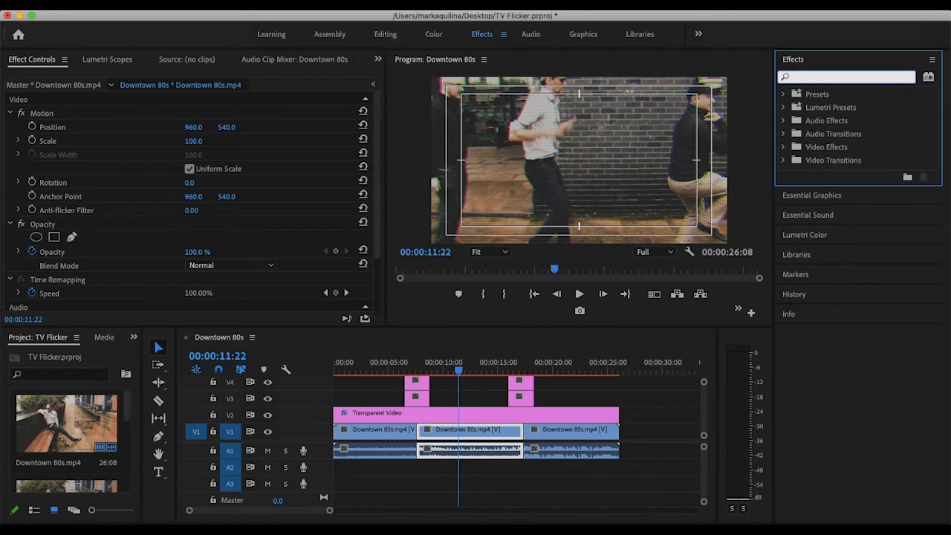
pyautogui.write('offset')
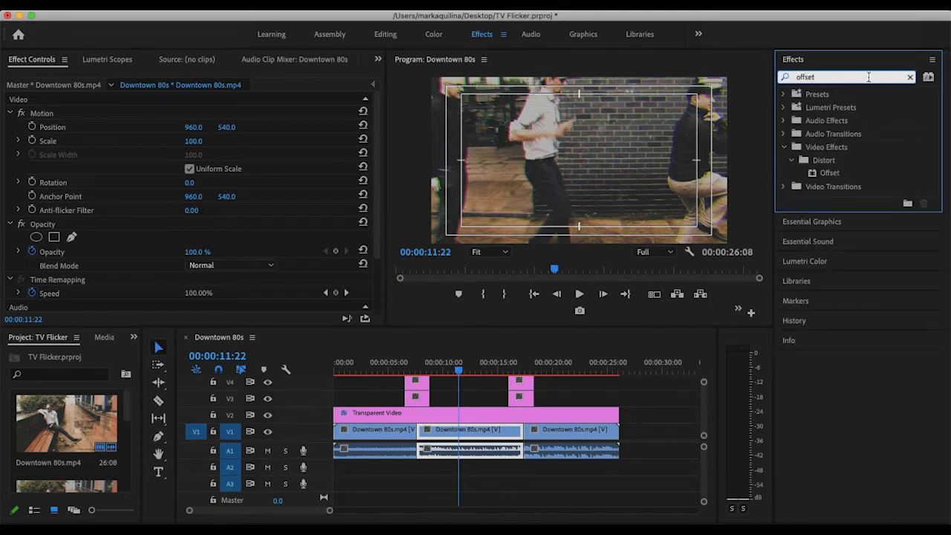
pyautogui.click(829, 174)
pyautogui.moveTo(830, 177); pyautogui.dragTo(585, 323)
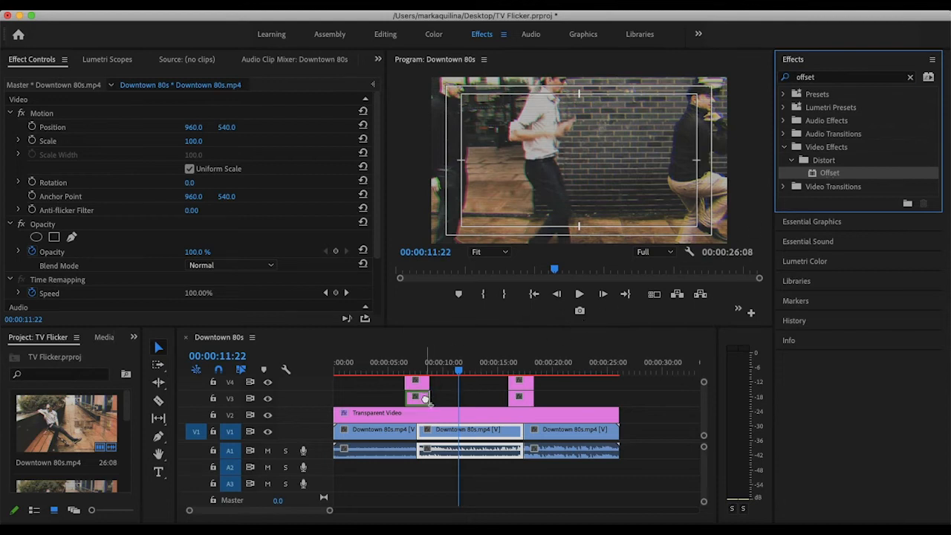
pyautogui.click(424, 400)
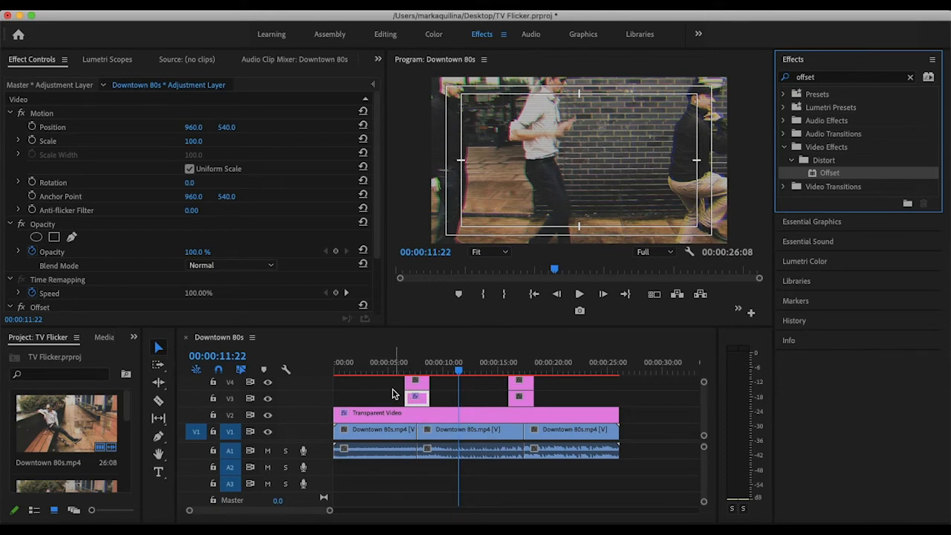
pyautogui.scroll(-3, 375, 297)
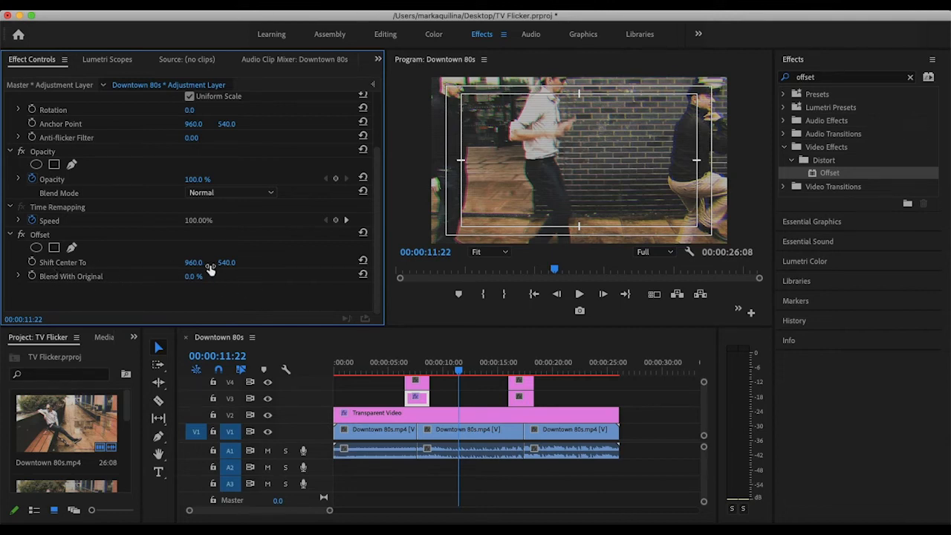
# Switch to the Editing workspace and enable Shift Center To keyframing at 00:00:06:24 on the V3 adjustment layer over the first cut
pyautogui.click(384, 36)
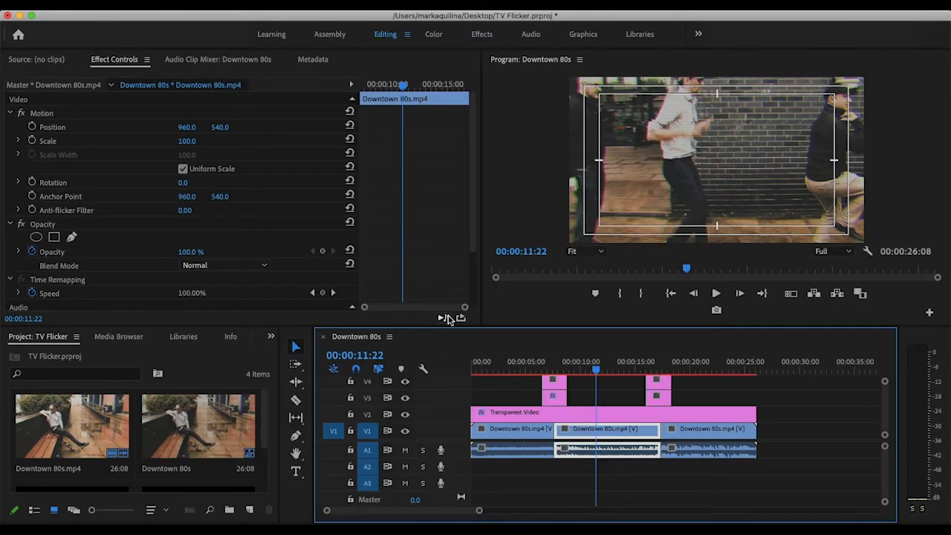
pyautogui.moveTo(596, 371); pyautogui.dragTo(541, 371)
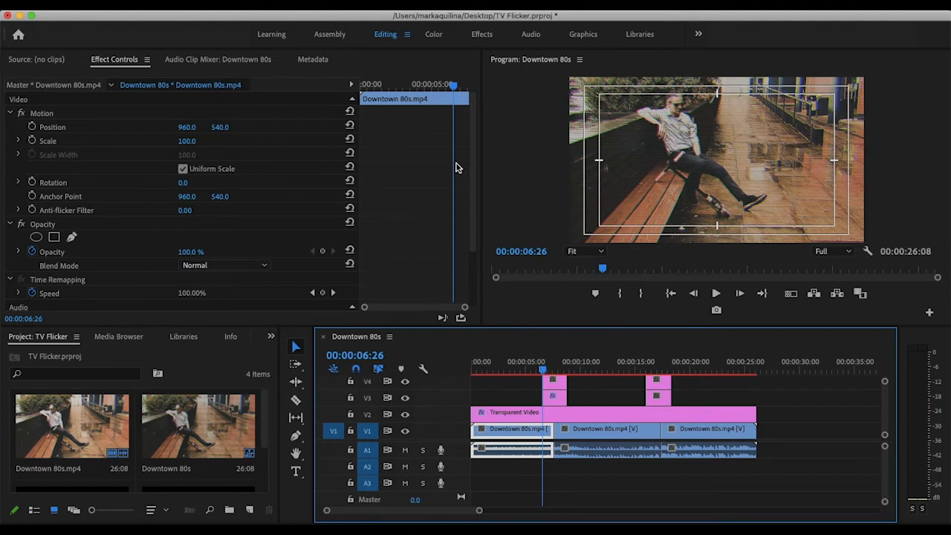
pyautogui.press('Left')
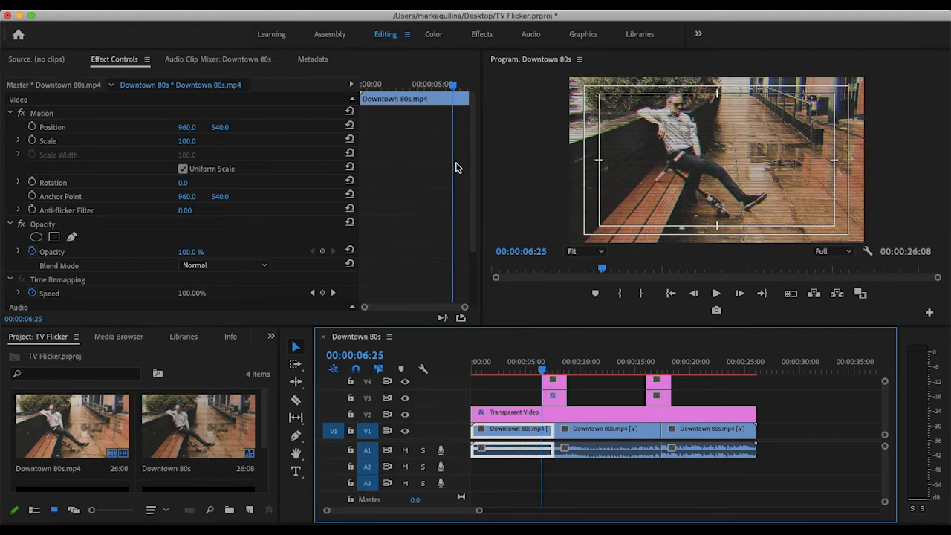
pyautogui.press('Left')
pyautogui.press('Left')
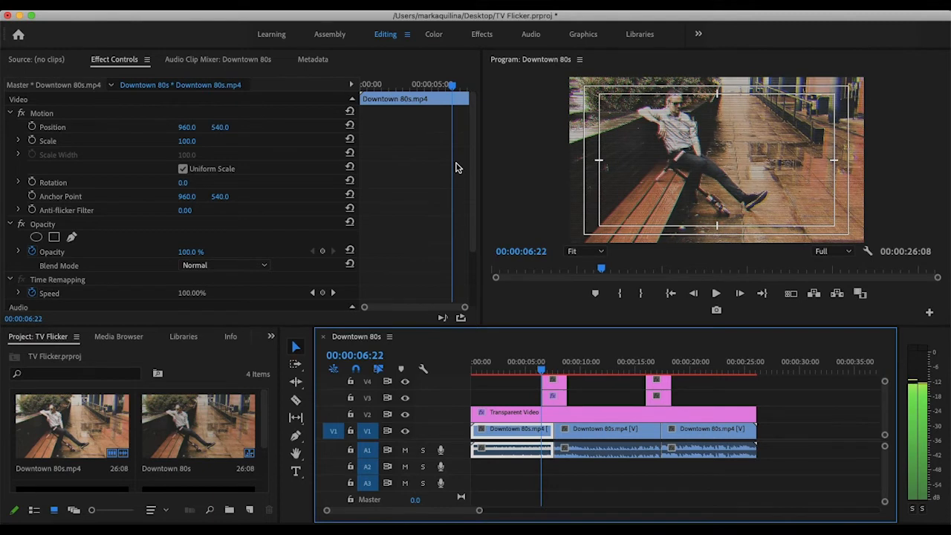
pyautogui.press('Right')
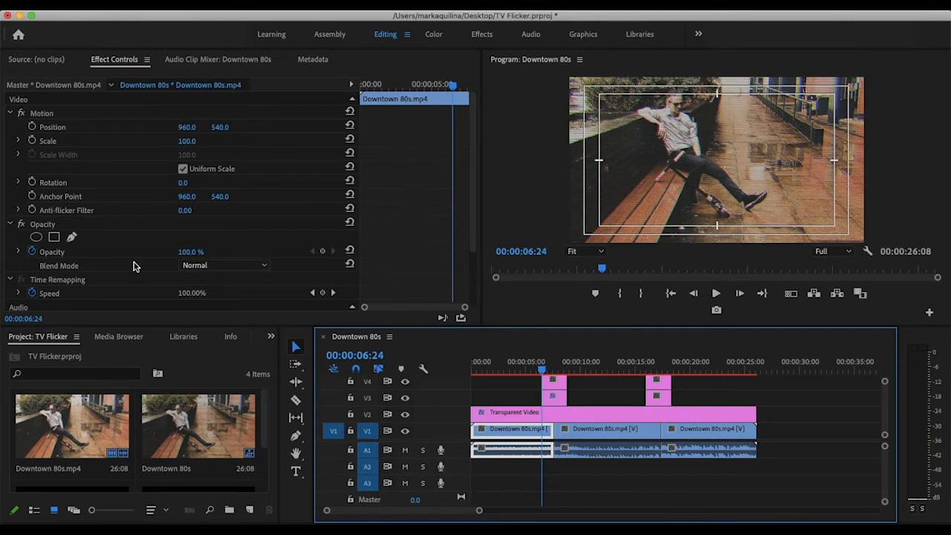
pyautogui.scroll(-3, 132, 266)
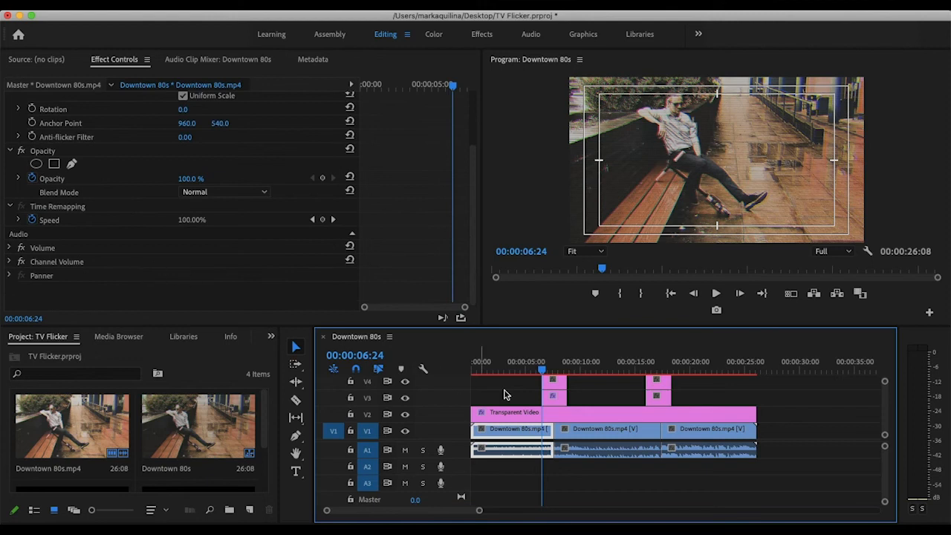
pyautogui.click(563, 403)
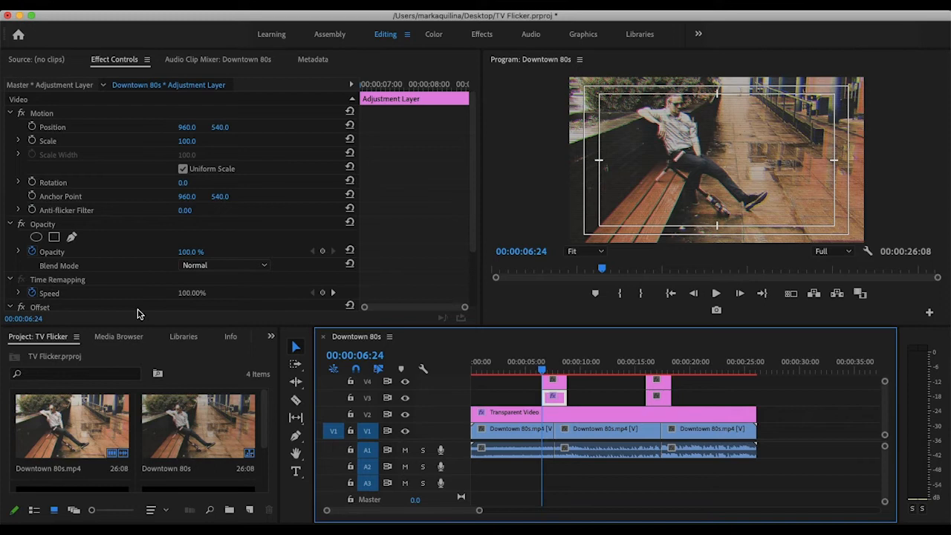
pyautogui.scroll(-3, 139, 310)
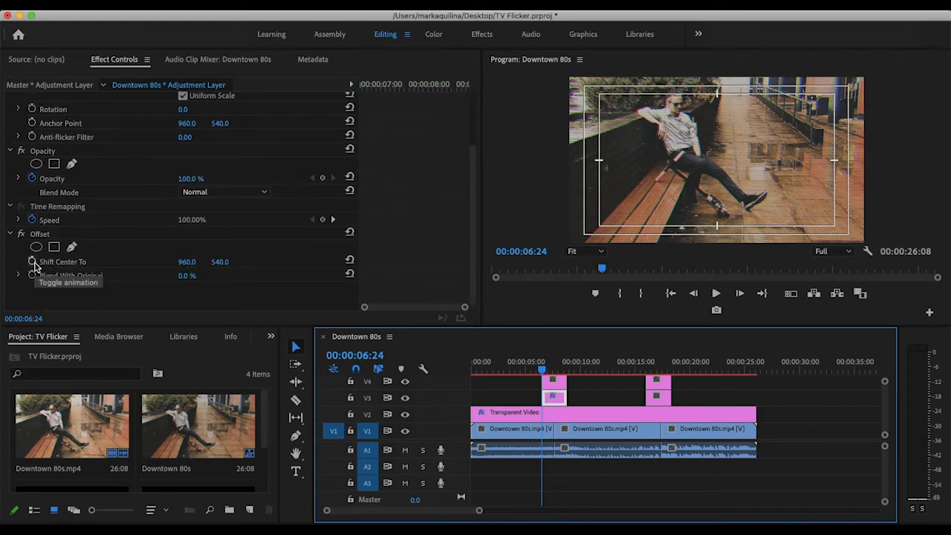
pyautogui.click(33, 264)
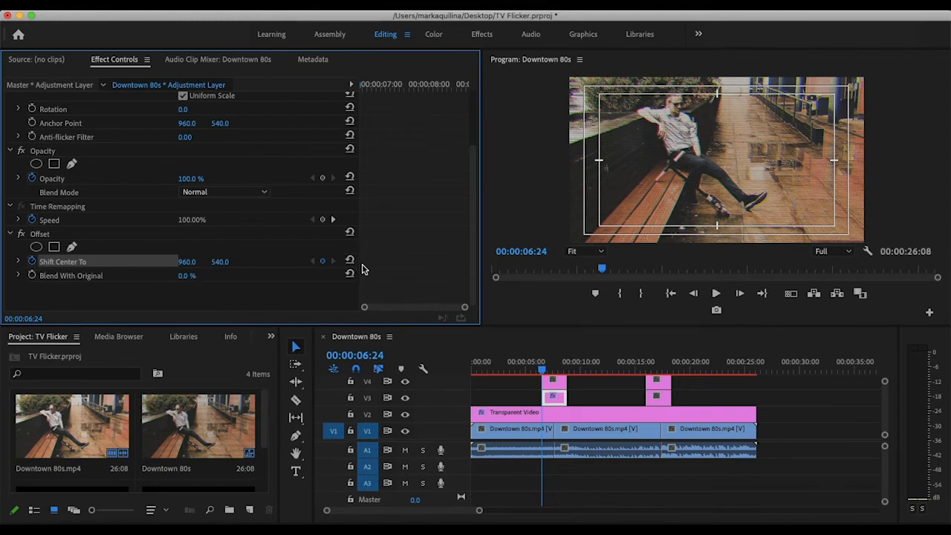
# Add a Shift Center To keyframe at 00:00:06:28, the start of the V3 adjustment layer over the first cut
pyautogui.press('Left')
pyautogui.press('Right')
pyautogui.press('Right')
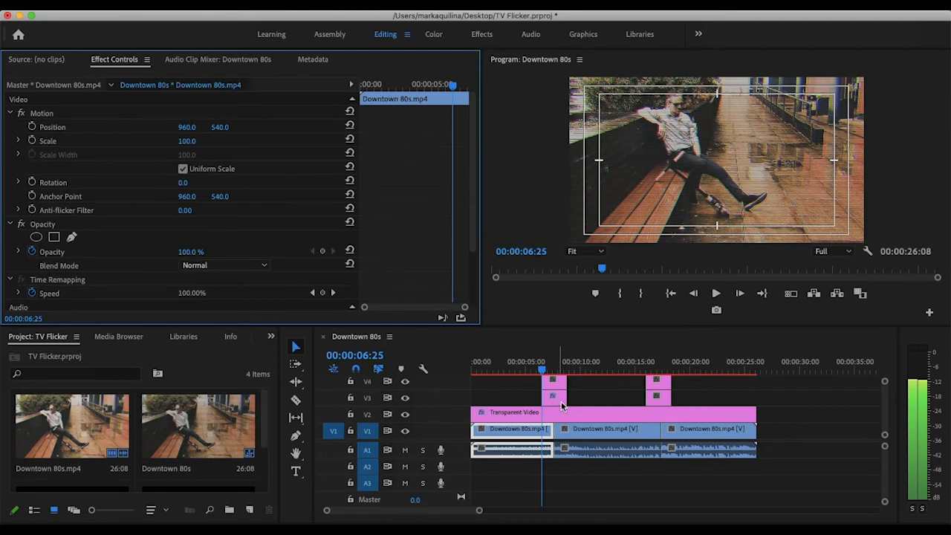
pyautogui.click(557, 403)
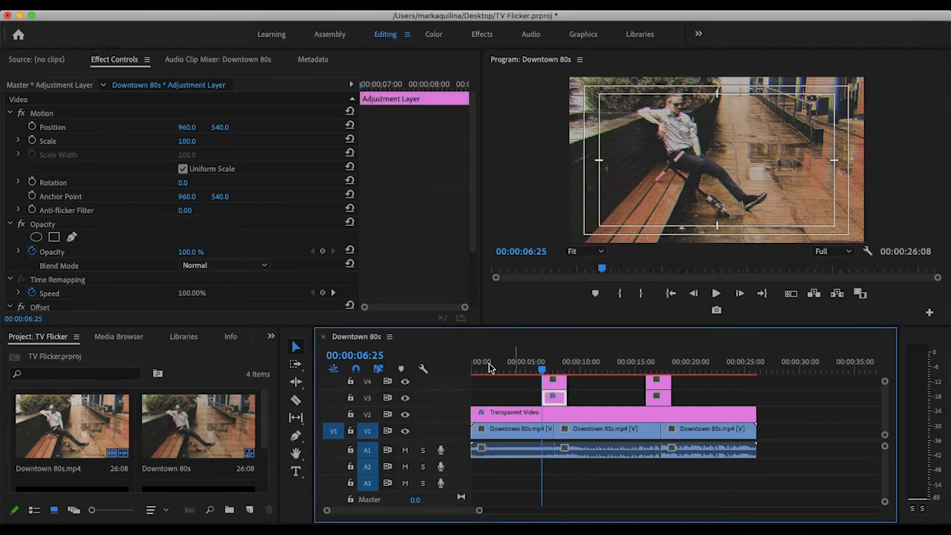
pyautogui.moveTo(363, 87); pyautogui.dragTo(358, 88)
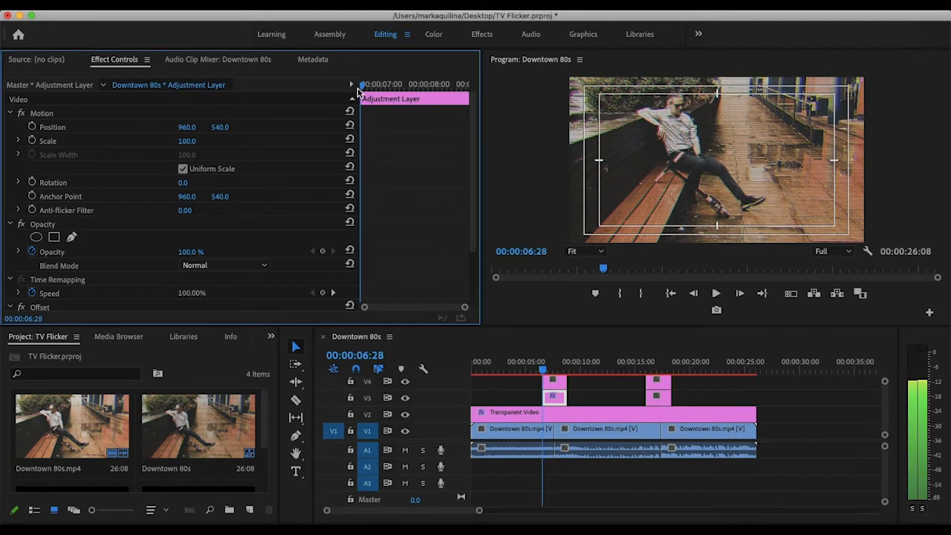
pyautogui.scroll(-3, 255, 233)
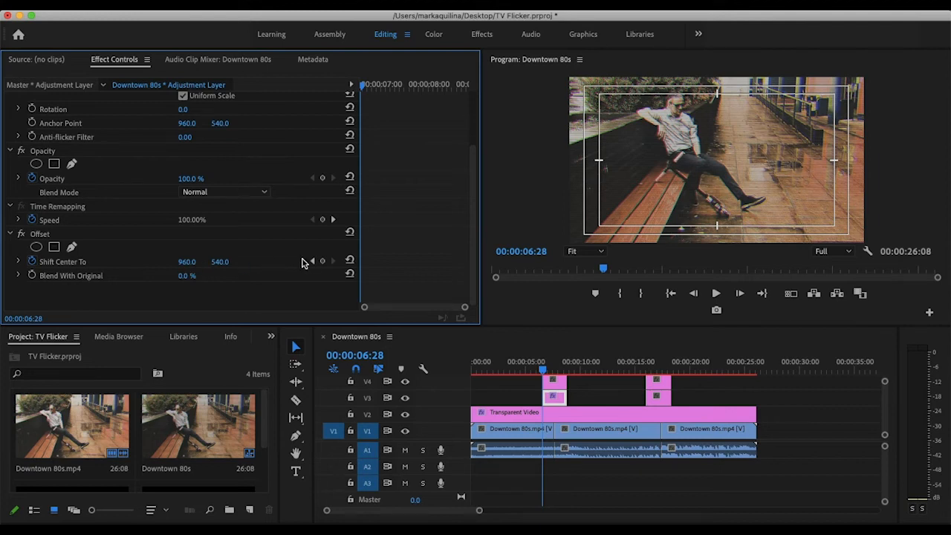
pyautogui.click(323, 262)
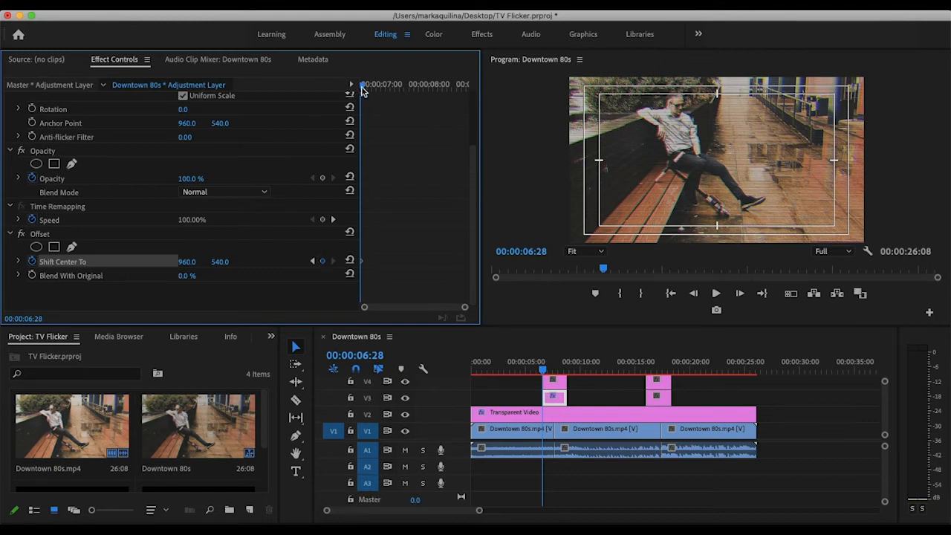
# Keyframe the vertical Shift Center To value at 89 at 00:00:07:25, reset the parameter at 00:00:08:39, and play back the transition
pyautogui.moveTo(363, 87); pyautogui.dragTo(407, 91)
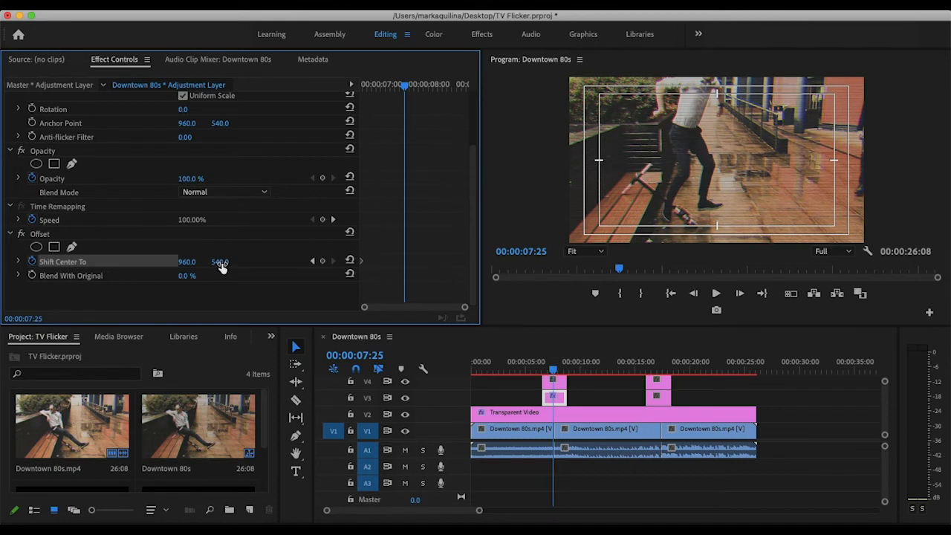
pyautogui.moveTo(220, 262); pyautogui.dragTo(71, 261)
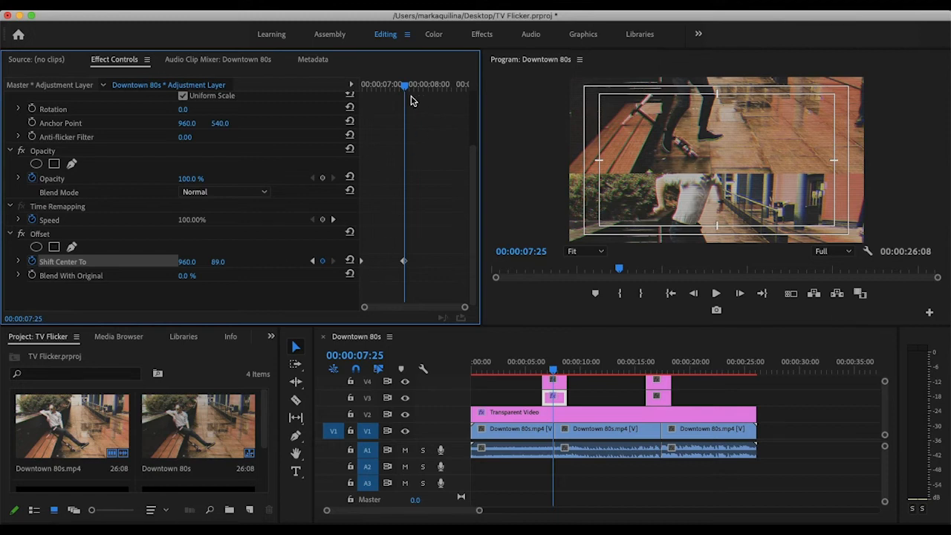
pyautogui.moveTo(406, 89); pyautogui.dragTo(467, 86)
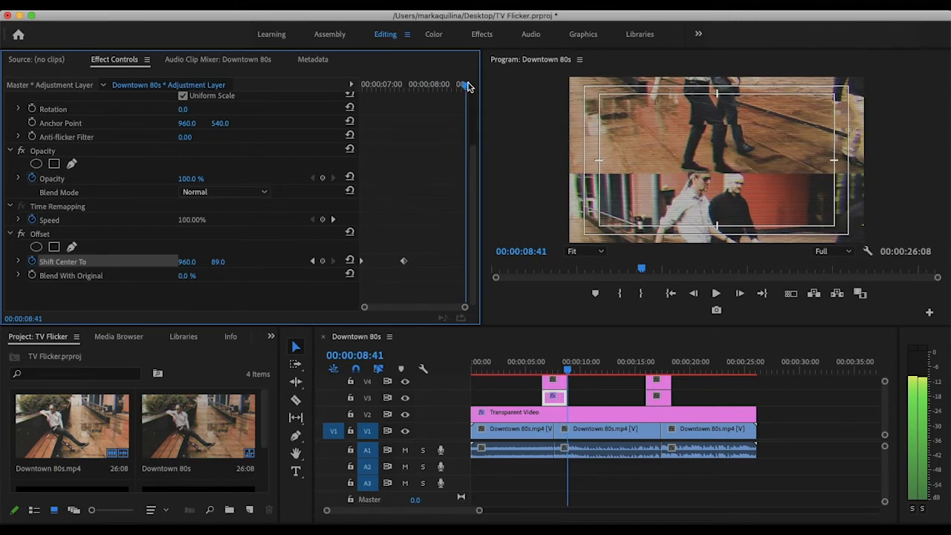
pyautogui.press('Right')
pyautogui.press('Left')
pyautogui.press('Left')
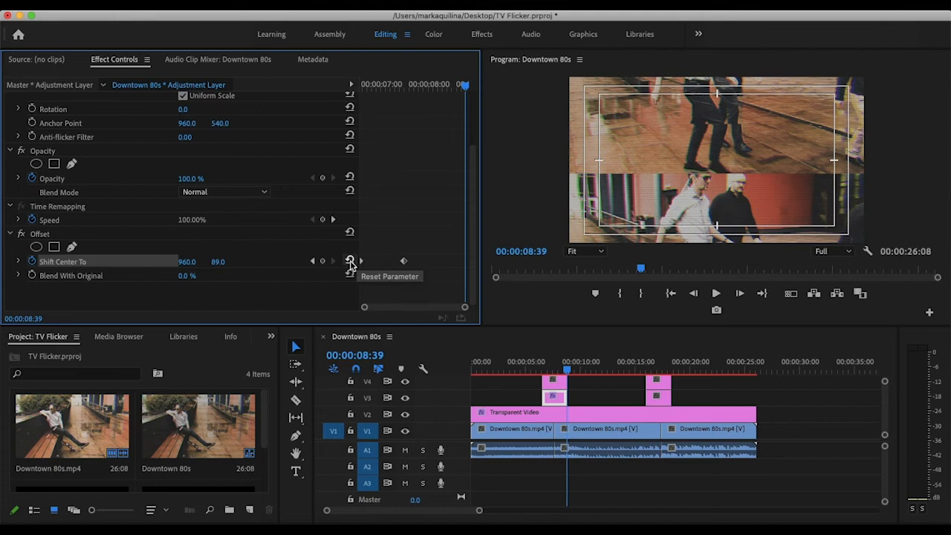
pyautogui.click(350, 262)
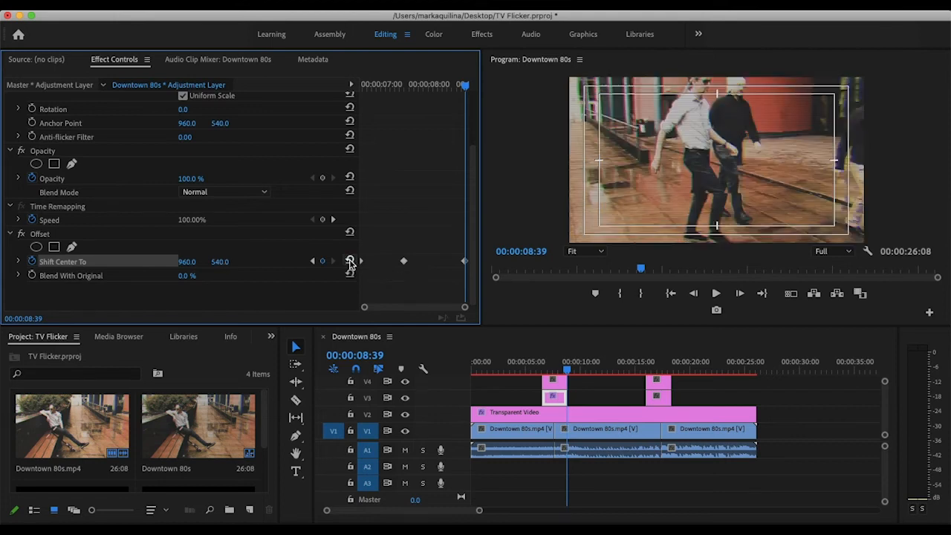
pyautogui.moveTo(464, 87); pyautogui.dragTo(353, 115)
pyautogui.press('space')
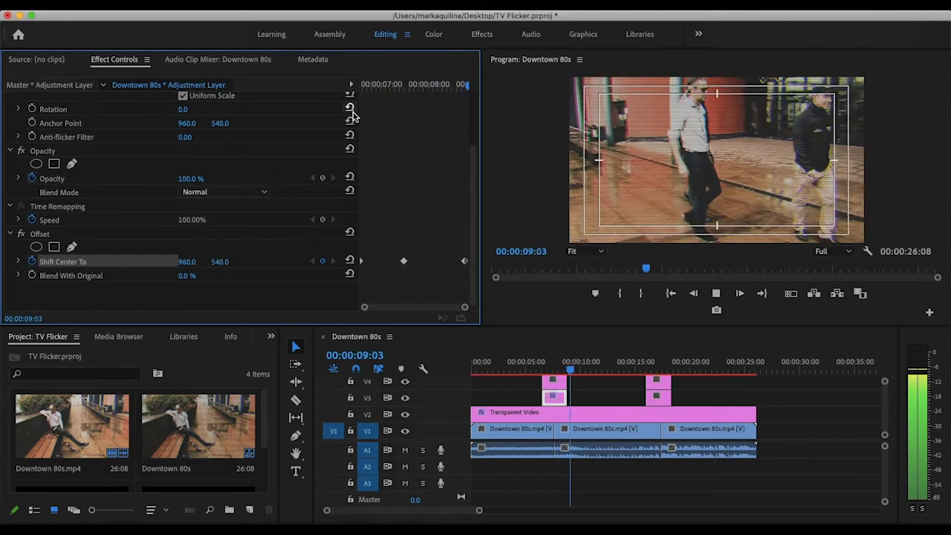
pyautogui.press('space')
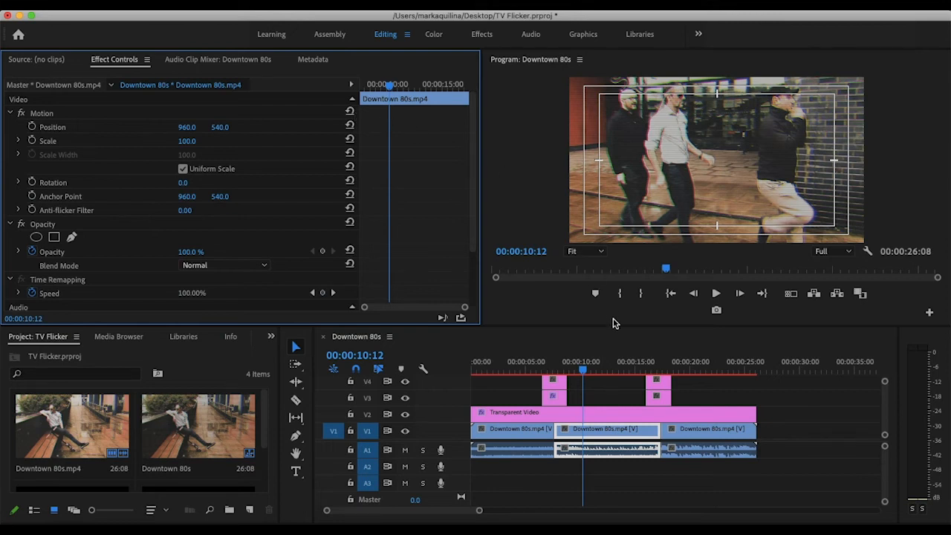
# Switch to the Effects workspace and apply the Wave Warp effect to the V4 adjustment layer over the first cut
pyautogui.click(552, 368)
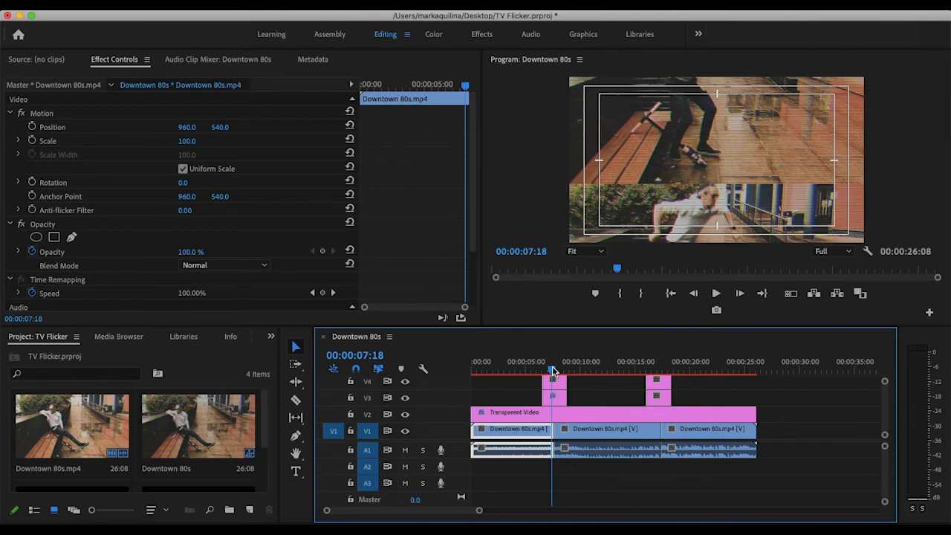
pyautogui.click(560, 385)
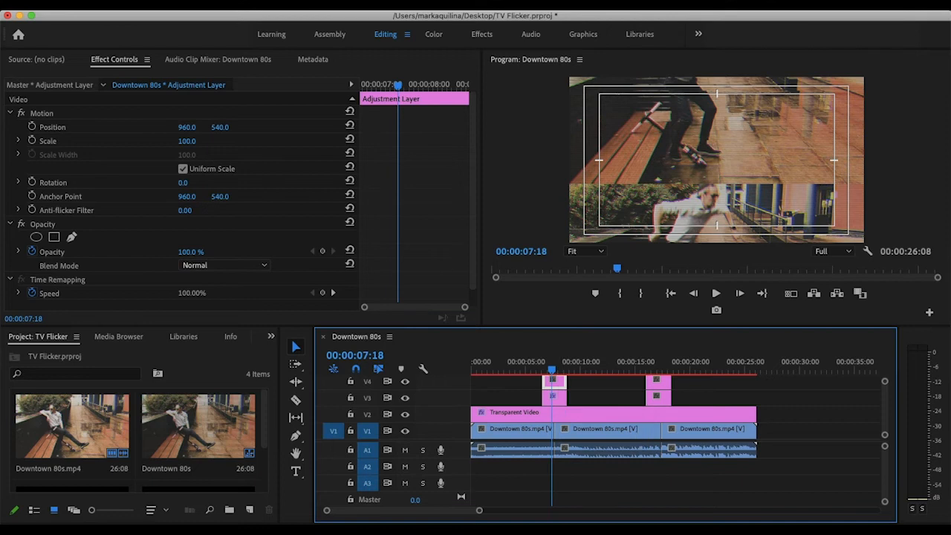
pyautogui.click(482, 37)
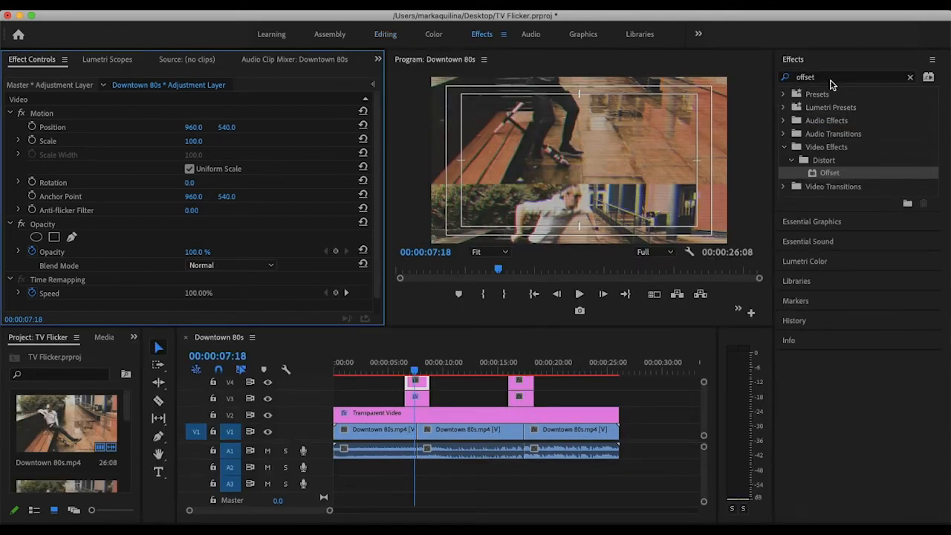
pyautogui.click(910, 77)
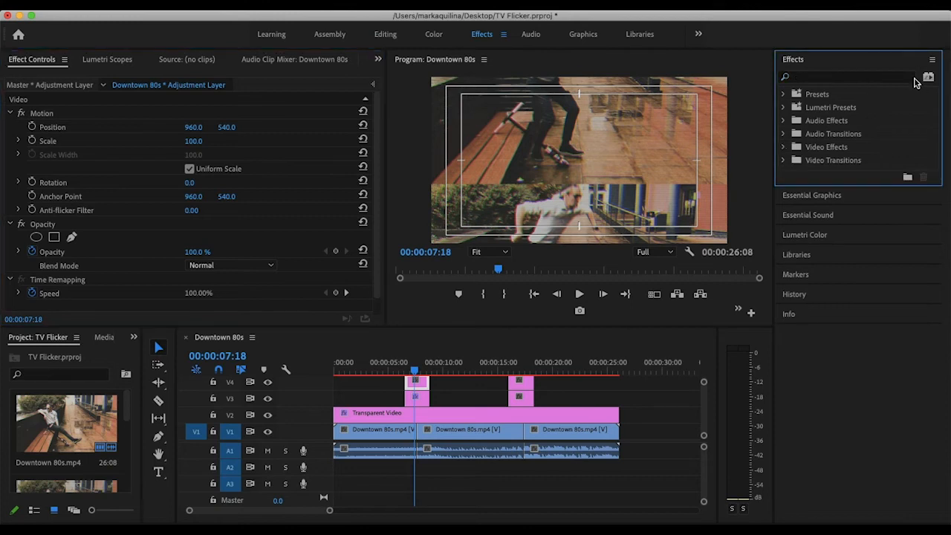
pyautogui.write('wave warp')
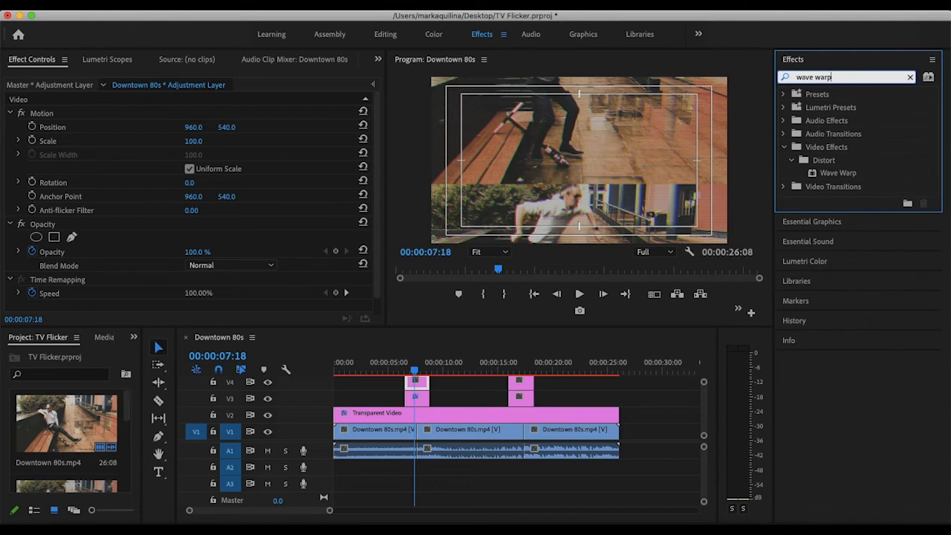
pyautogui.moveTo(848, 175); pyautogui.dragTo(422, 384)
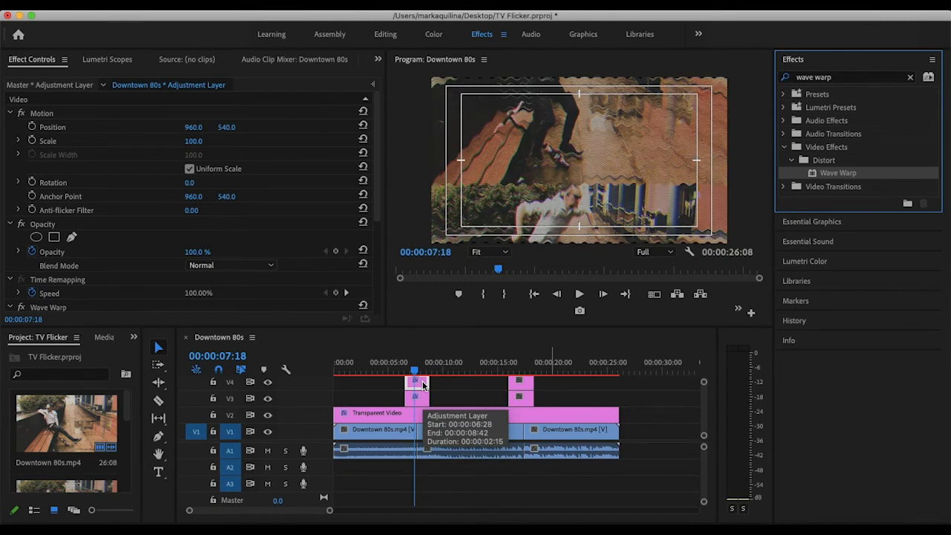
# Set the Wave Warp's Wave Type to Noise and its Pinning to All Edges
pyautogui.scroll(-5, 372, 289)
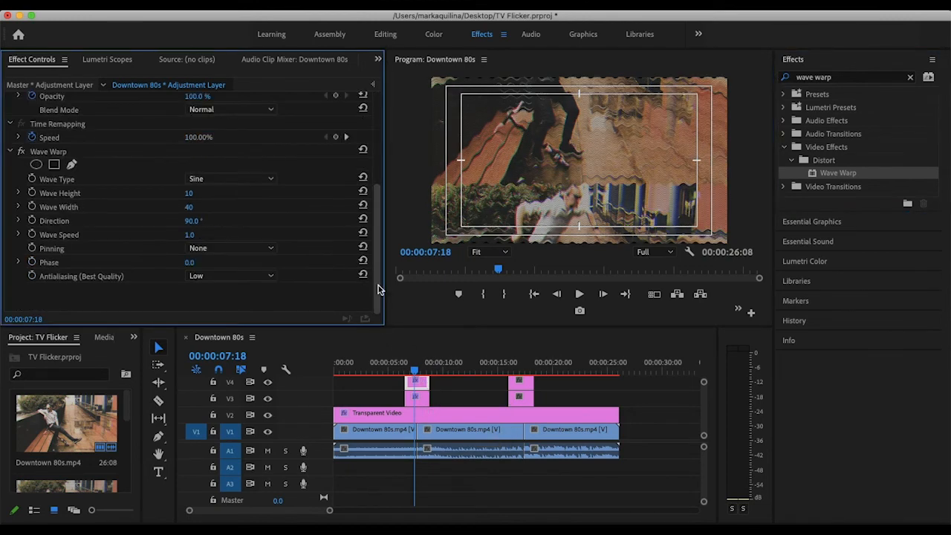
pyautogui.click(235, 180)
pyautogui.click(225, 294)
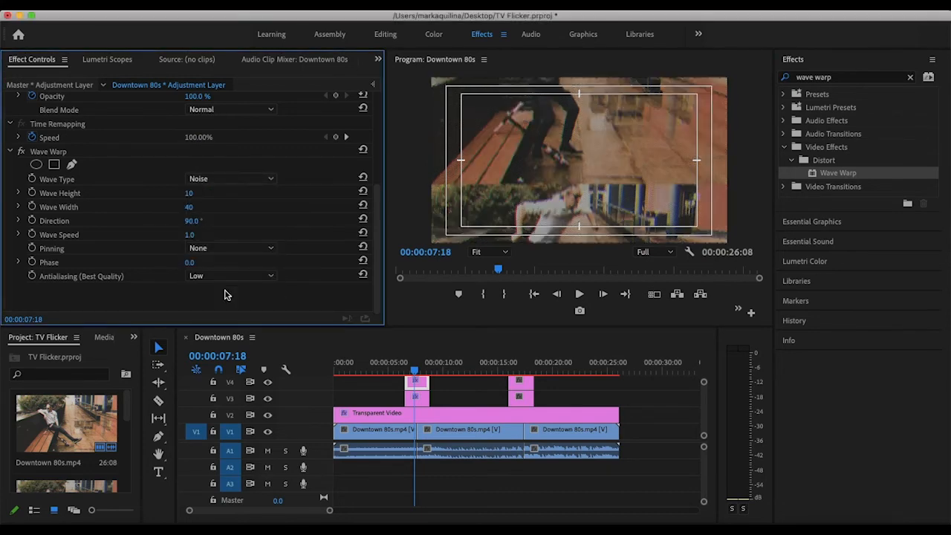
pyautogui.click(223, 250)
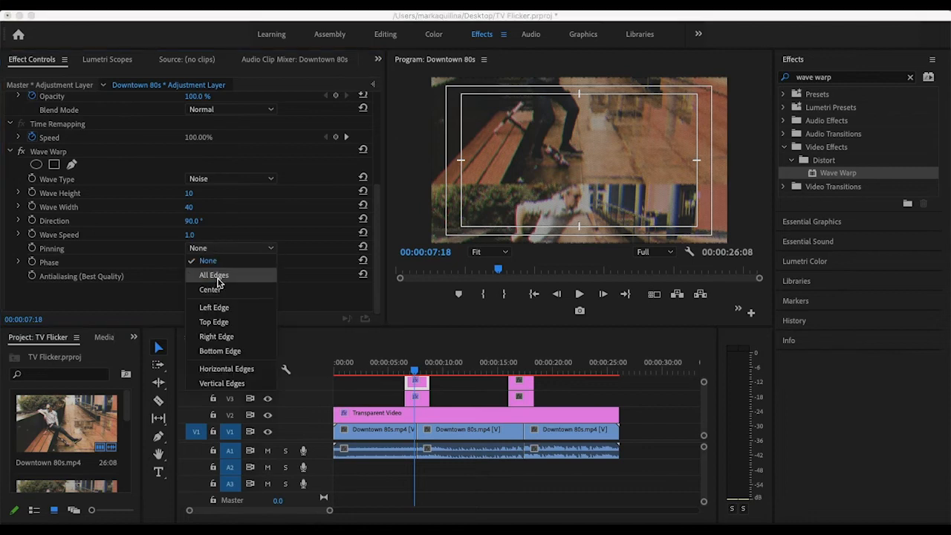
pyautogui.click(214, 276)
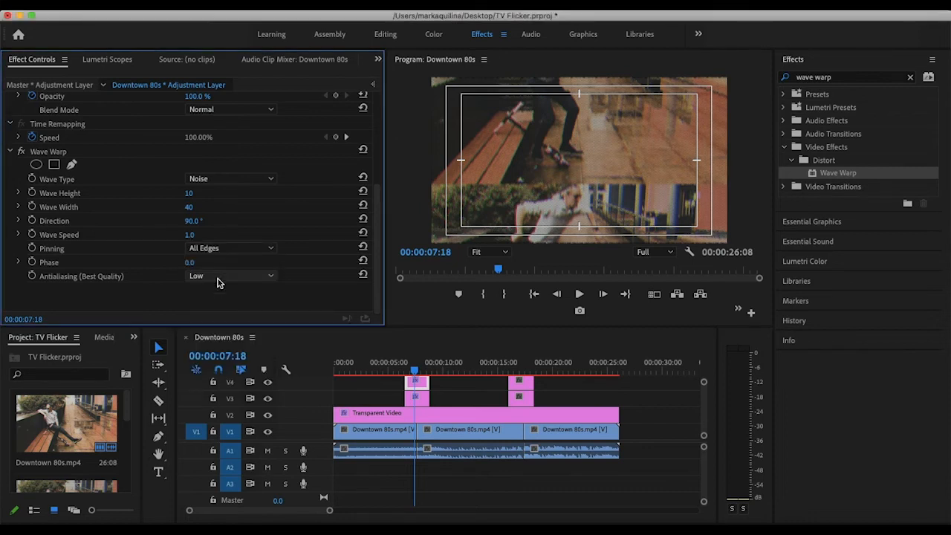
# Set the Wave Warp's Wave Width to 500, Direction to 0° and Wave Height to 35
pyautogui.click(188, 209)
pyautogui.write('500')
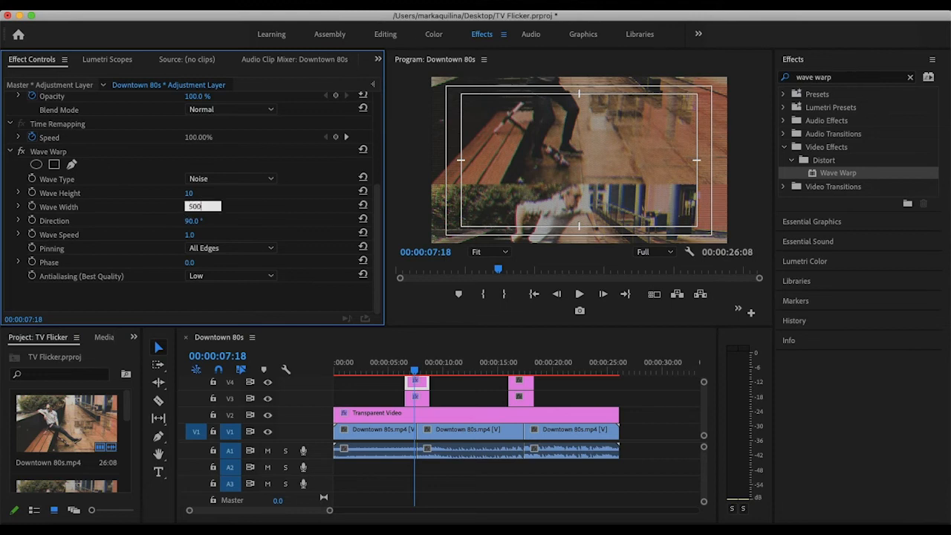
pyautogui.press('Return')
pyautogui.click(199, 220)
pyautogui.write('0')
pyautogui.press('Return')
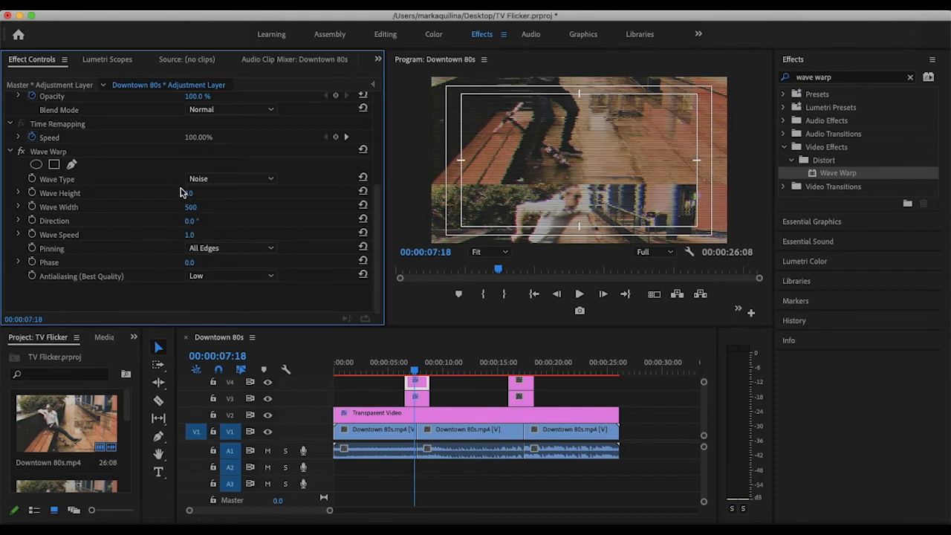
pyautogui.click(201, 192)
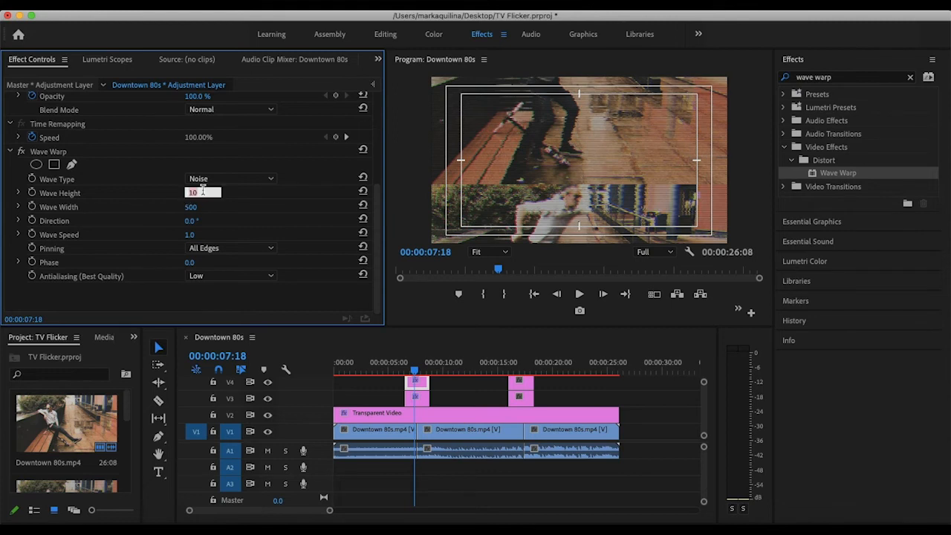
pyautogui.write('35')
pyautogui.press('Return')
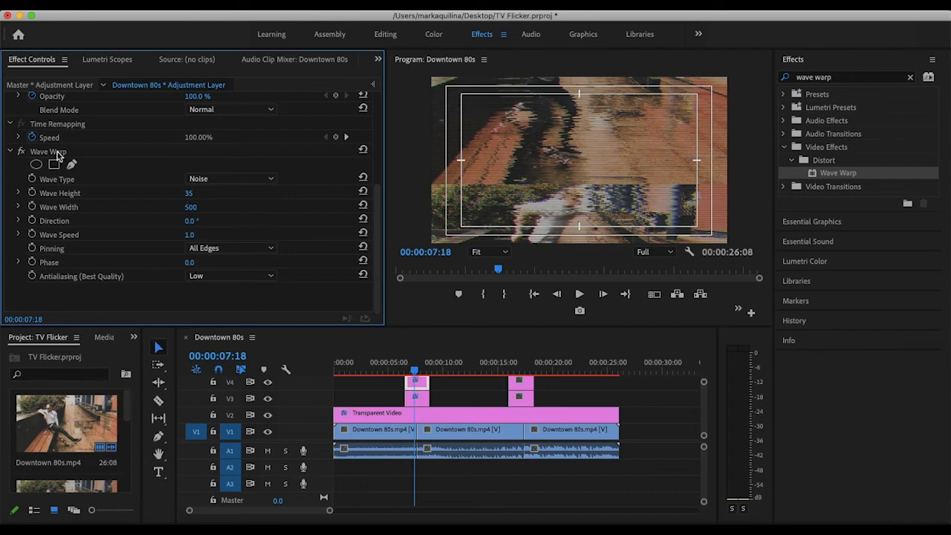
# Copy the Wave Warp effect from the first V4 adjustment layer to the V4 adjustment layer over the second cut
pyautogui.click(56, 153)
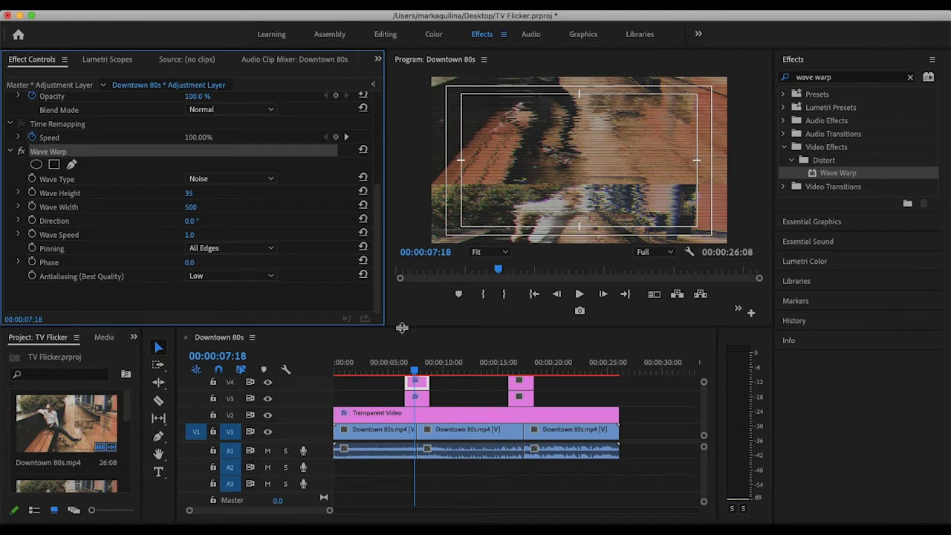
pyautogui.click(527, 387)
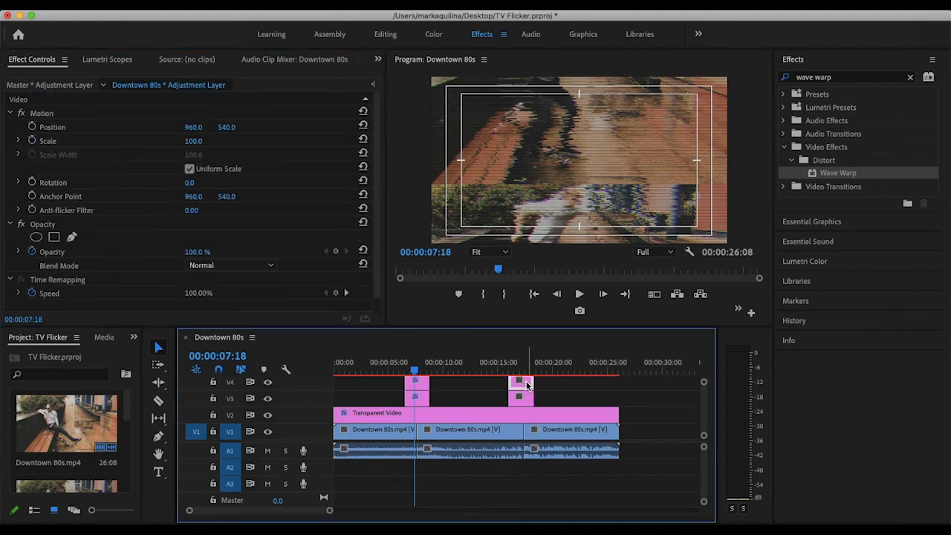
pyautogui.scroll(-1, 380, 308)
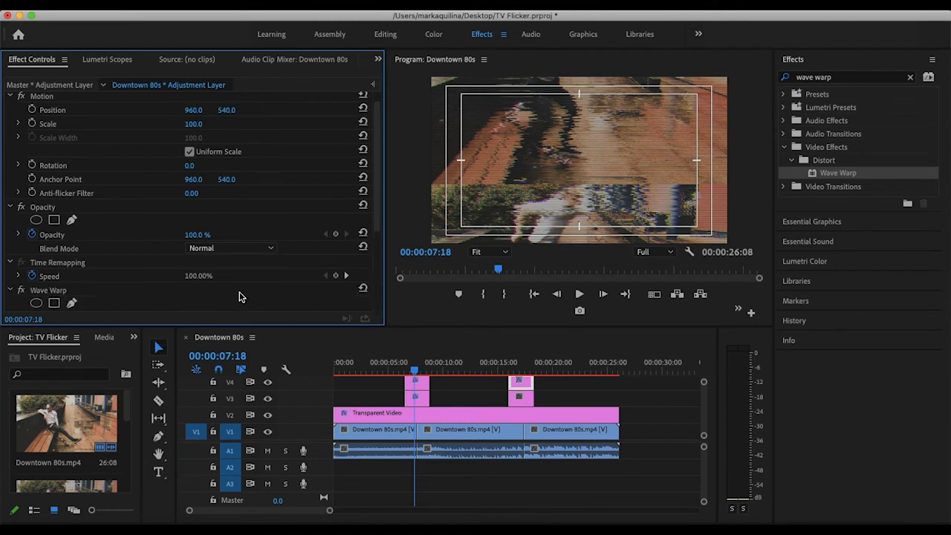
pyautogui.scroll(-1, 376, 236)
pyautogui.moveTo(377, 236); pyautogui.dragTo(387, 275)
# Copy the keyframed Offset effect from the first V3 adjustment layer to the V3 adjustment layer over the second cut
pyautogui.click(420, 404)
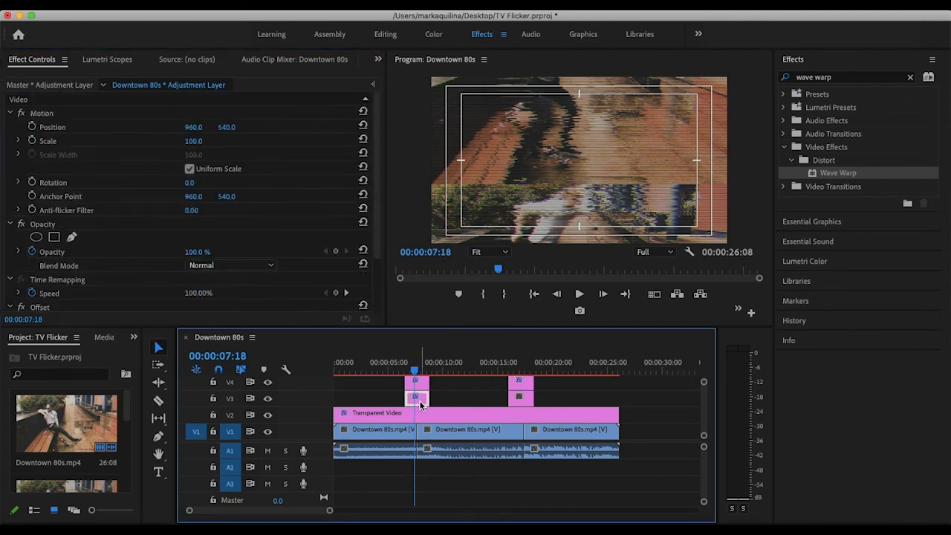
pyautogui.click(44, 308)
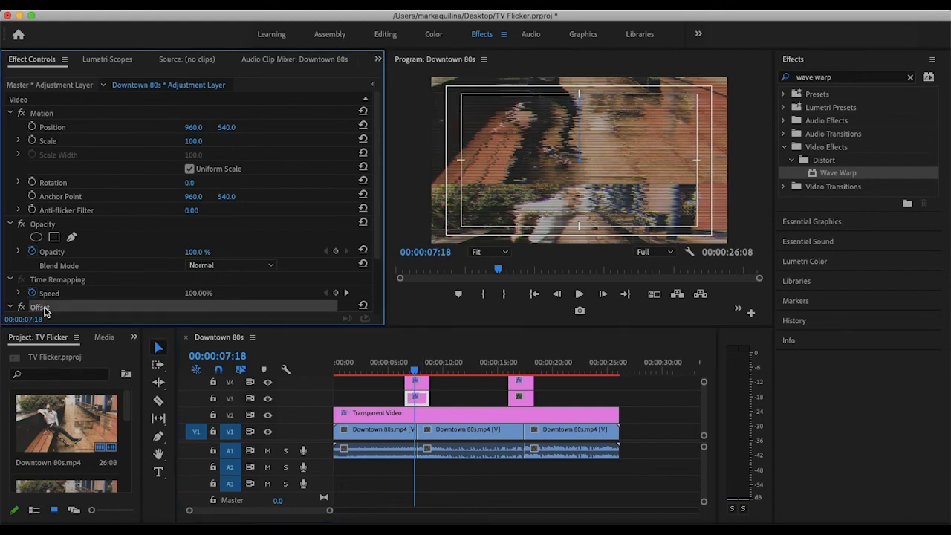
pyautogui.press('Delete')
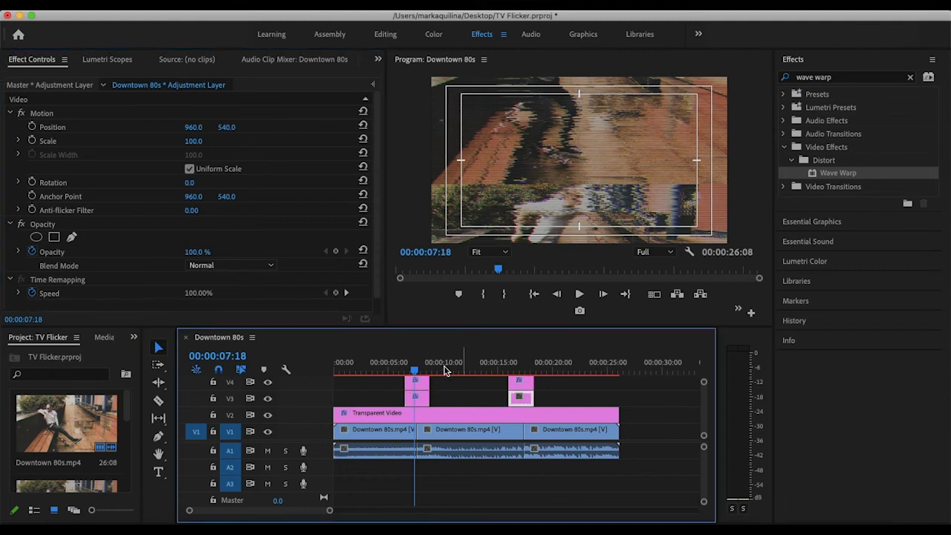
pyautogui.scroll(-1, 377, 314)
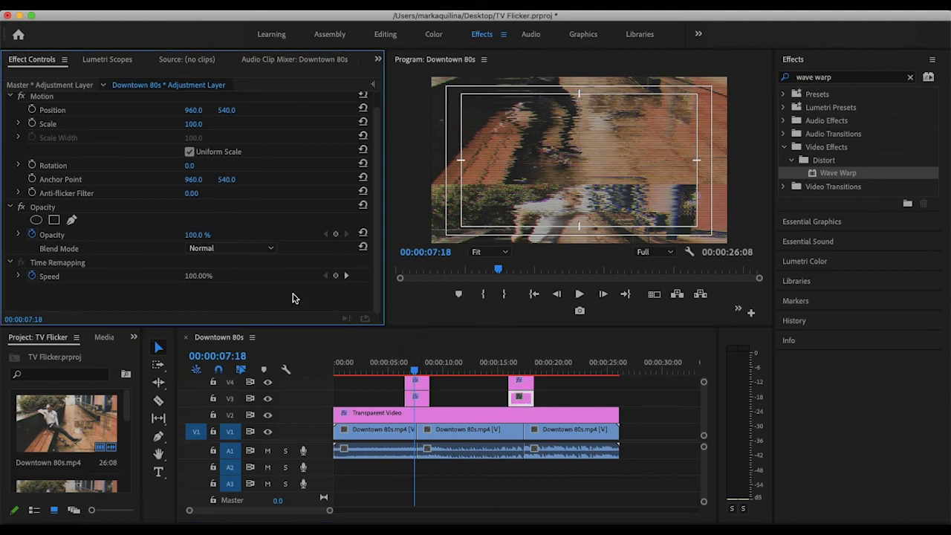
pyautogui.press('super+z')
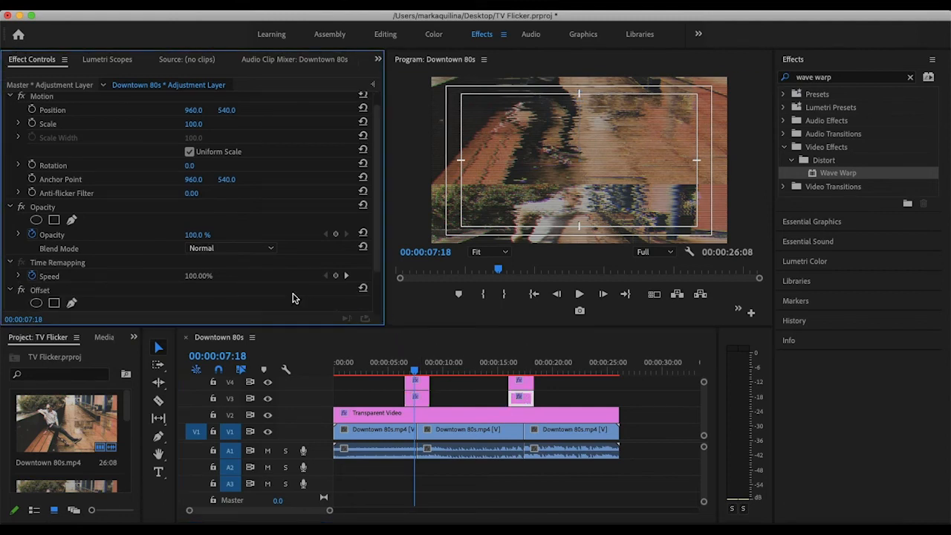
pyautogui.scroll(-3, 378, 298)
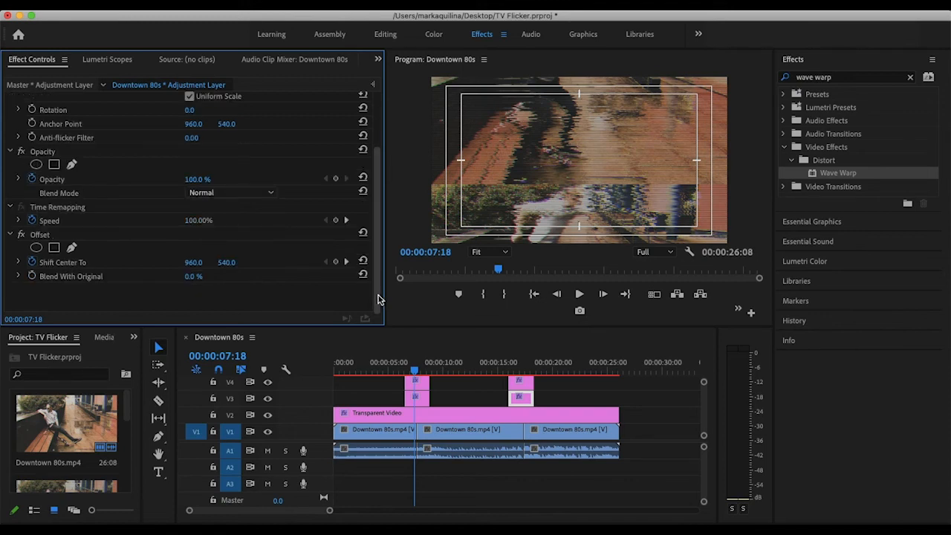
# Switch to the Editing workspace and compare the Shift Center To keyframes on the two V3 adjustment layers
pyautogui.click(394, 42)
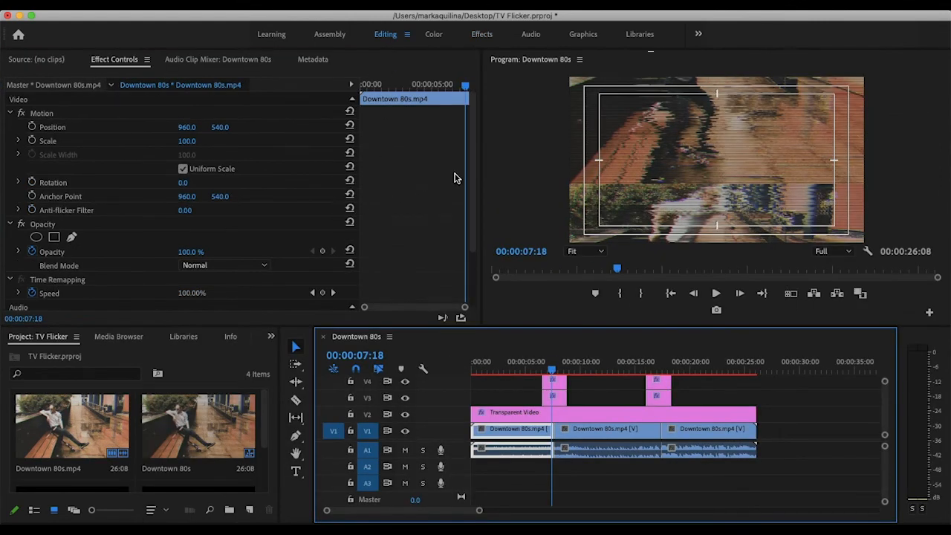
pyautogui.moveTo(472, 180); pyautogui.dragTo(475, 272)
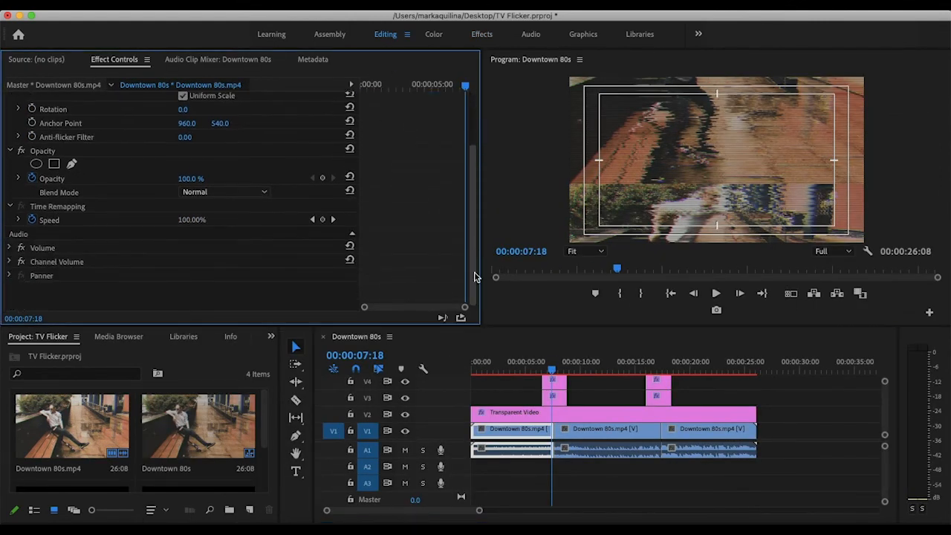
pyautogui.click(653, 396)
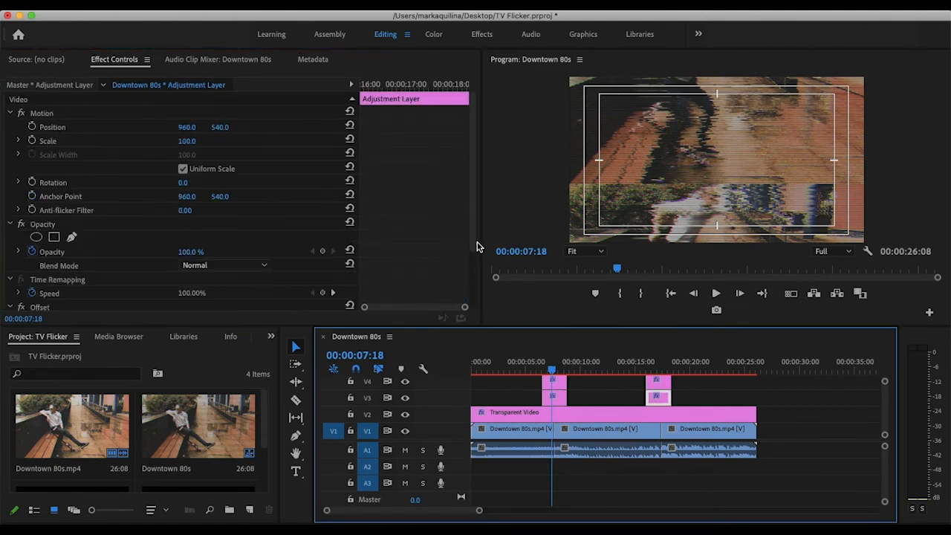
pyautogui.click(474, 289)
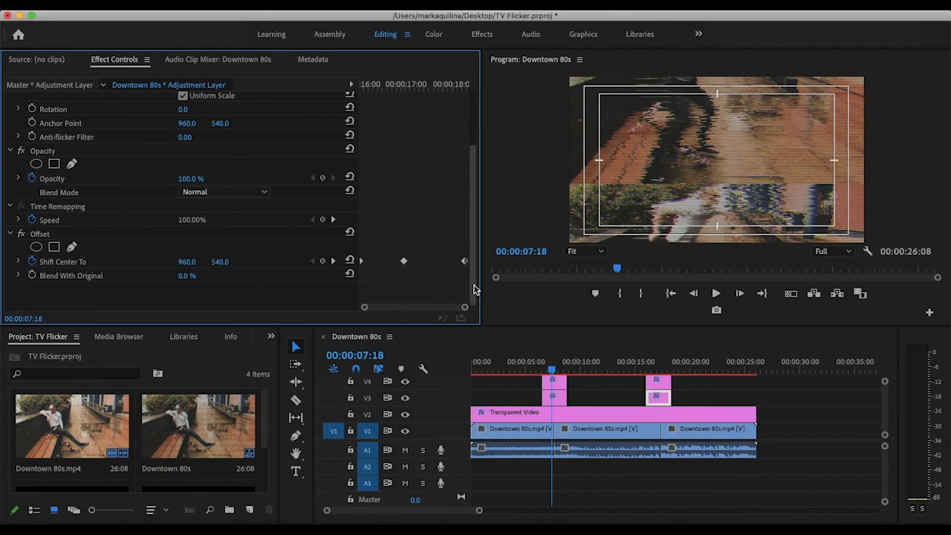
pyautogui.click(559, 401)
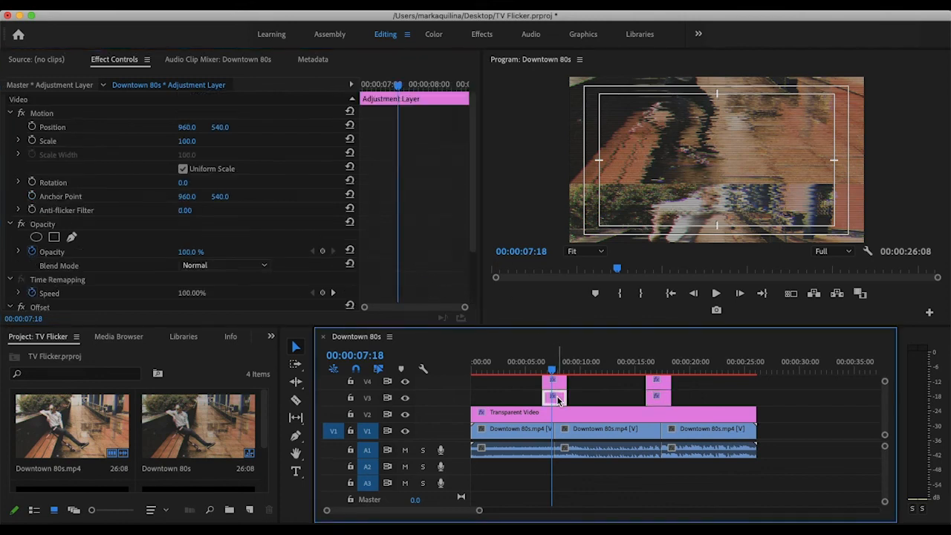
pyautogui.click(474, 295)
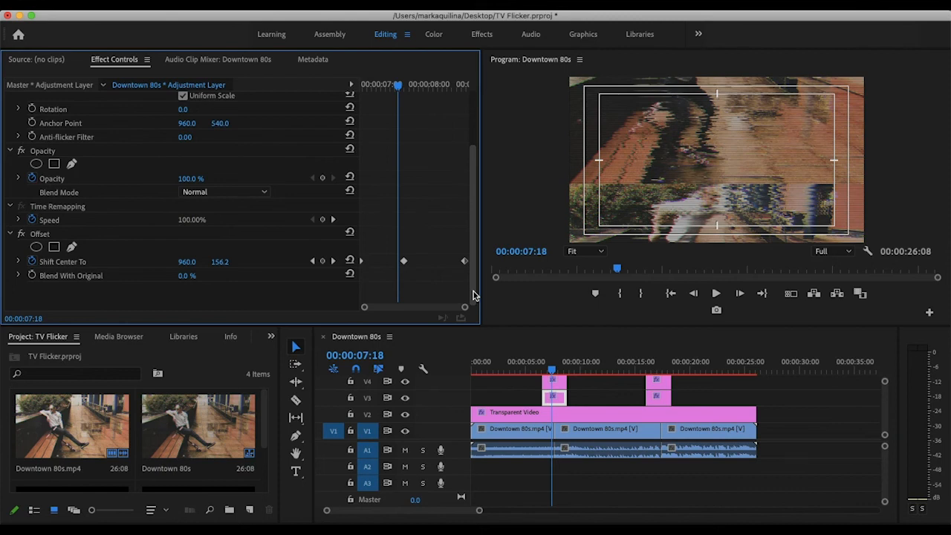
# Return to the Effects workspace, find the Noise effect and apply it to the V4 adjustment layer over the first cut
pyautogui.click(561, 385)
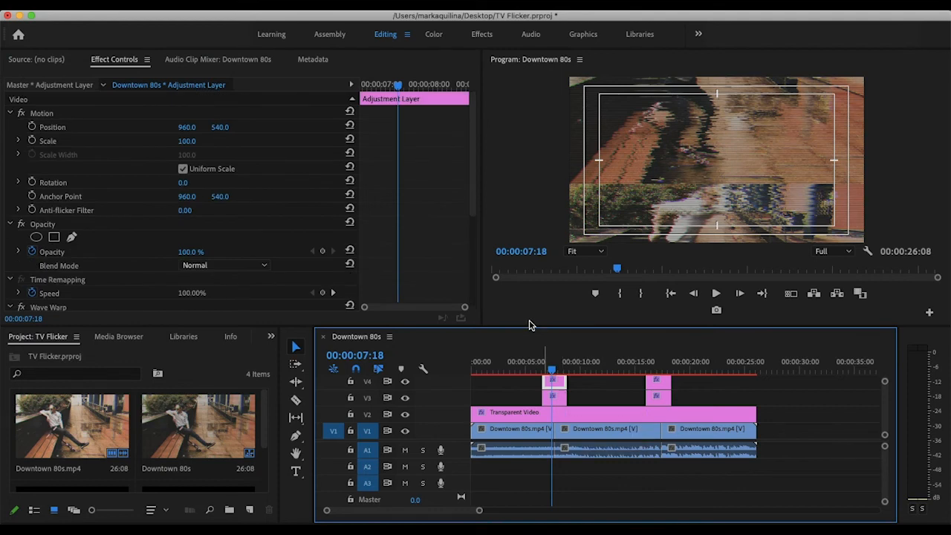
pyautogui.click(482, 34)
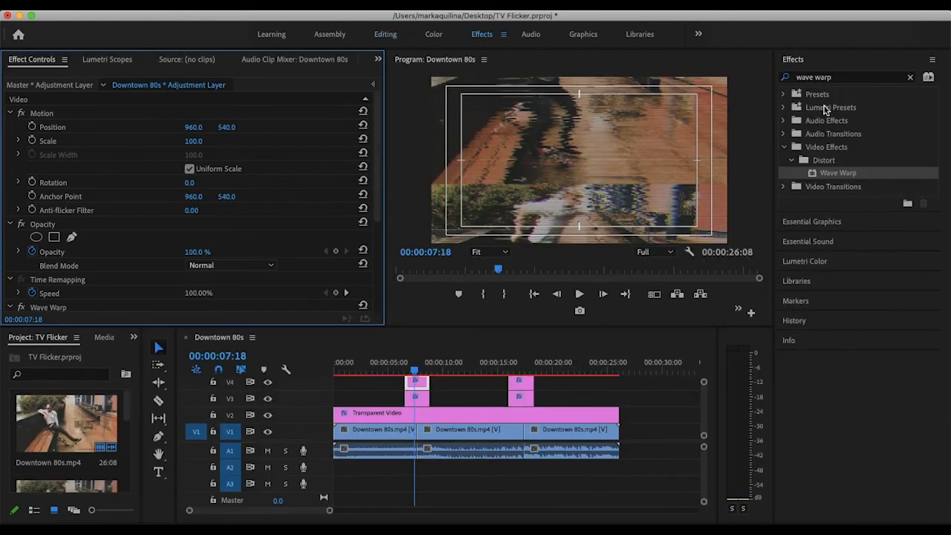
pyautogui.click(910, 77)
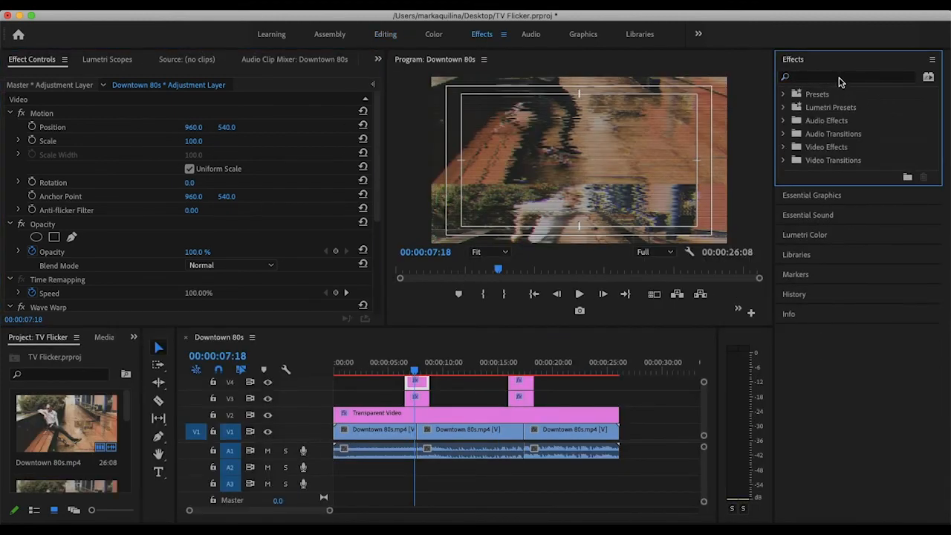
pyautogui.click(841, 79)
pyautogui.write('roise')
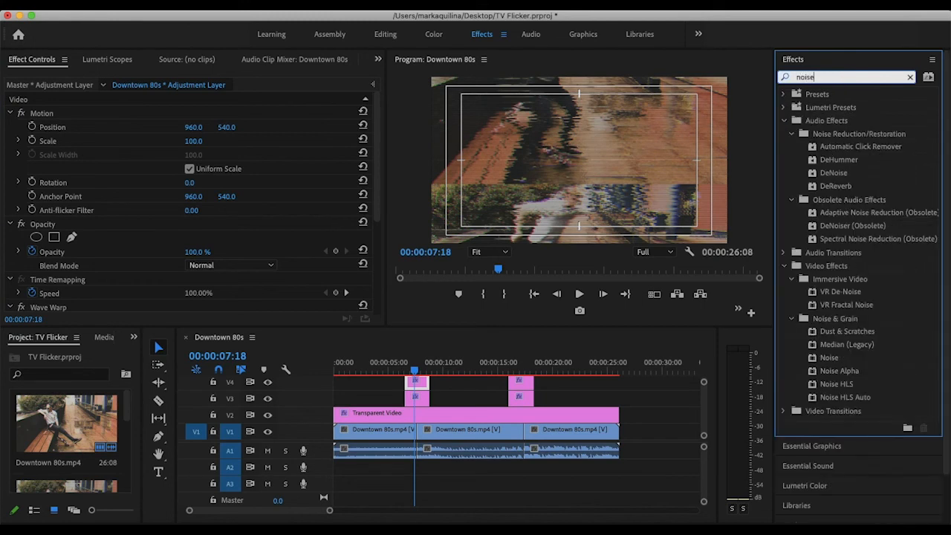
pyautogui.moveTo(837, 362); pyautogui.dragTo(422, 382)
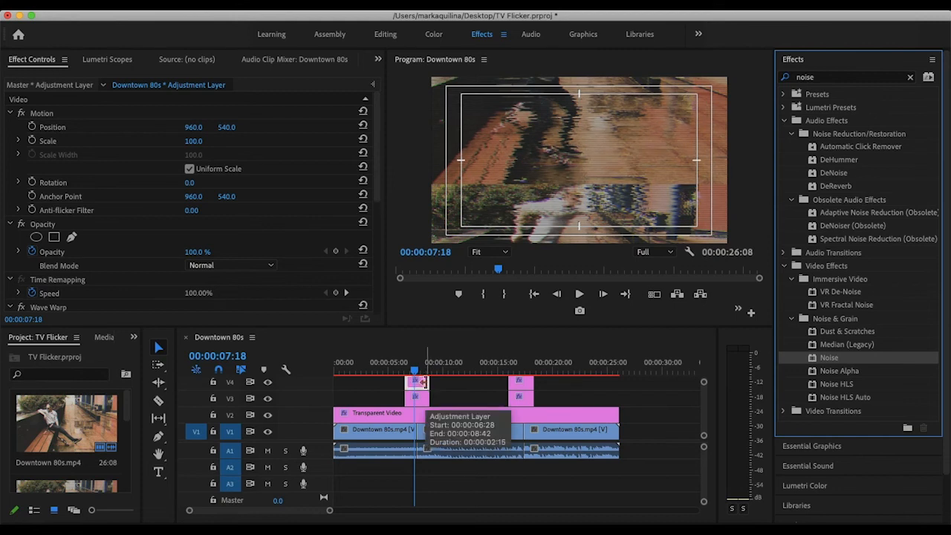
# Set the Noise effect's Amount of Noise to 33% on the first V4 adjustment layer
pyautogui.click(377, 291)
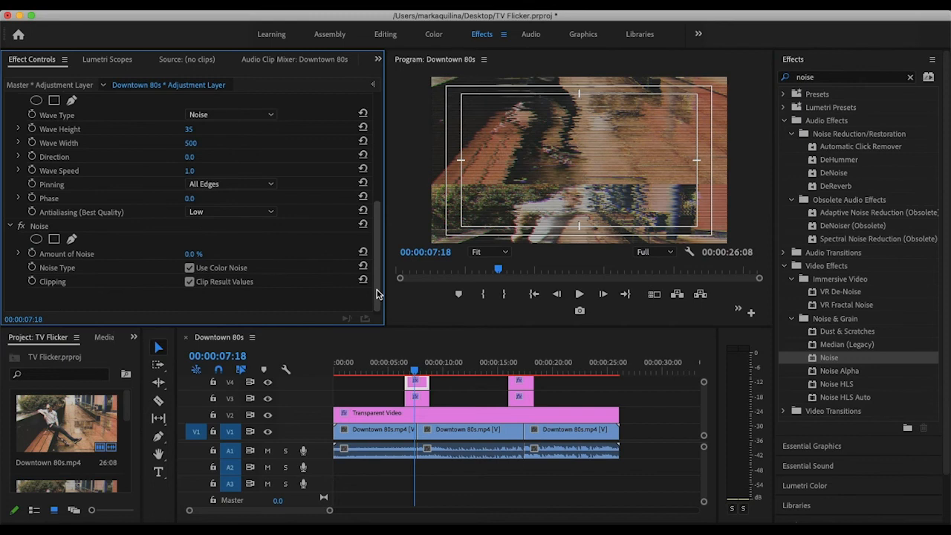
pyautogui.click(193, 254)
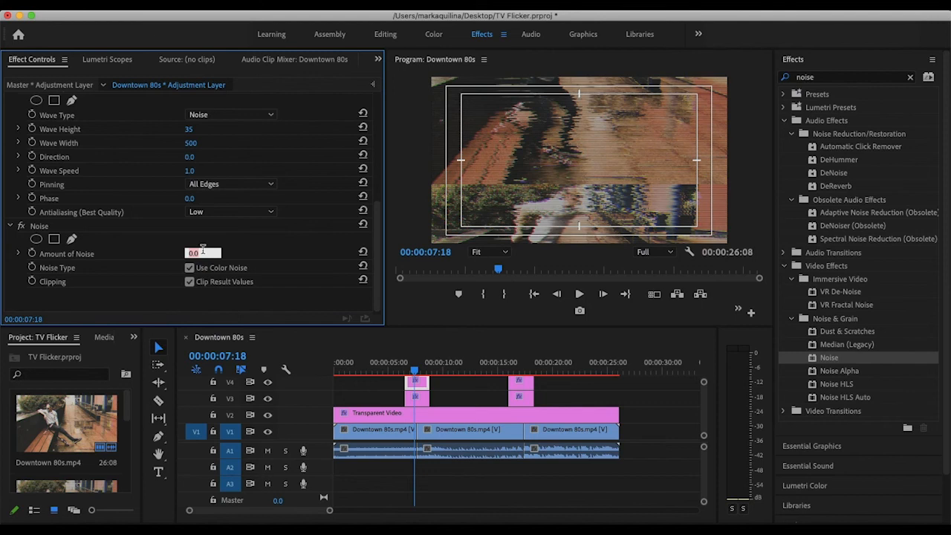
pyautogui.write('33')
pyautogui.press('Return')
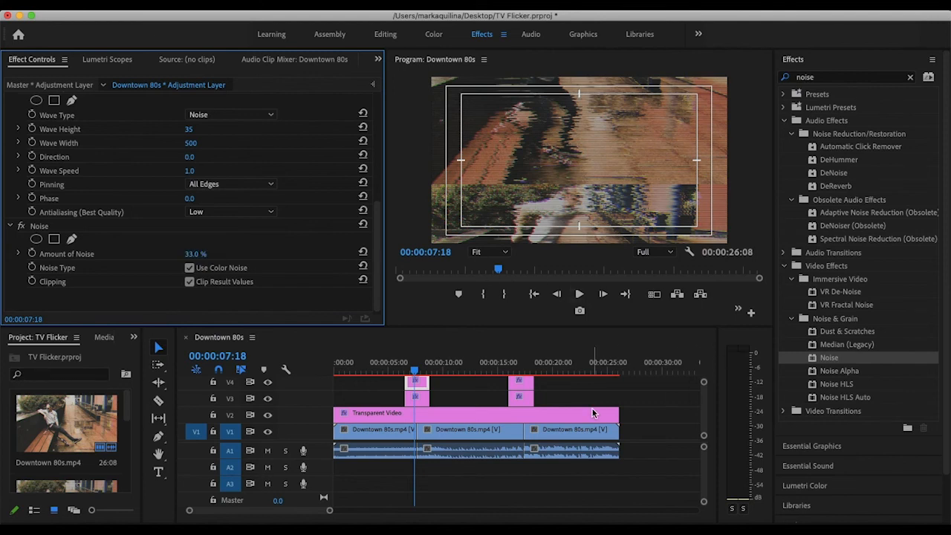
# Copy the Noise effect from the first V4 adjustment layer to the V4 adjustment layer over the second cut
pyautogui.click(38, 229)
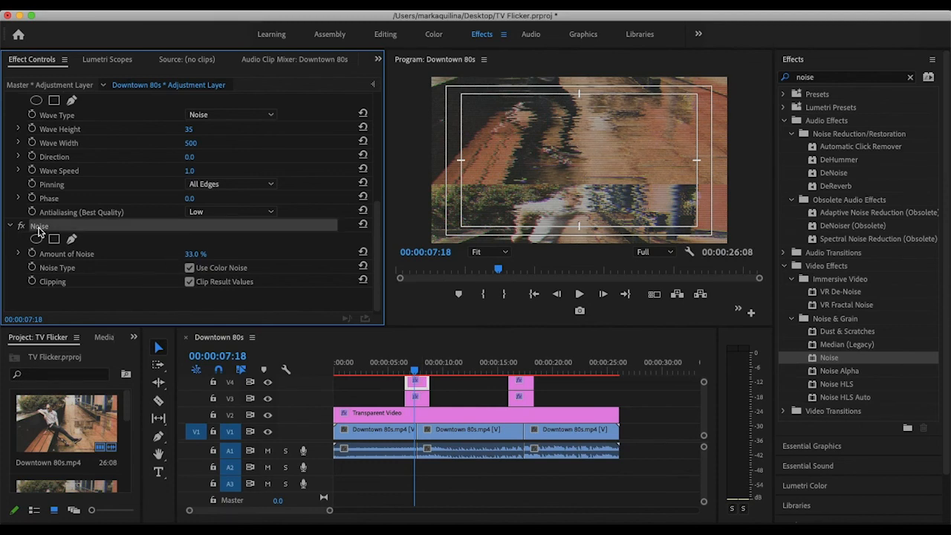
pyautogui.click(525, 386)
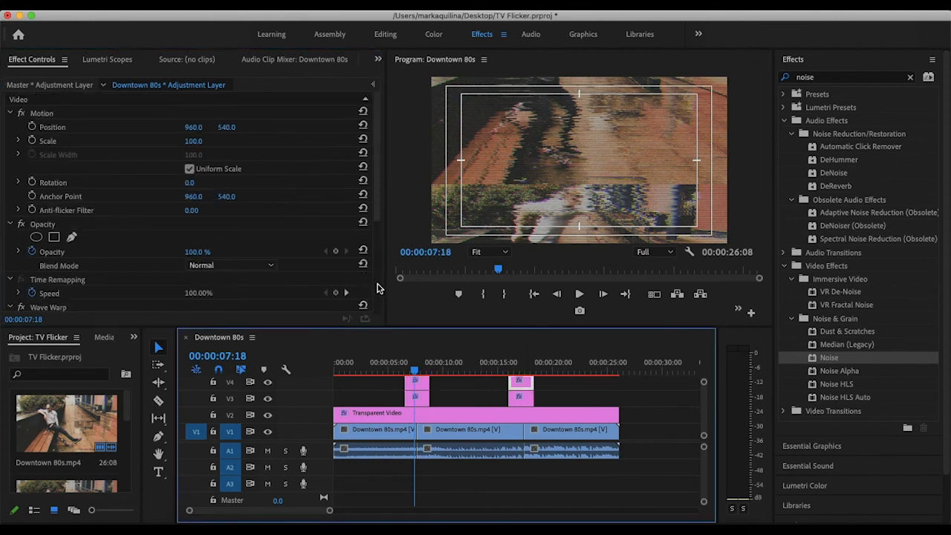
pyautogui.scroll(-4, 380, 285)
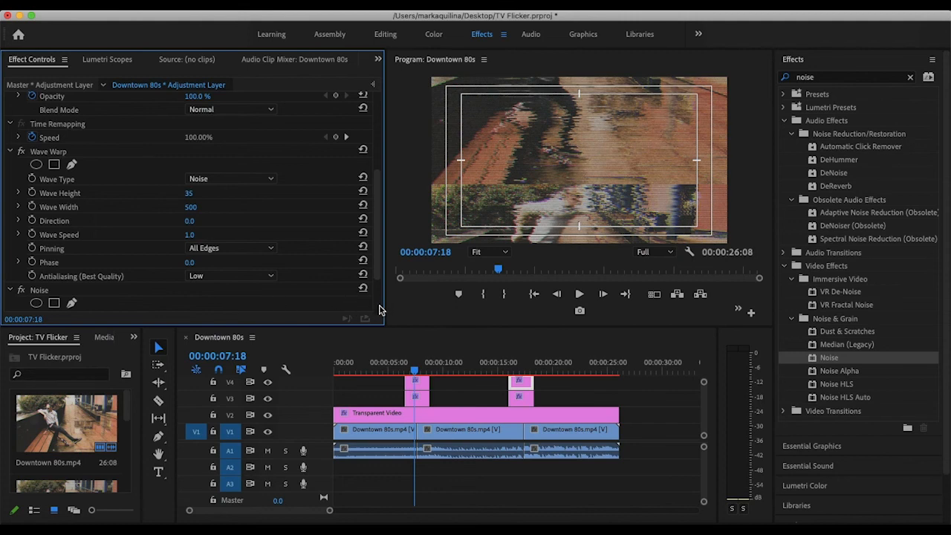
pyautogui.scroll(-3, 377, 312)
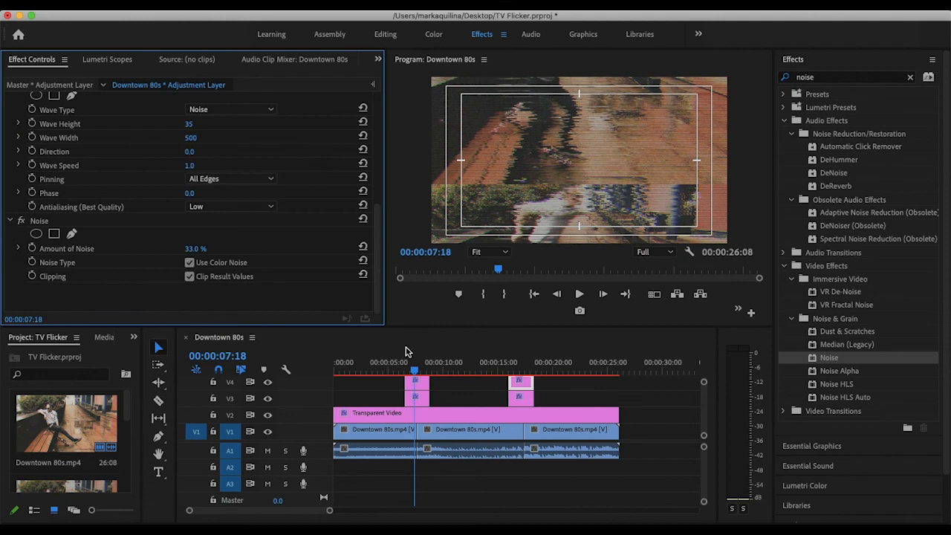
# Maximize the Program monitor and play back the first flicker transition from a few seconds before the cut
pyautogui.click(409, 205)
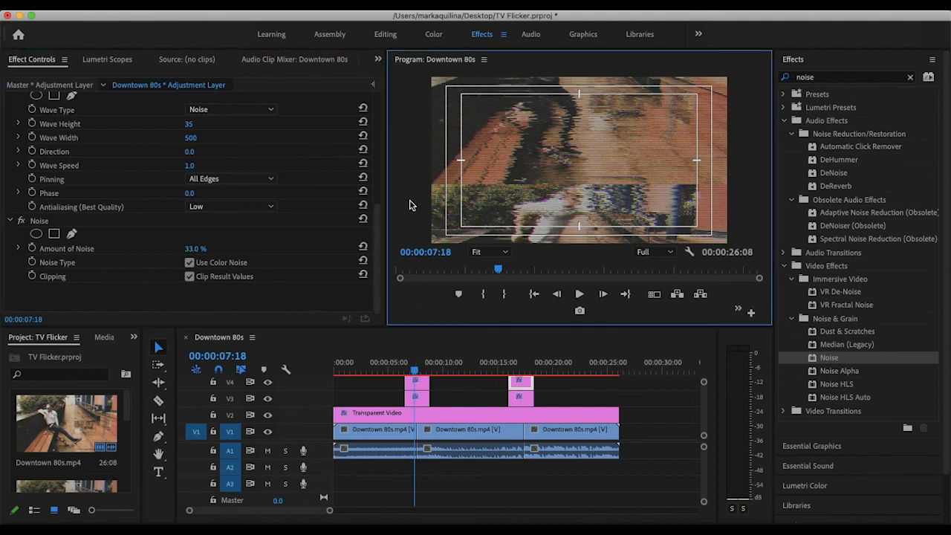
pyautogui.press('`')
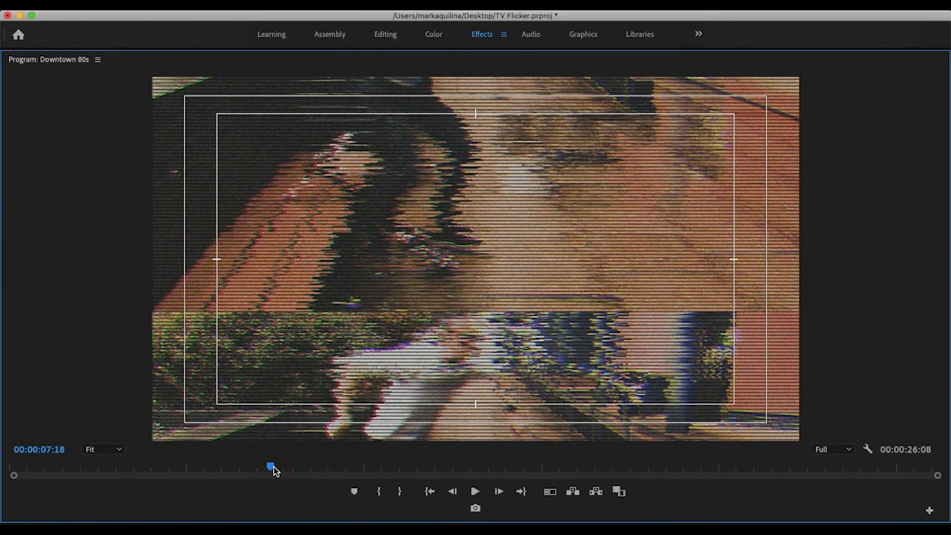
pyautogui.moveTo(271, 467); pyautogui.dragTo(153, 478)
pyautogui.press('space')
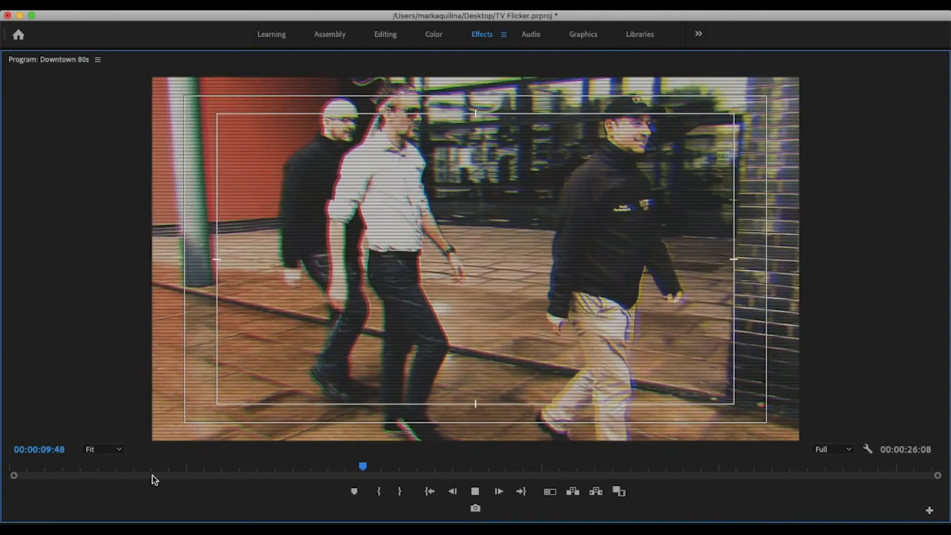
pyautogui.press('space')
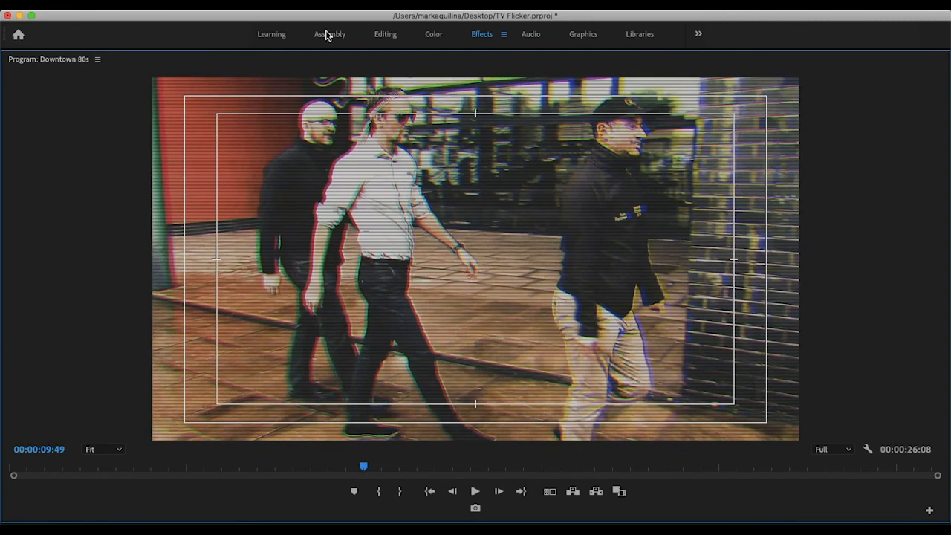
# Continue playback into the second transition, then step backward frame by frame to 00:00:17:11 to examine it
pyautogui.press('space')
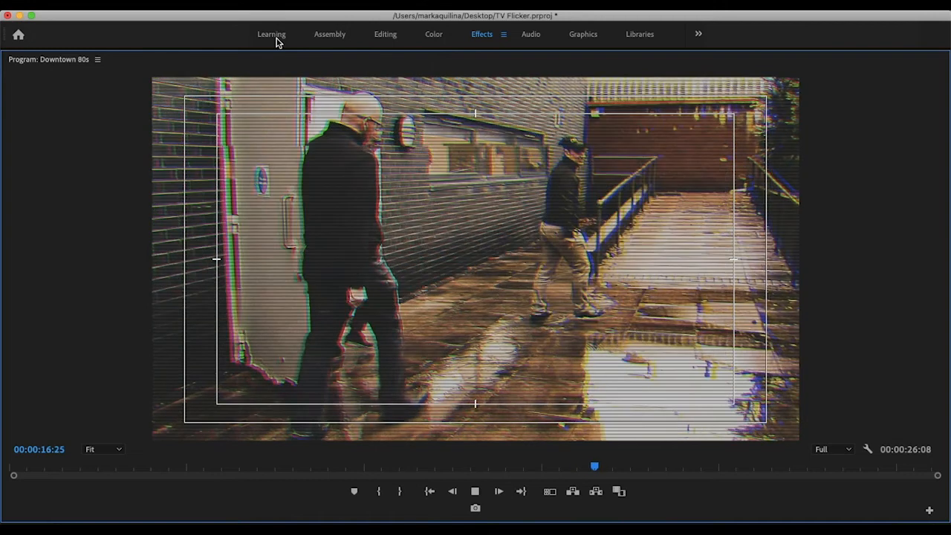
pyautogui.press('space')
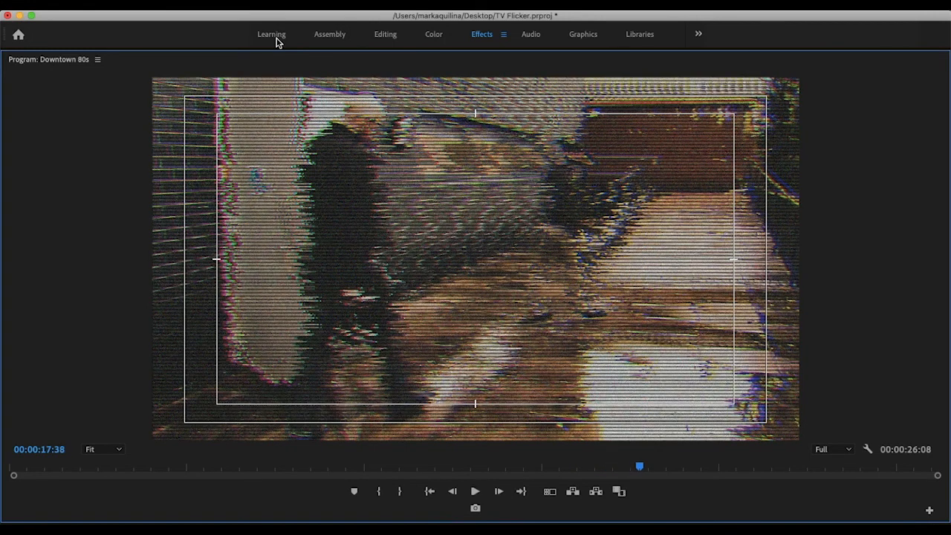
pyautogui.press('Left')
pyautogui.press('Left')
pyautogui.press('Left')
pyautogui.press('Left')
pyautogui.press('Left')
pyautogui.press('Left')
pyautogui.press('Left')
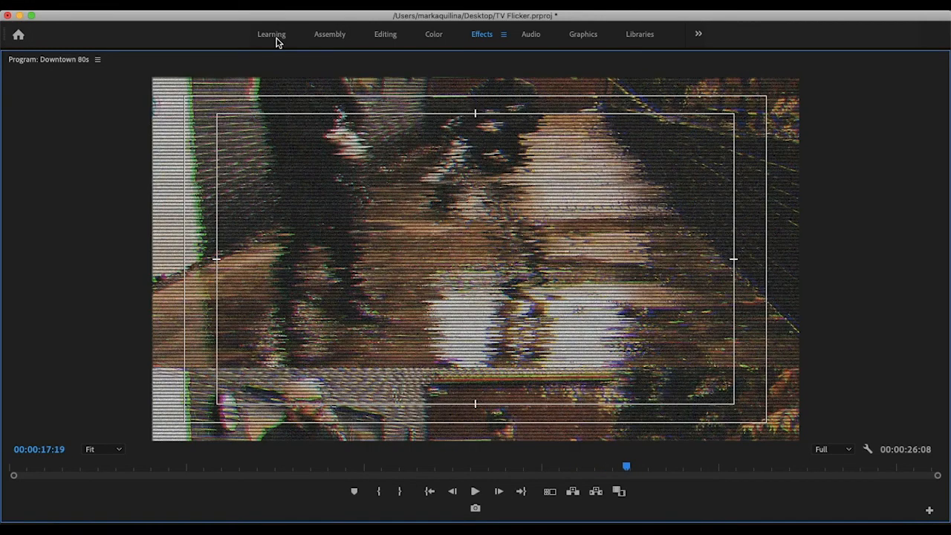
pyautogui.press('Left')
pyautogui.press('Left')
pyautogui.press('Left')
pyautogui.press('Left')
pyautogui.press('Left')
pyautogui.press('Left')
pyautogui.press('Left')
pyautogui.press('Left')
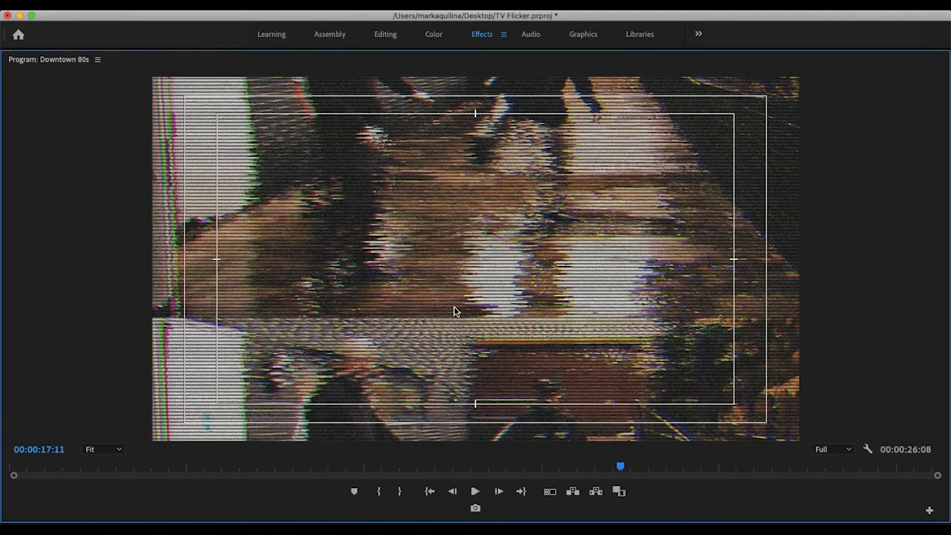
# Move the playhead to before the second transition and play it back, stopping at 00:00:19:16
pyautogui.click(602, 468)
pyautogui.moveTo(602, 470); pyautogui.dragTo(569, 469)
pyautogui.press('space')
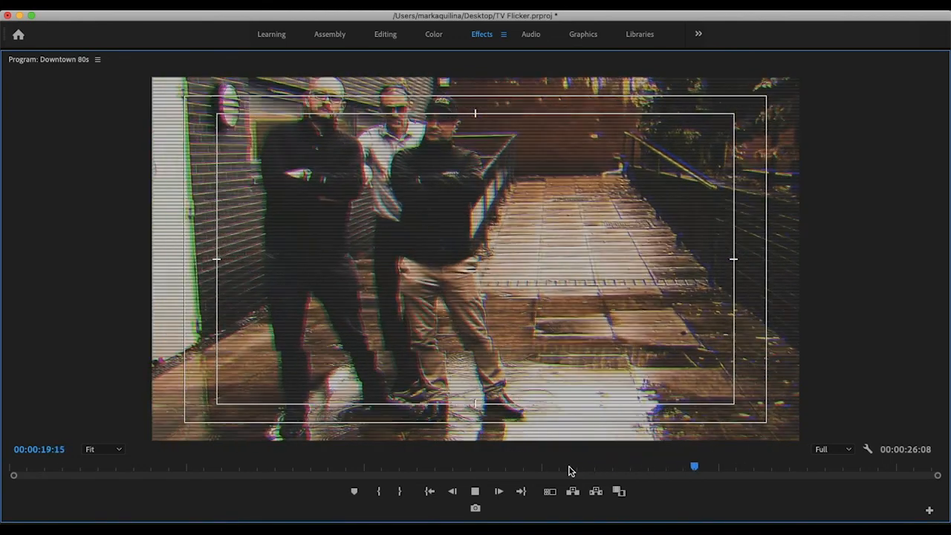
pyautogui.press('space')
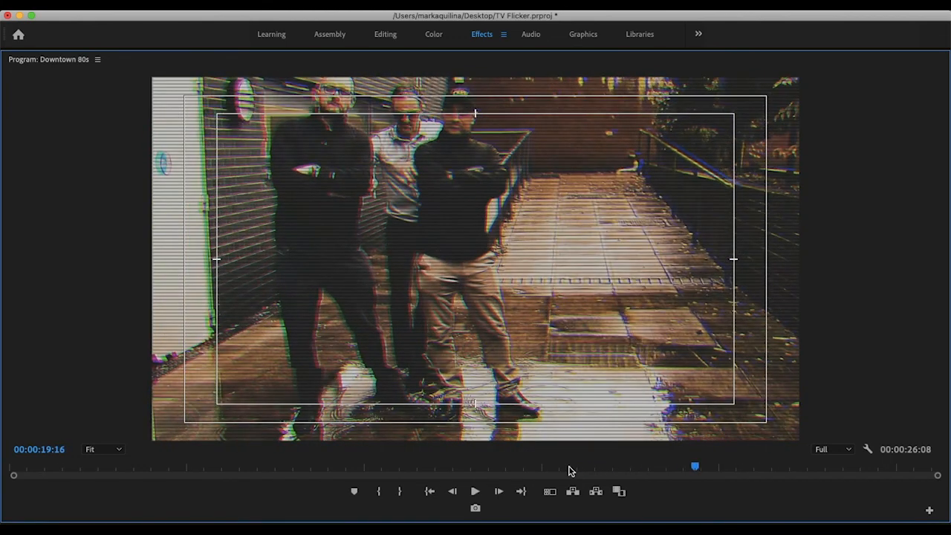